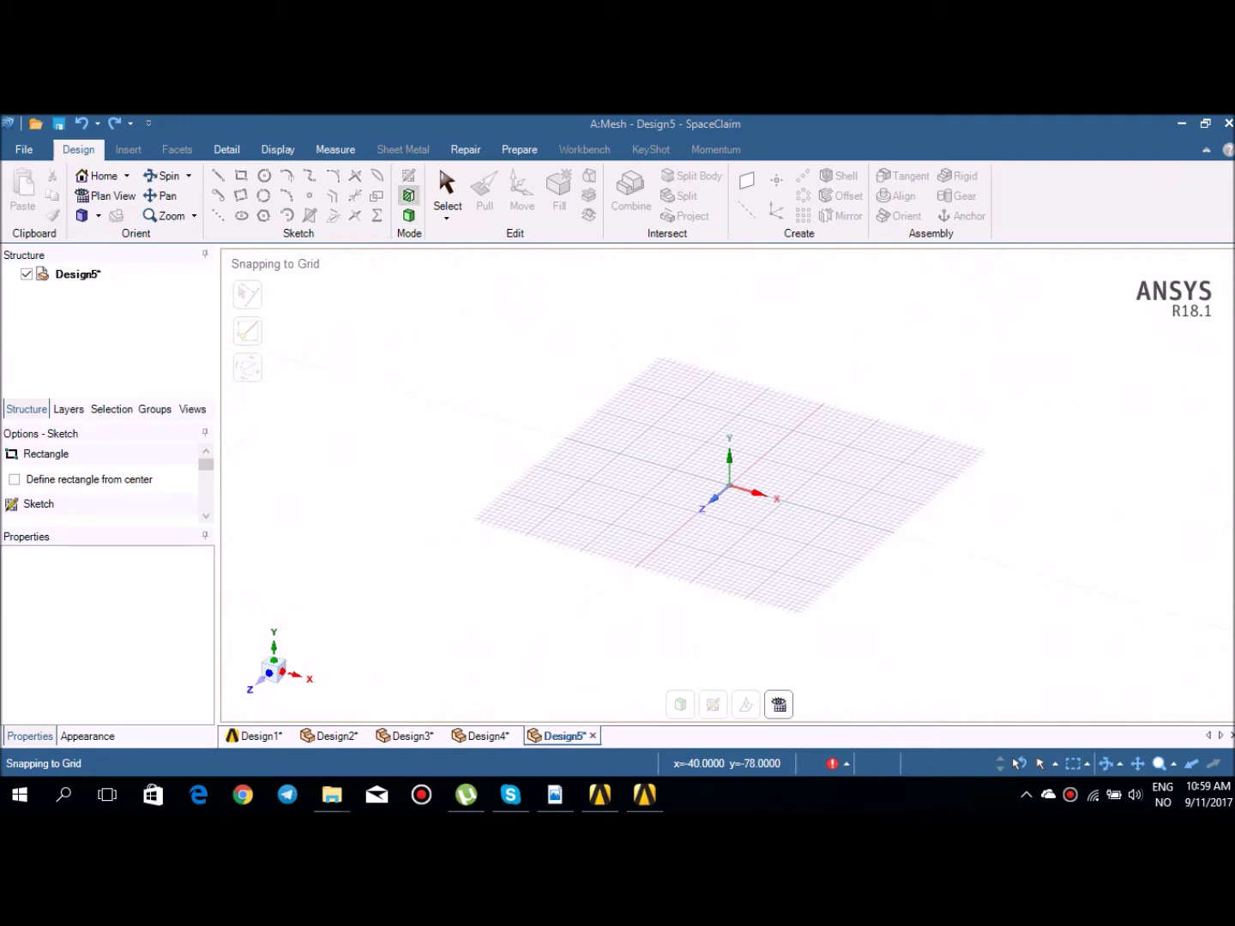
Step: Sketch a rectangle of about 11 by 25 mm on the ground plane from the origin and convert it to a surface
left_click(561, 415)
key("Escape")
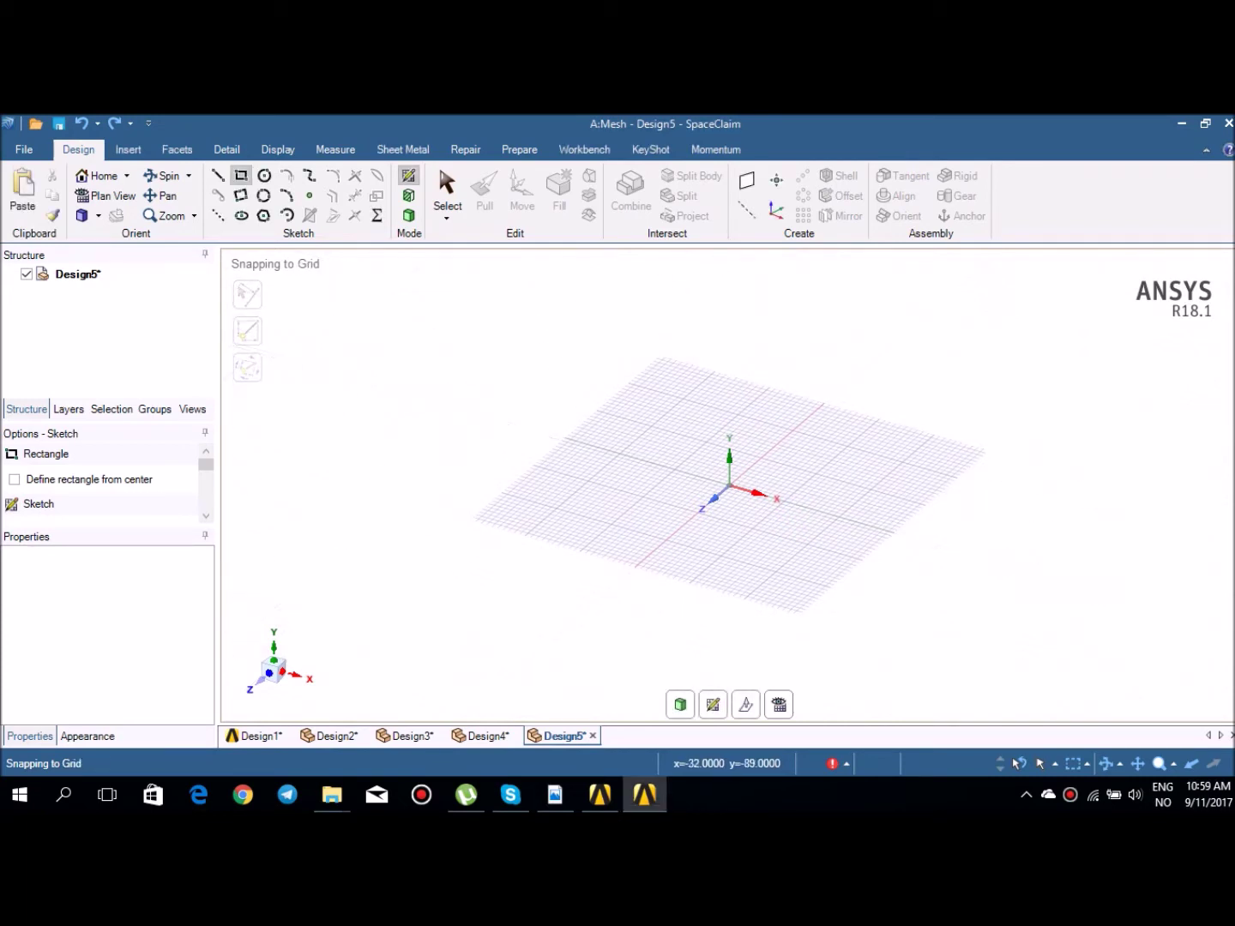
left_click(729, 487)
left_click(807, 416)
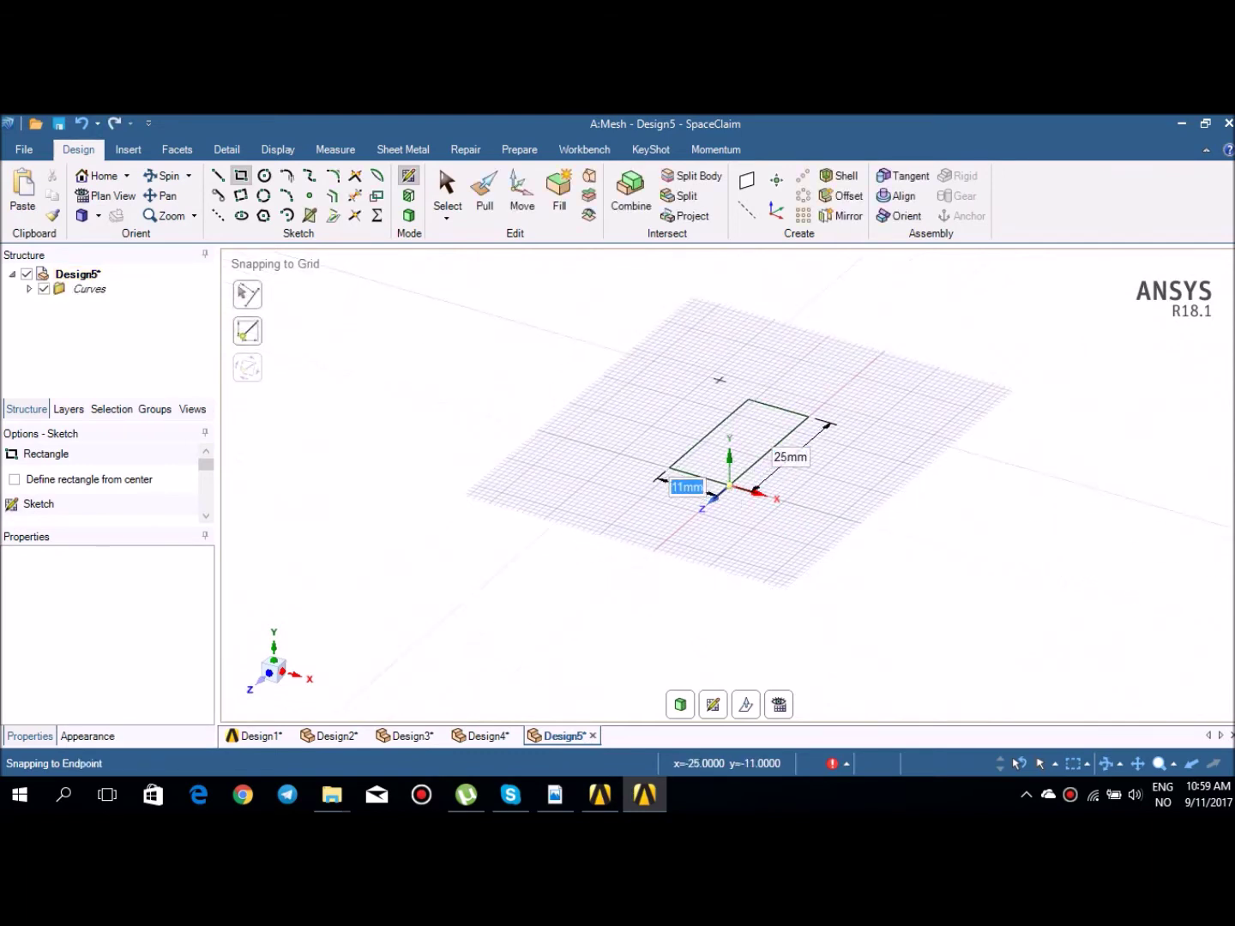
key("d")
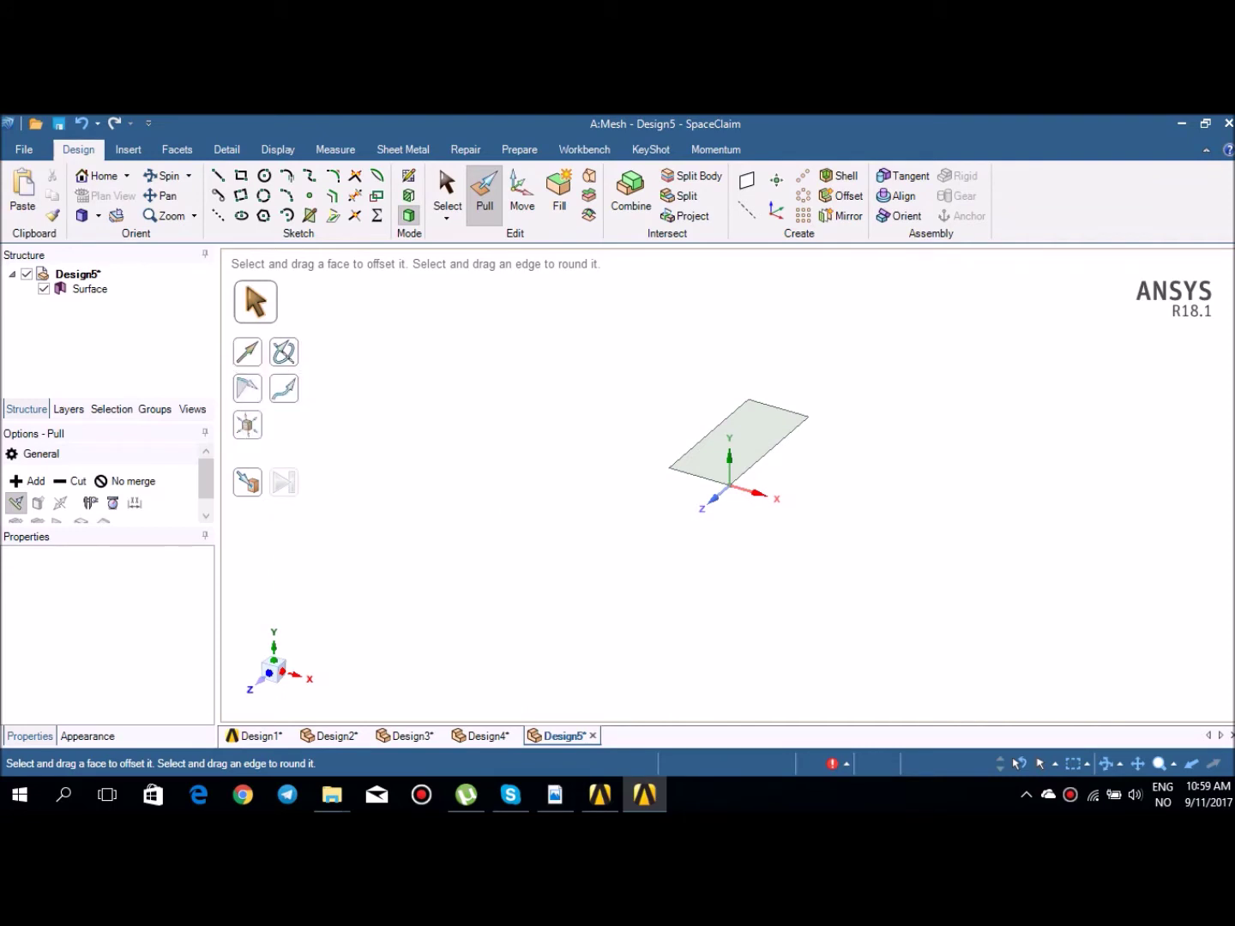
Step: Pull the rectangular surface straight up by about 7.48 mm into a solid block and delete that block
left_click(736, 442)
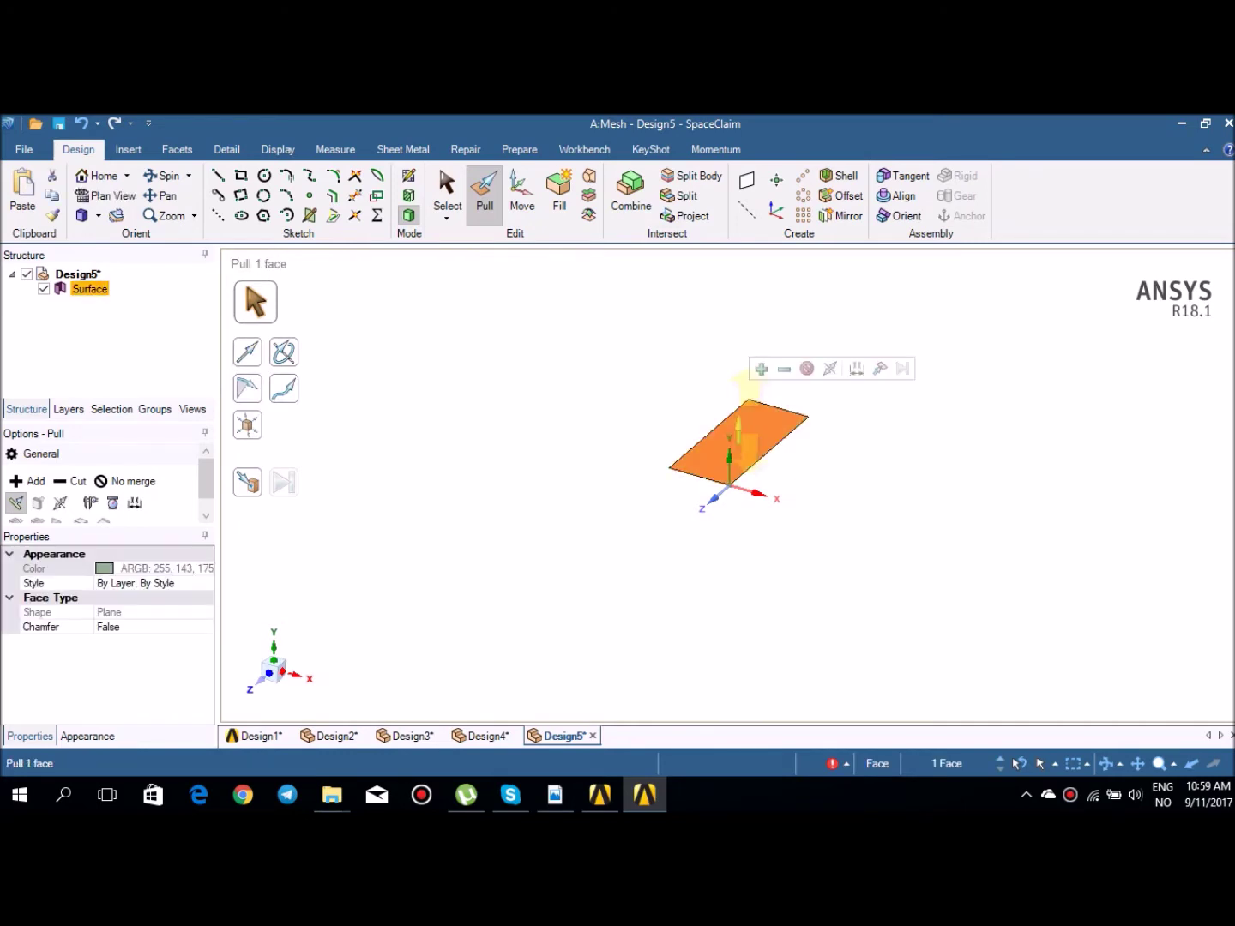
left_click(250, 355)
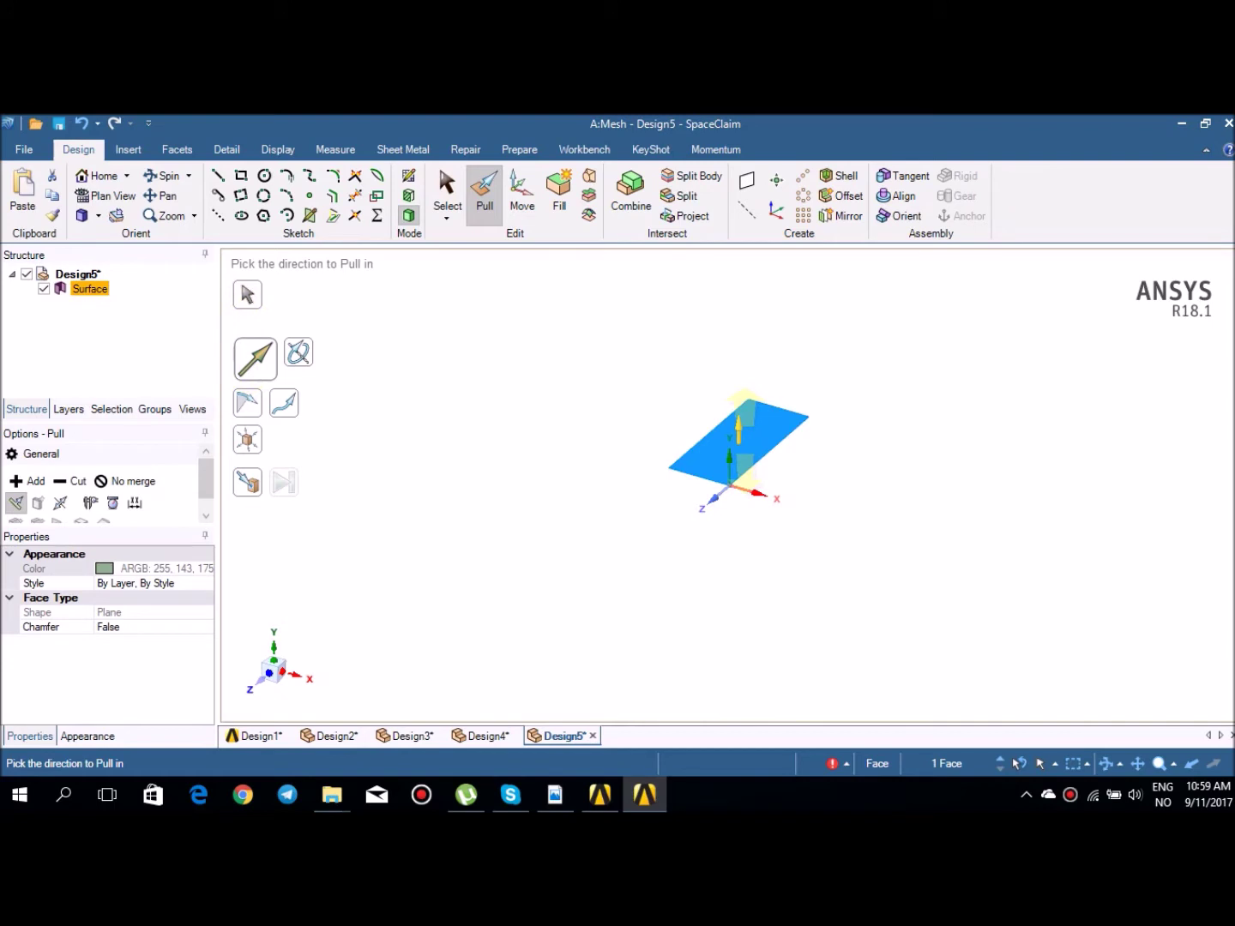
left_click_drag(745, 440, 737, 388)
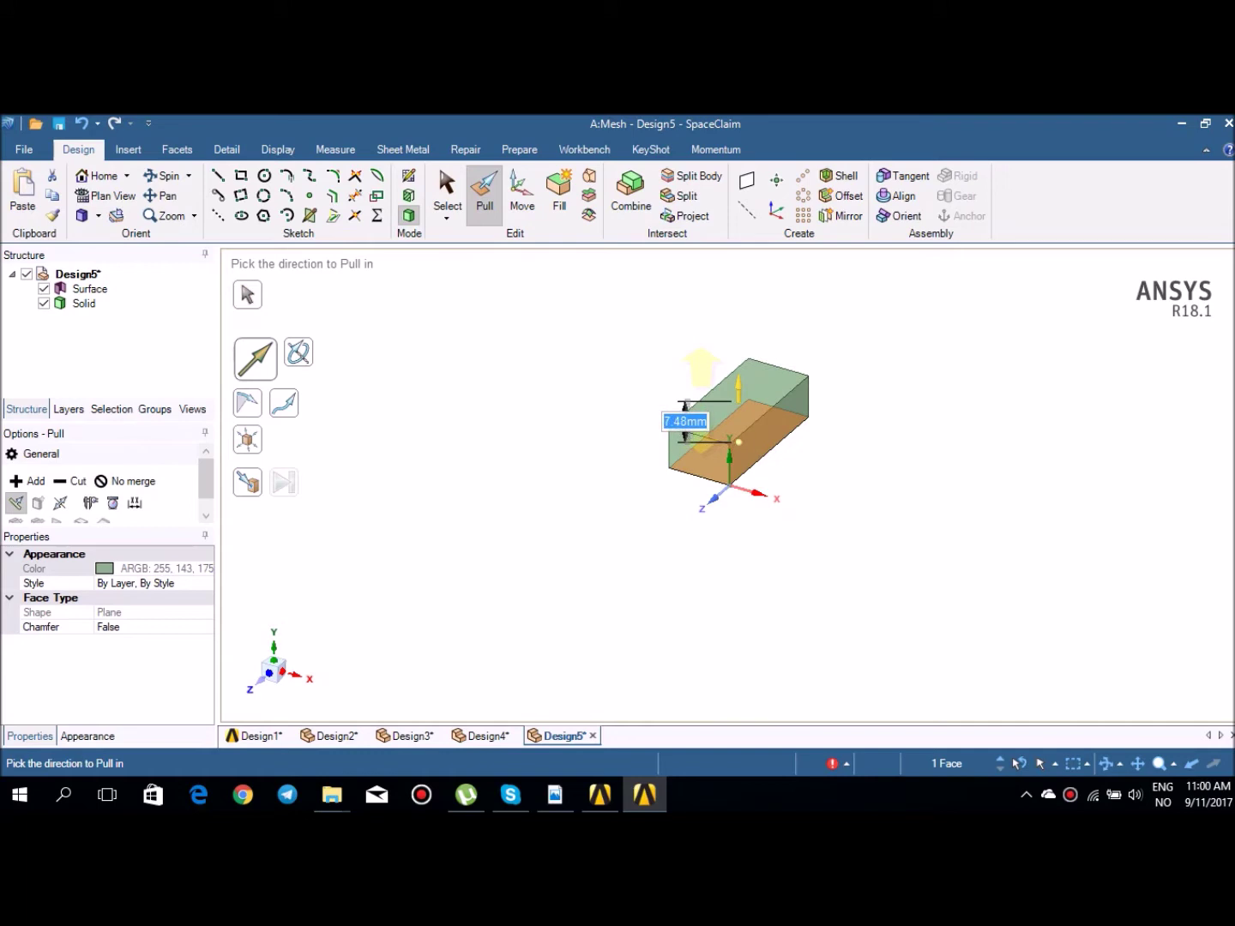
key("Escape")
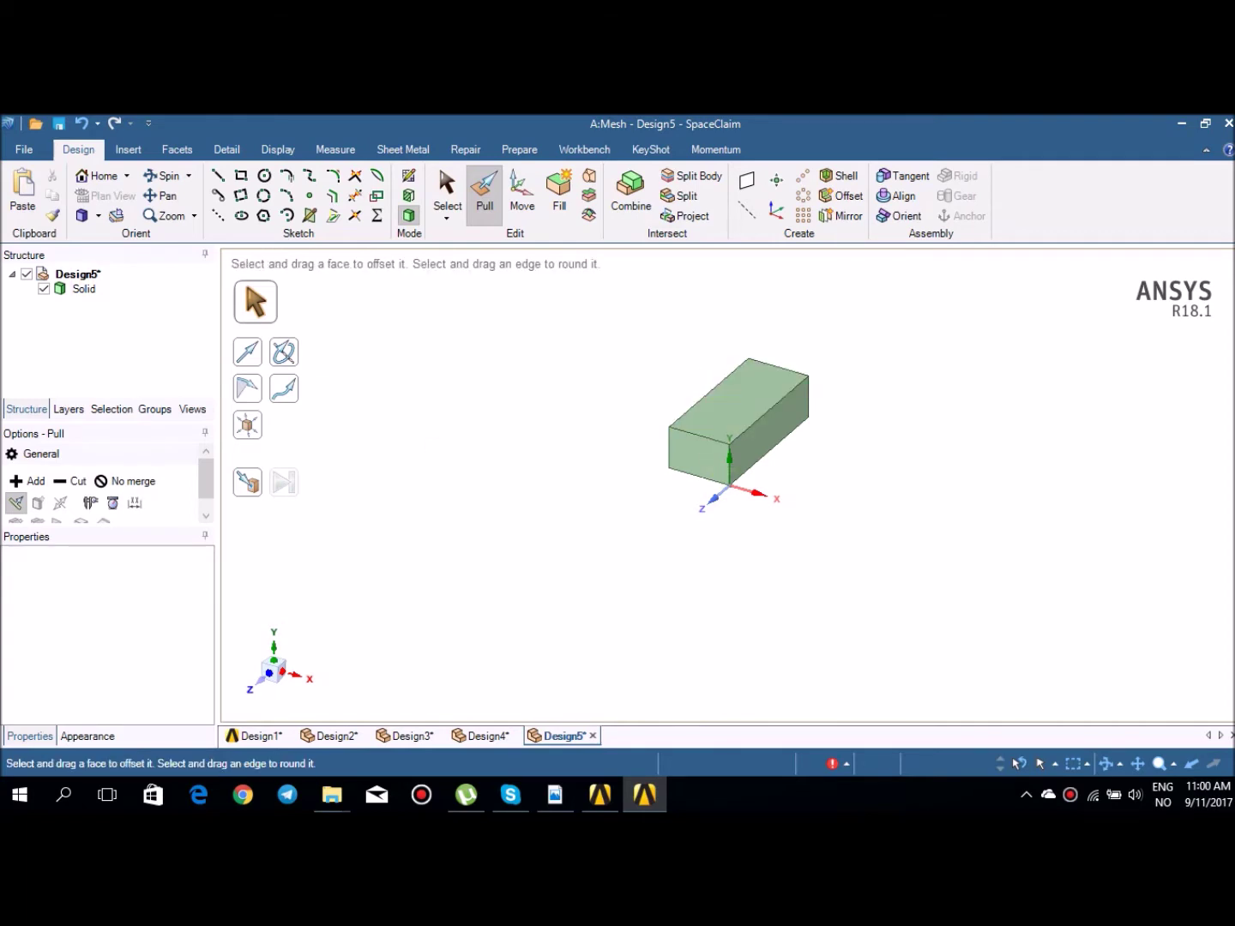
right_click(84, 289)
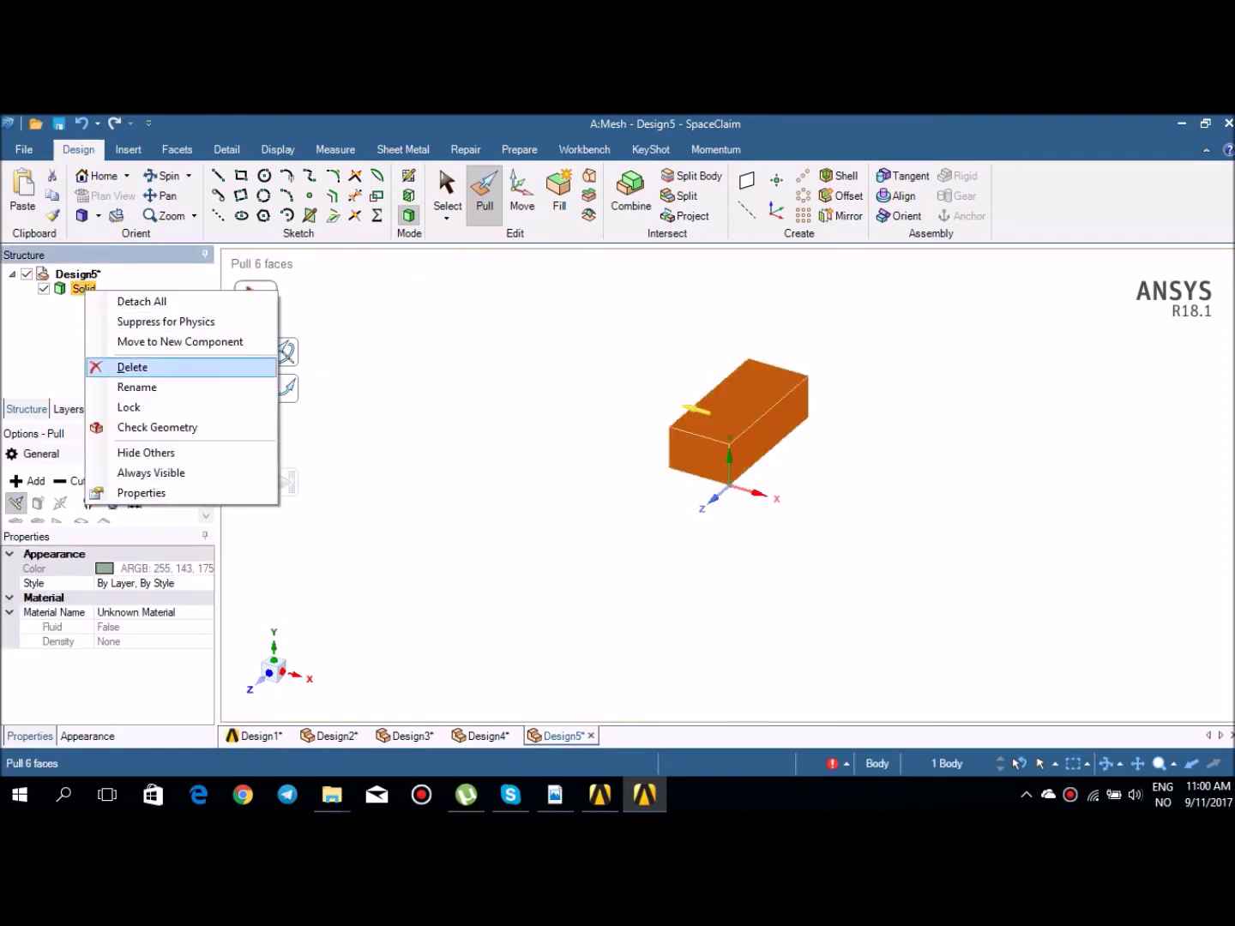
left_click(116, 370)
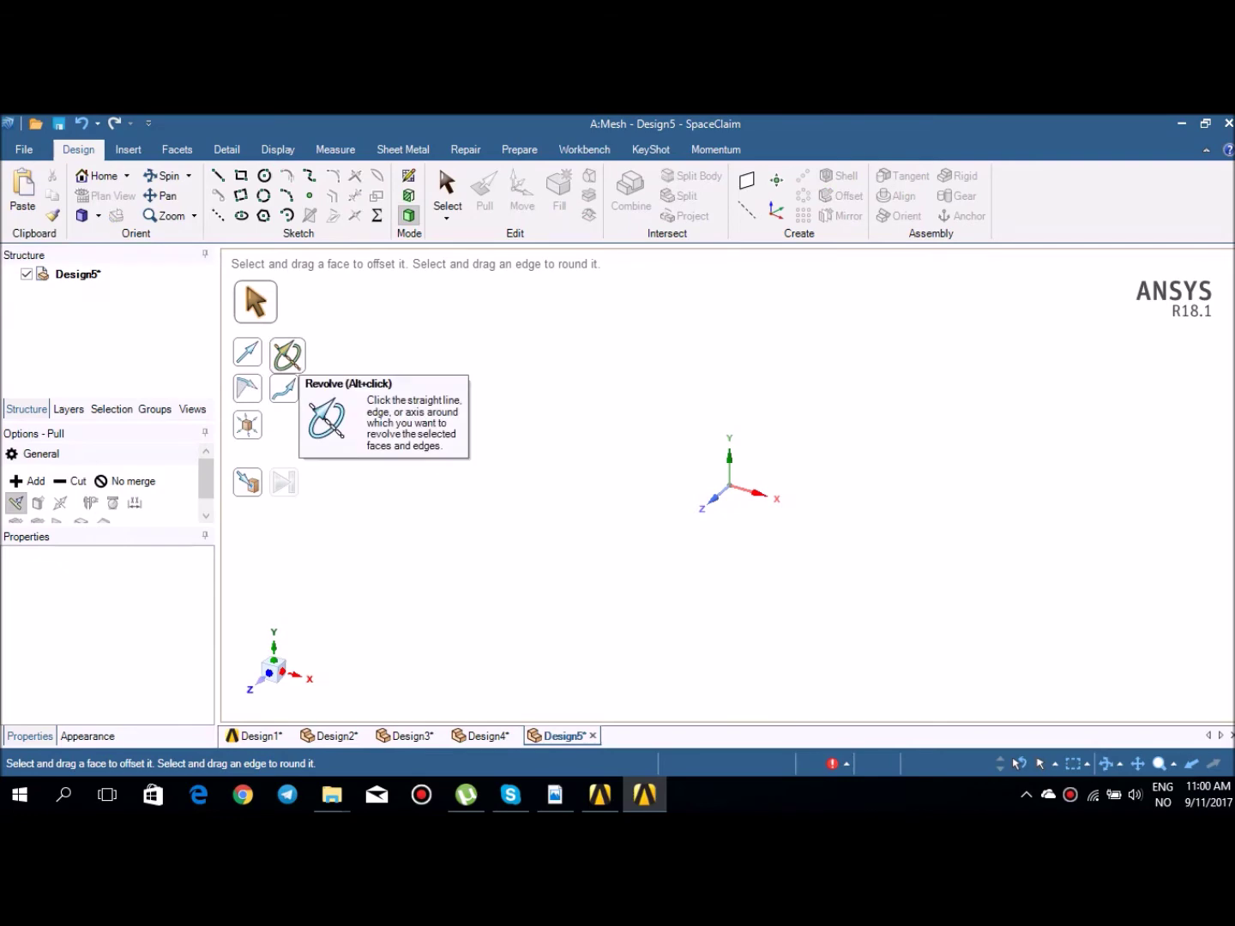
Step: Sketch a rectangle of about 9 by 13 mm set back from the origin along the Z axis and convert it to a surface
left_click(409, 175)
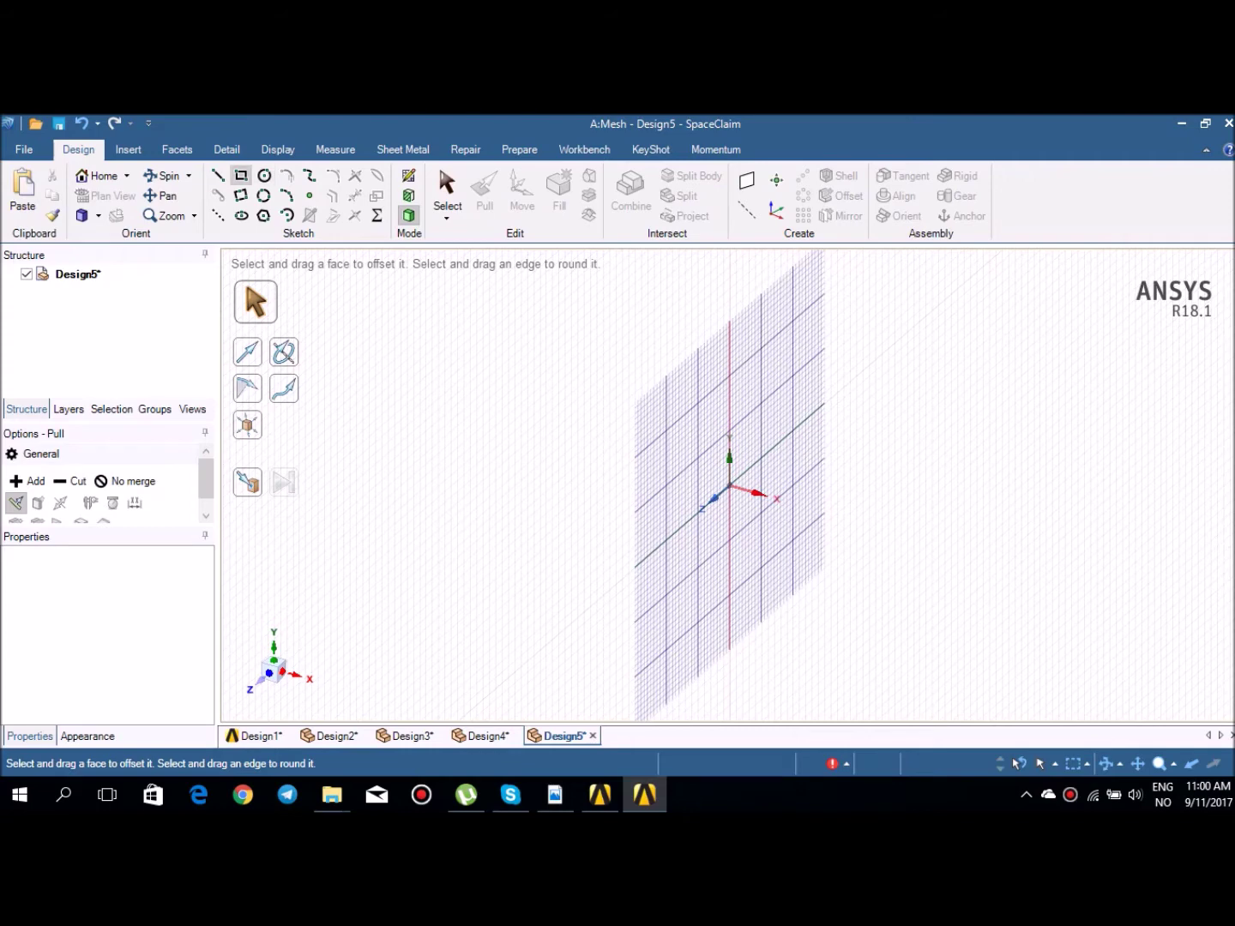
left_click(241, 175)
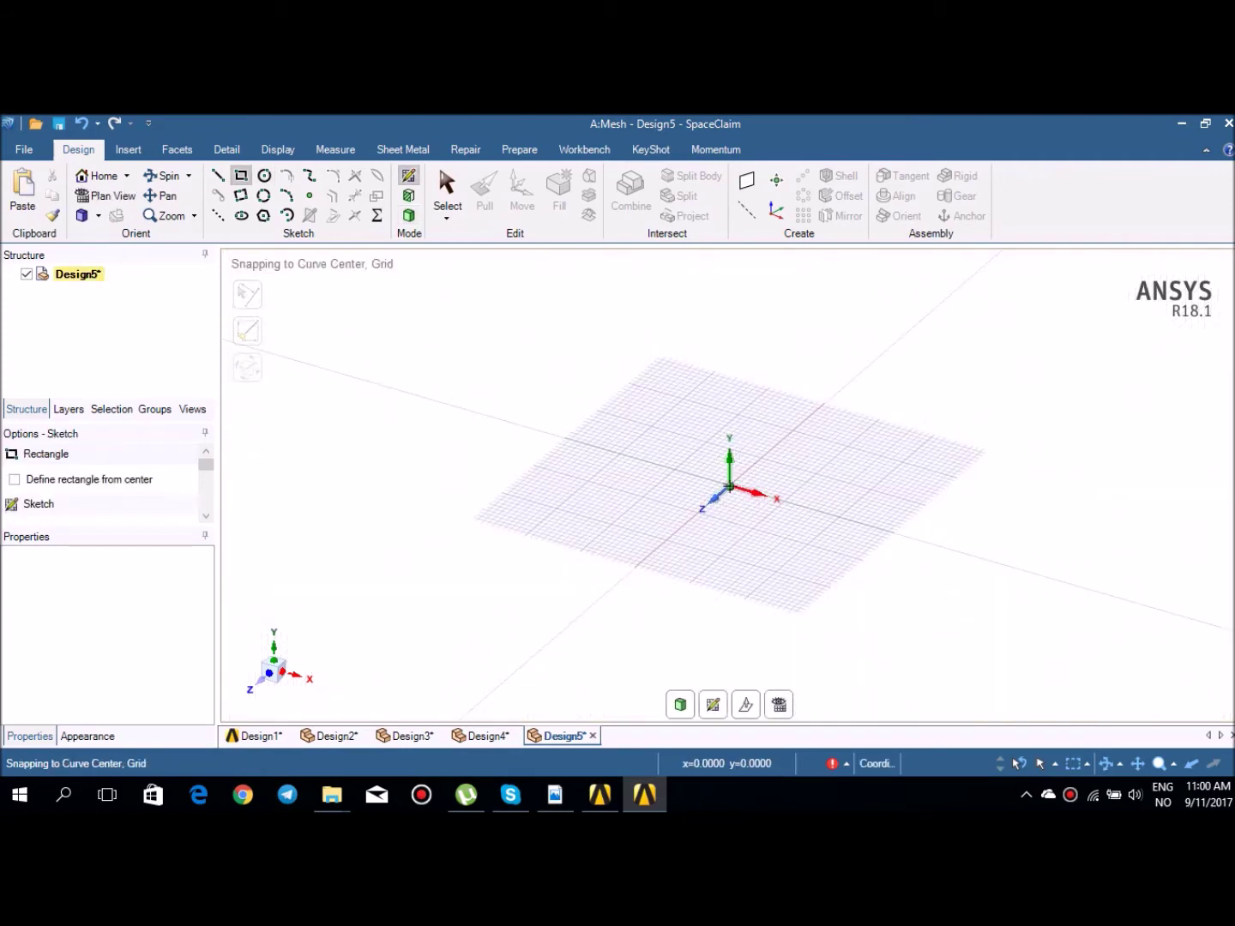
left_click(763, 455)
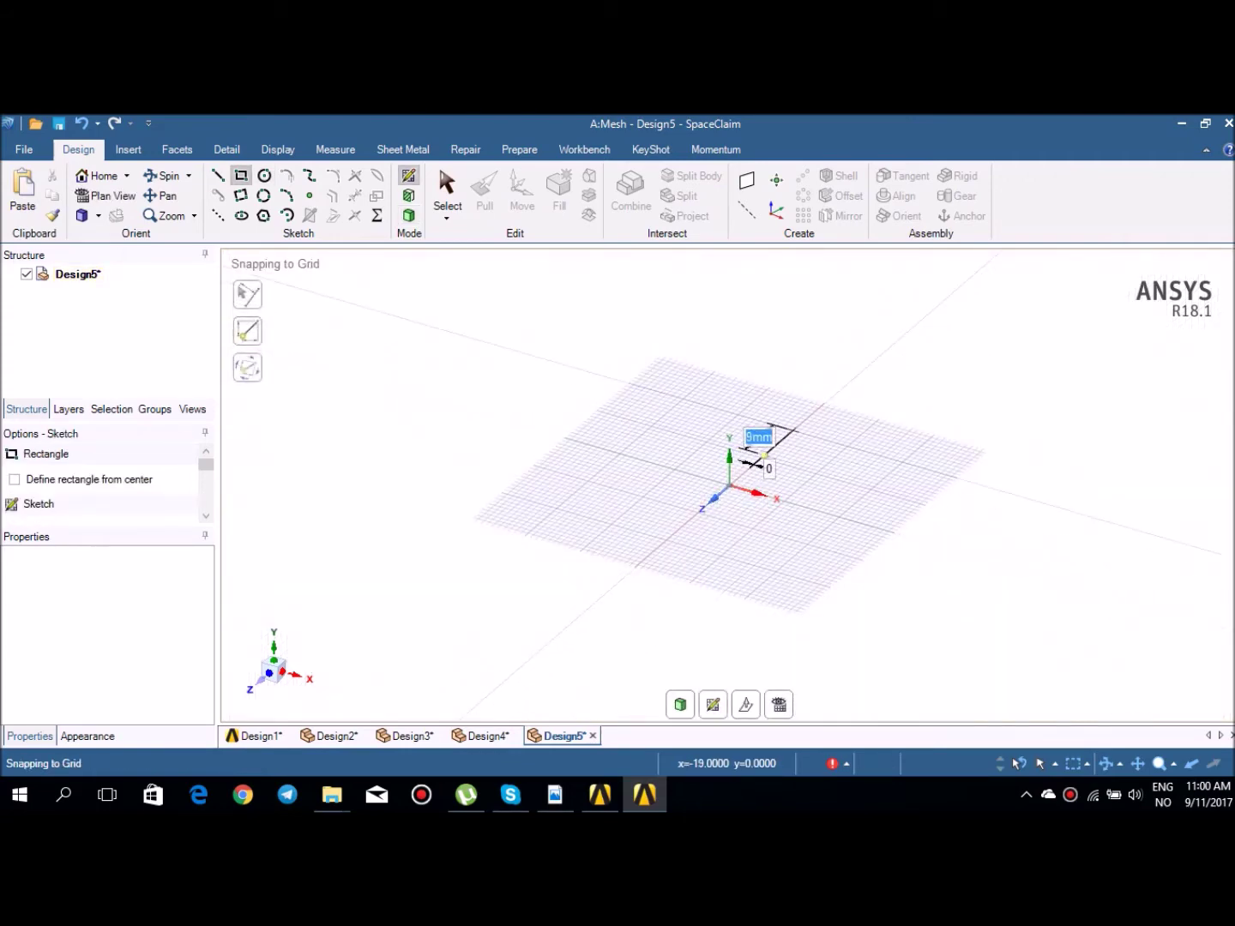
left_click(862, 450)
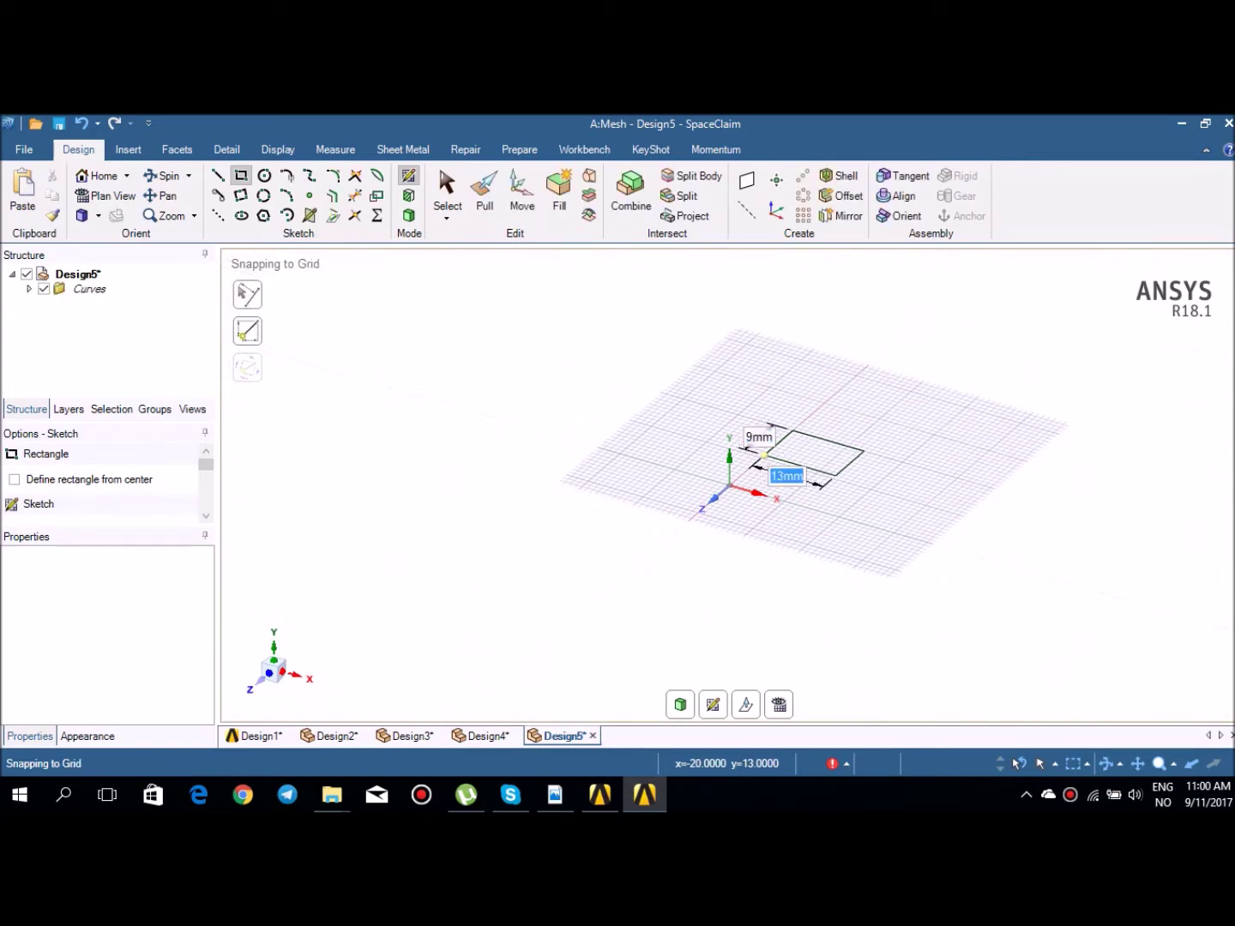
left_click(409, 216)
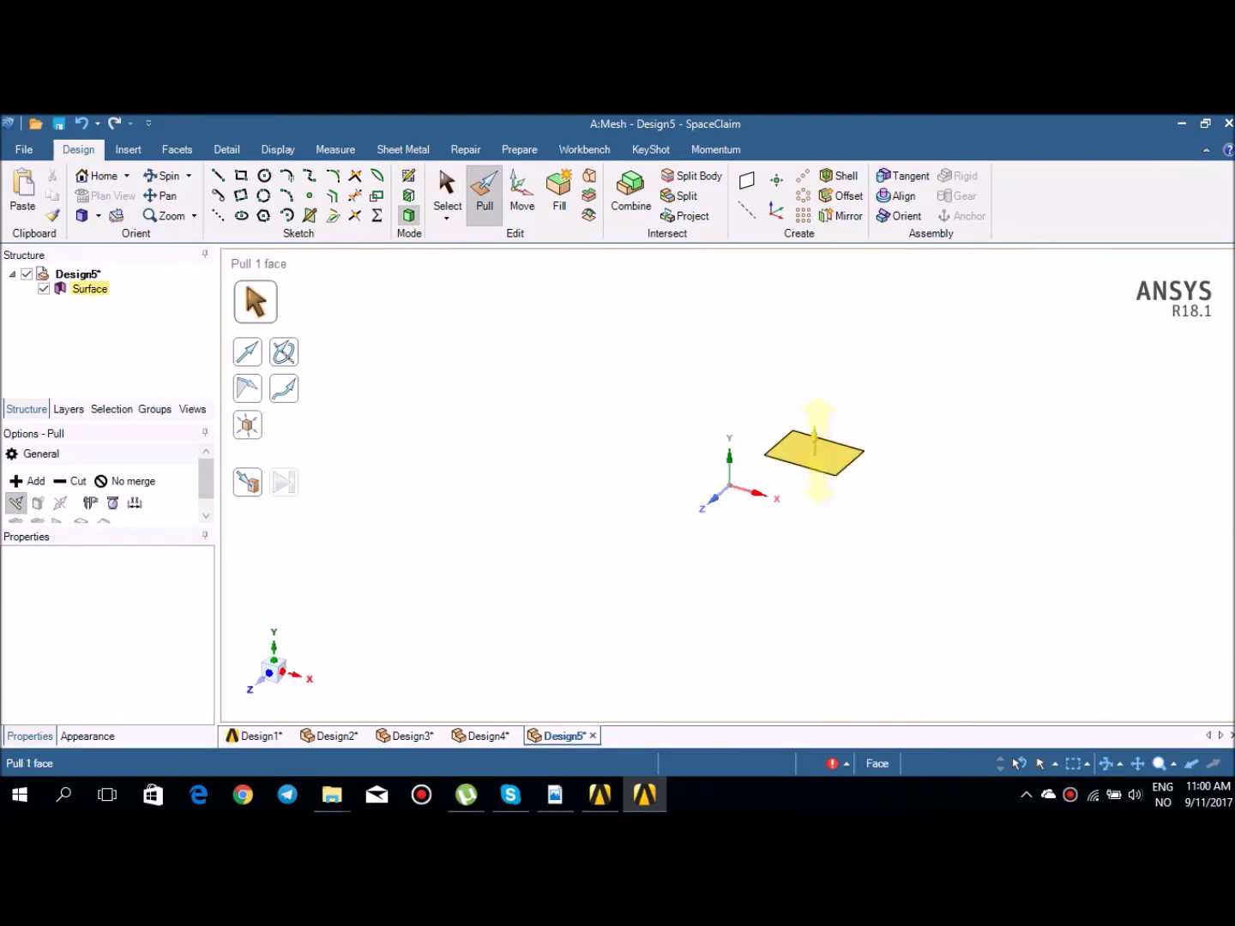
Step: Revolve the rectangular surface around the X axis by 20 degrees using the Pull tool
left_click(814, 452)
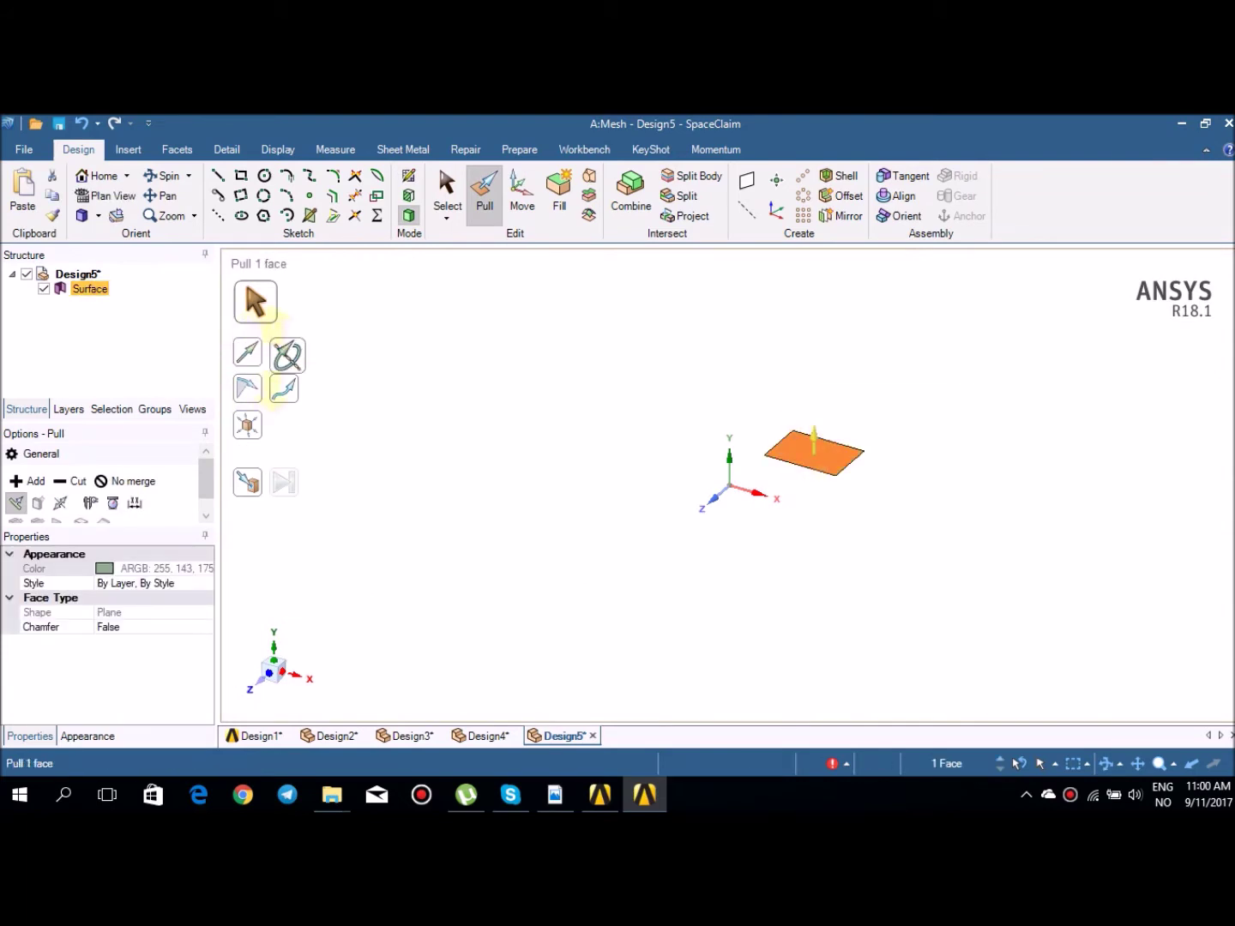
left_click(284, 352)
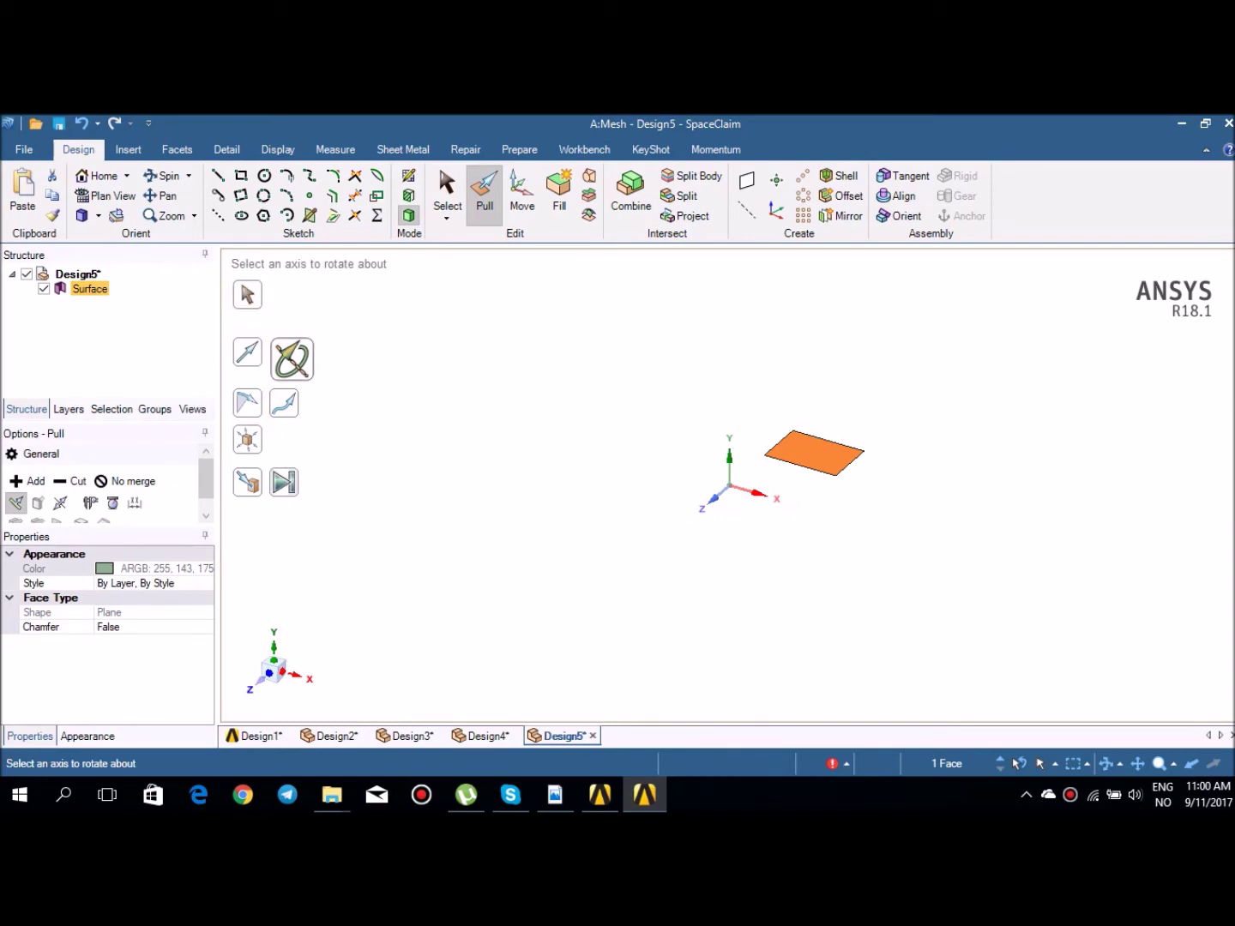
left_click(755, 494)
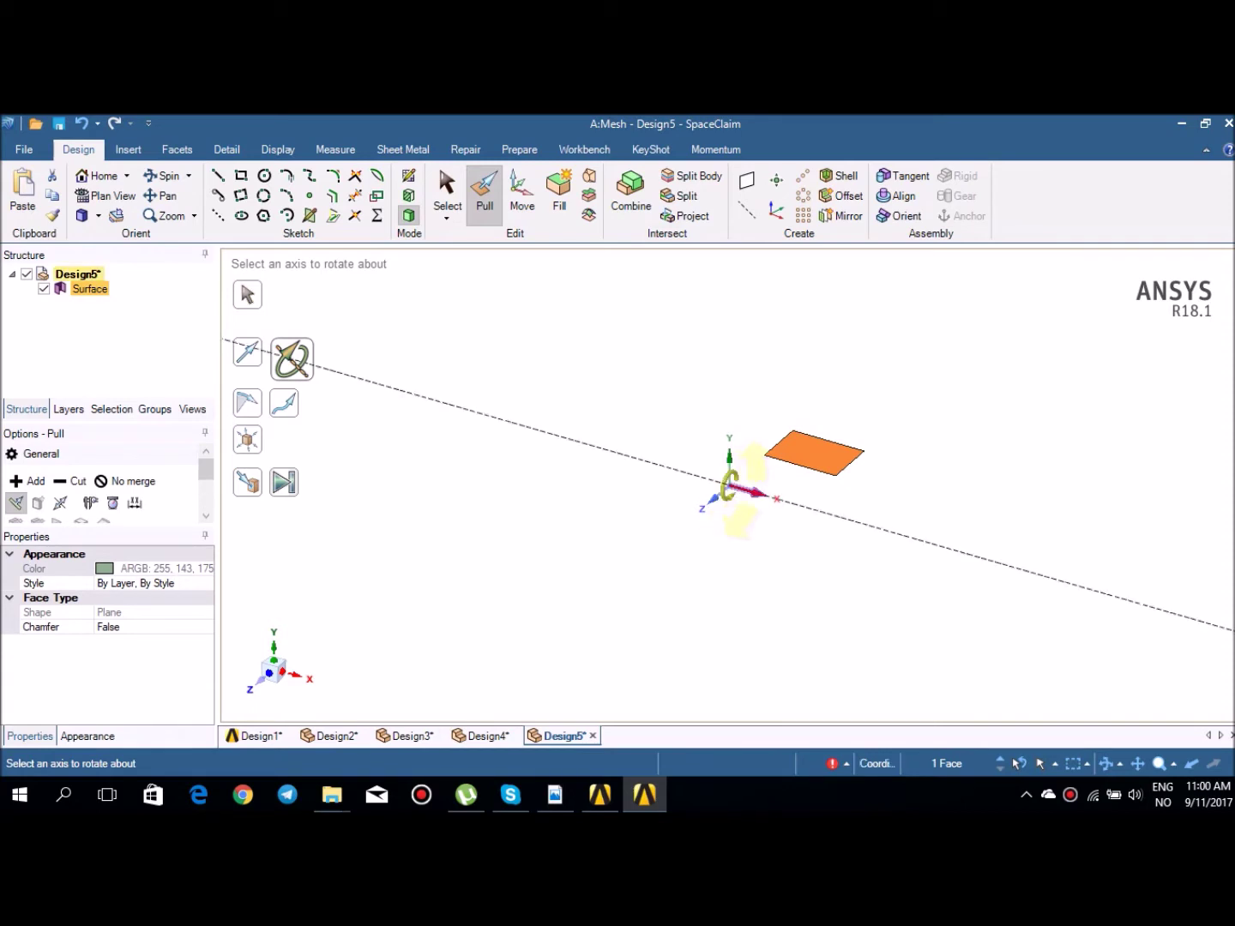
left_click(755, 494)
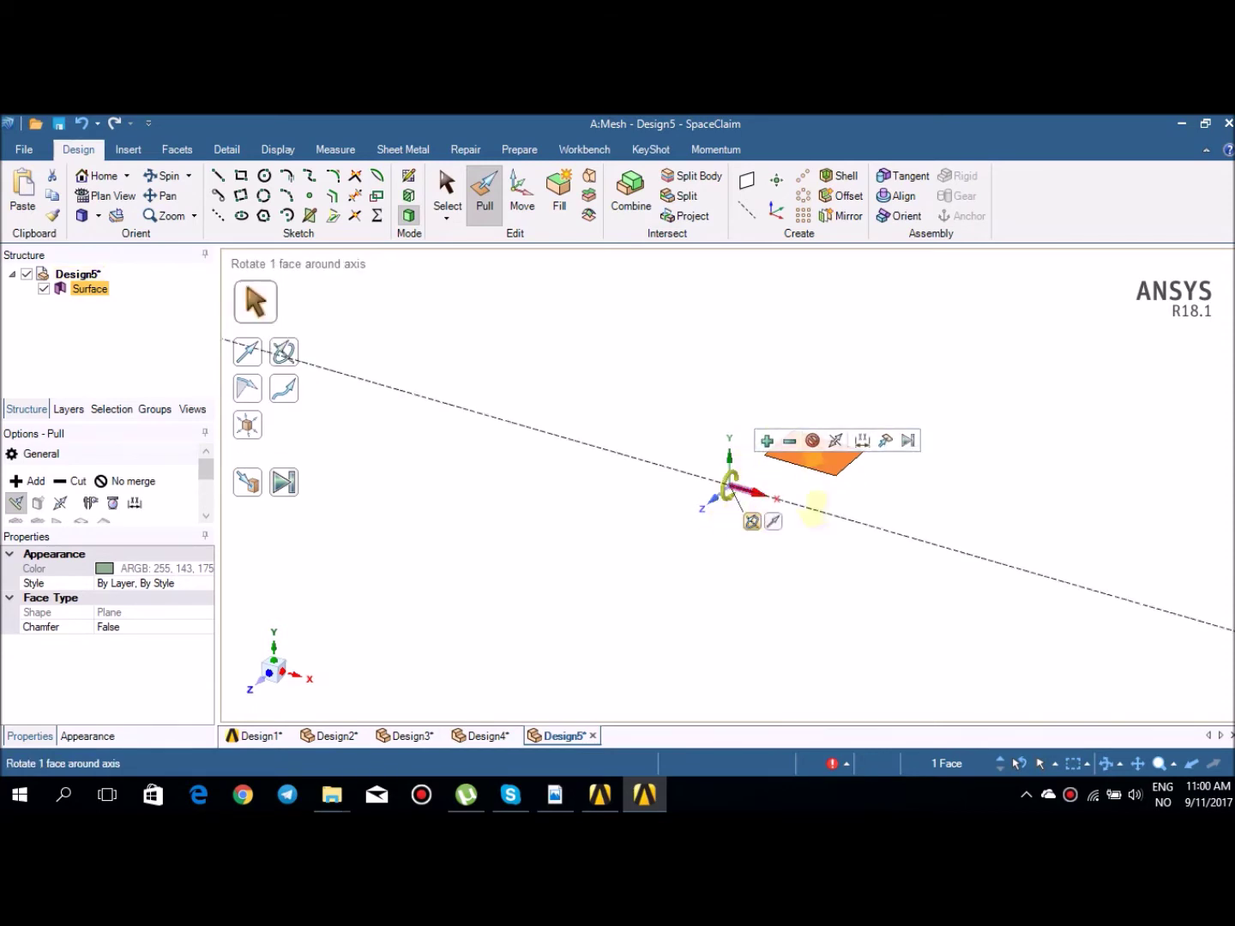
left_click_drag(822, 456, 776, 413)
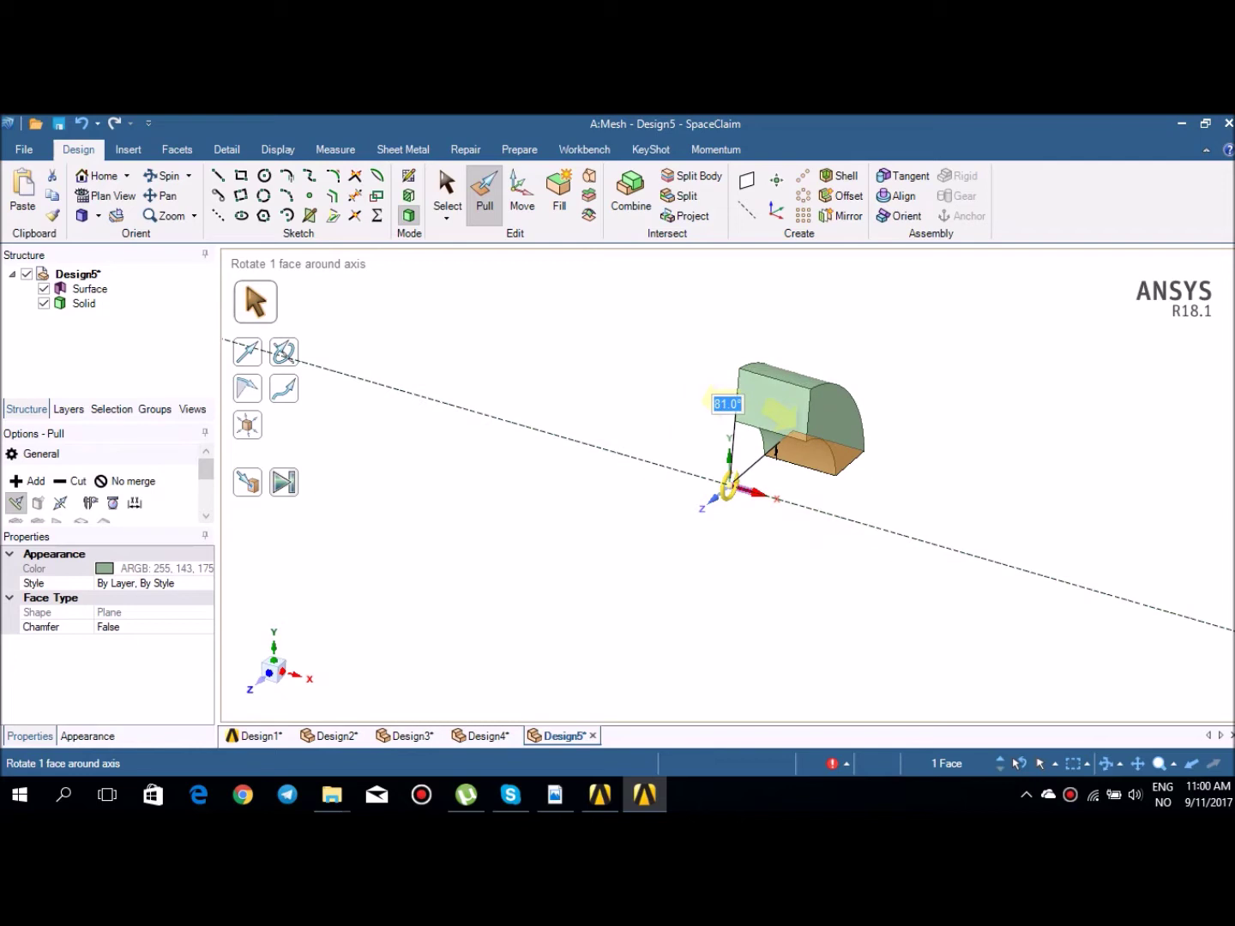
type("20")
key("Return")
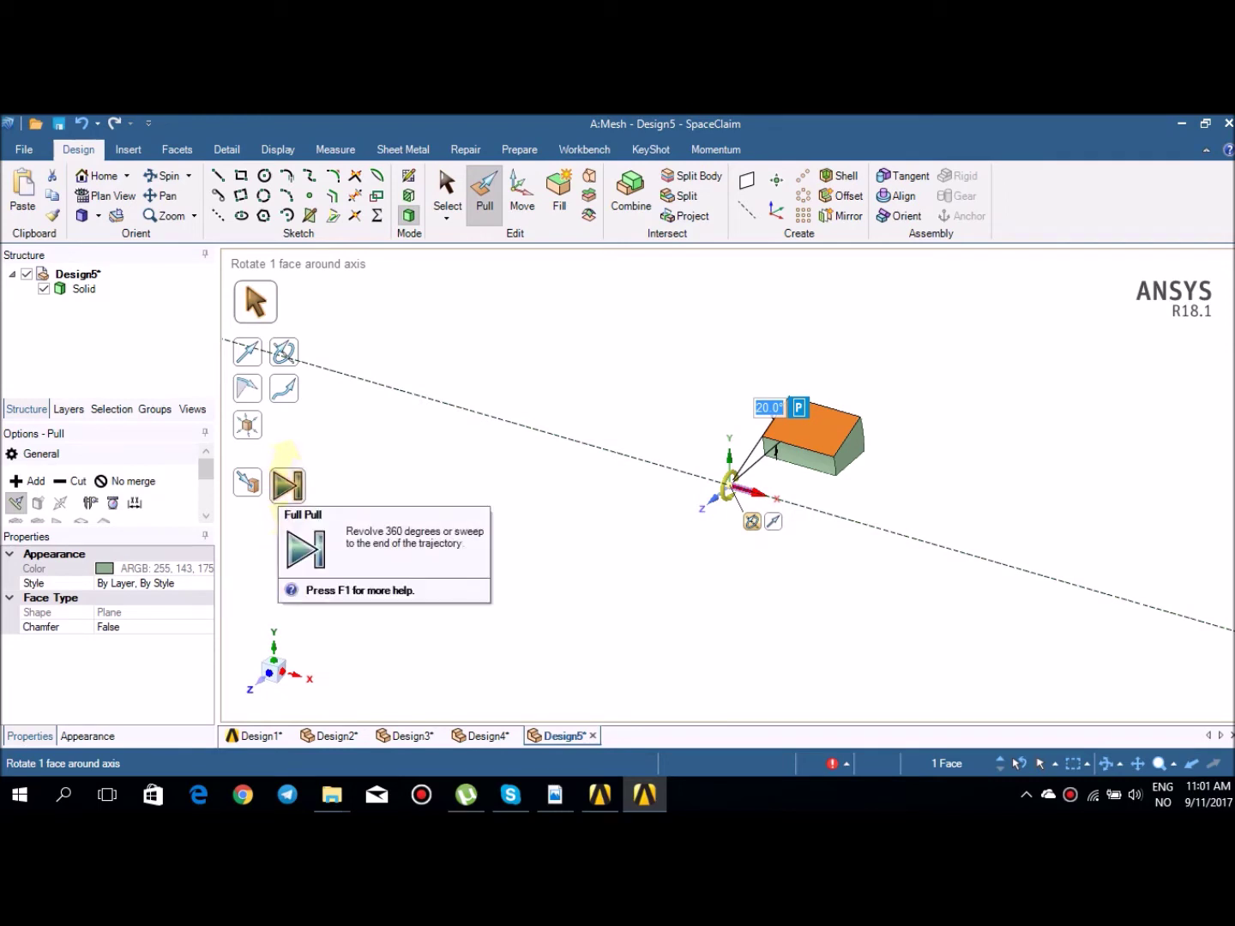
Step: Extend the revolve to a full 360 degrees with Full Pull and delete the ring solid
left_click(287, 483)
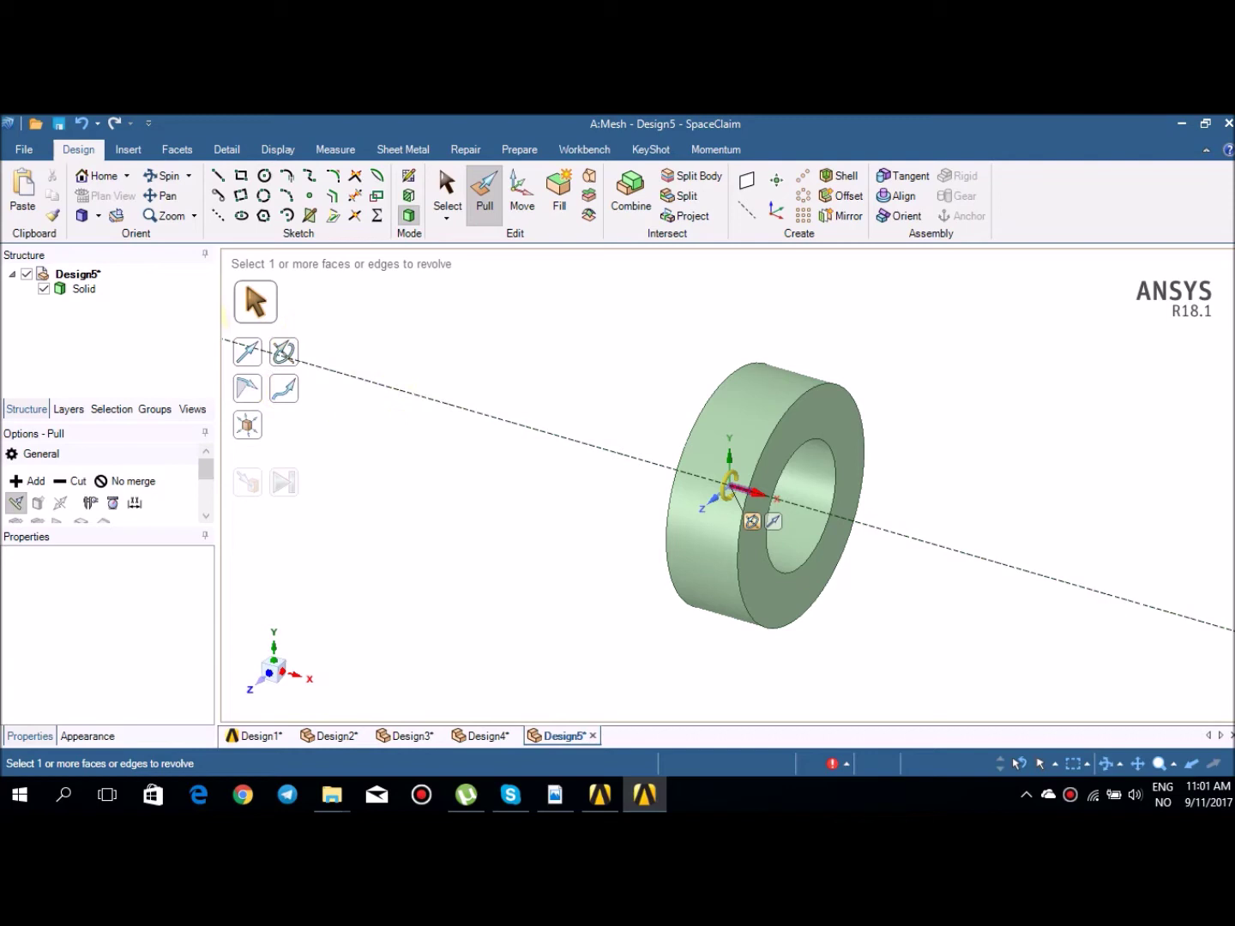
left_click(83, 289)
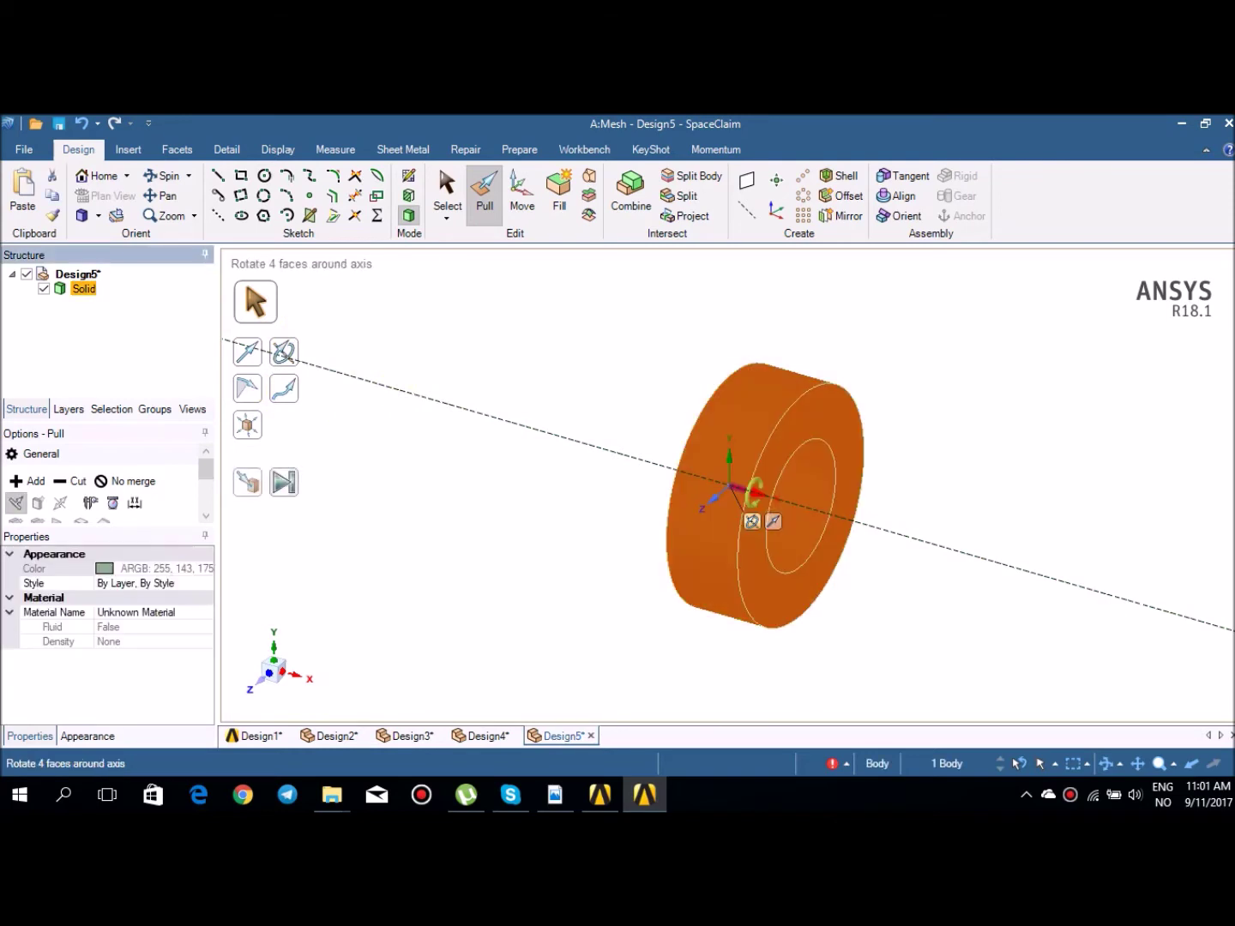
right_click(83, 289)
left_click(129, 372)
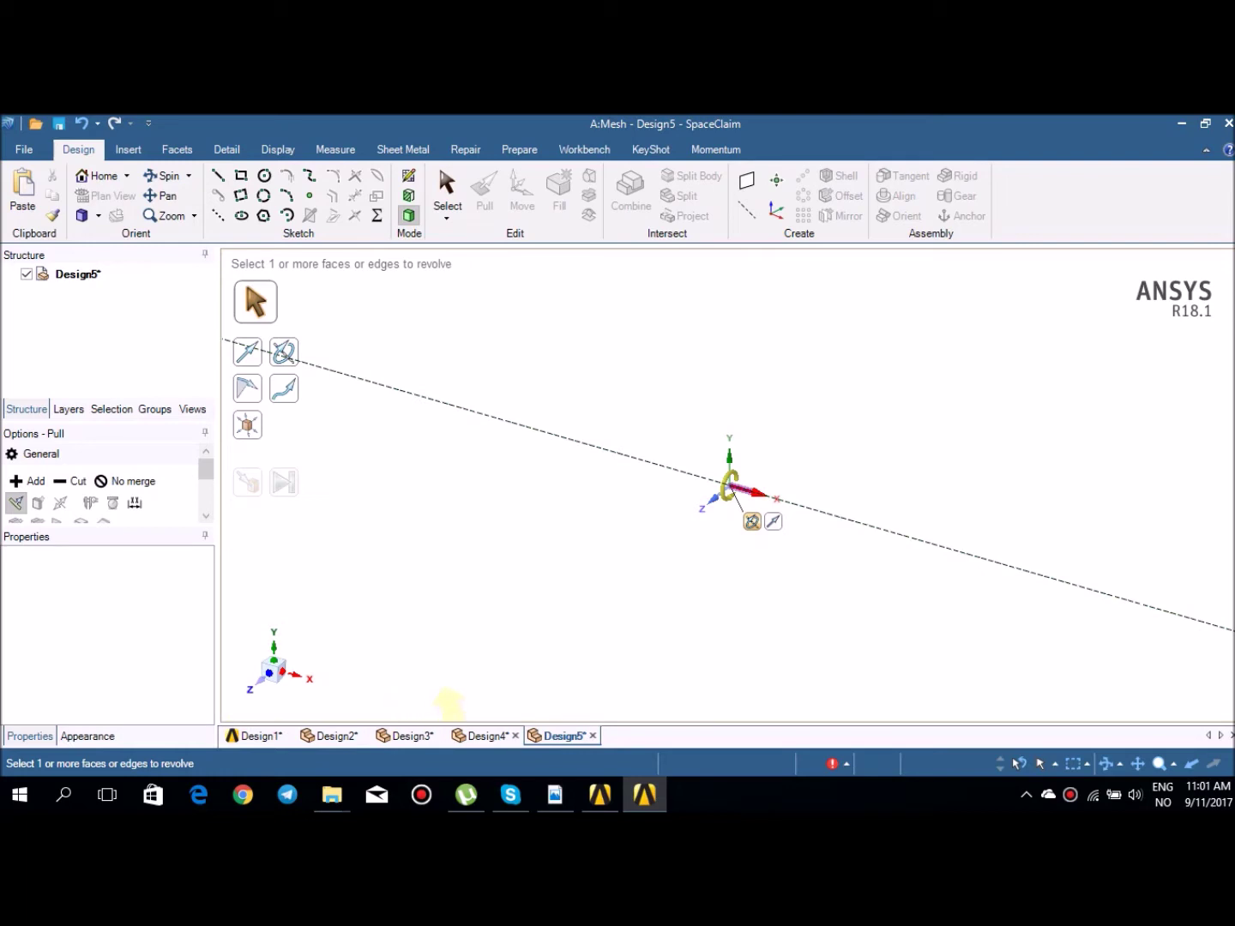
Step: Delete the large ring solid from the Design4 document
left_click(480, 737)
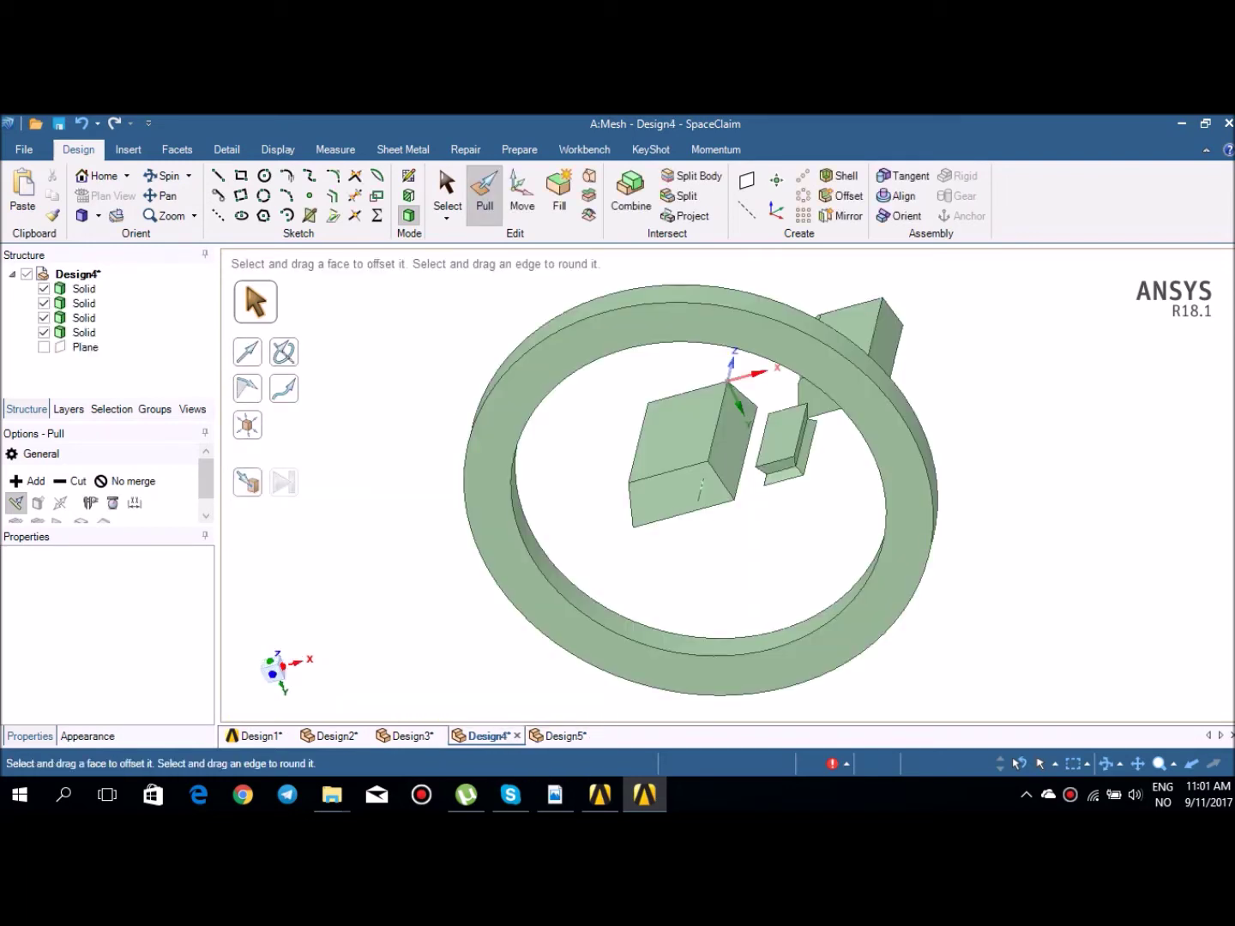
left_click(84, 332)
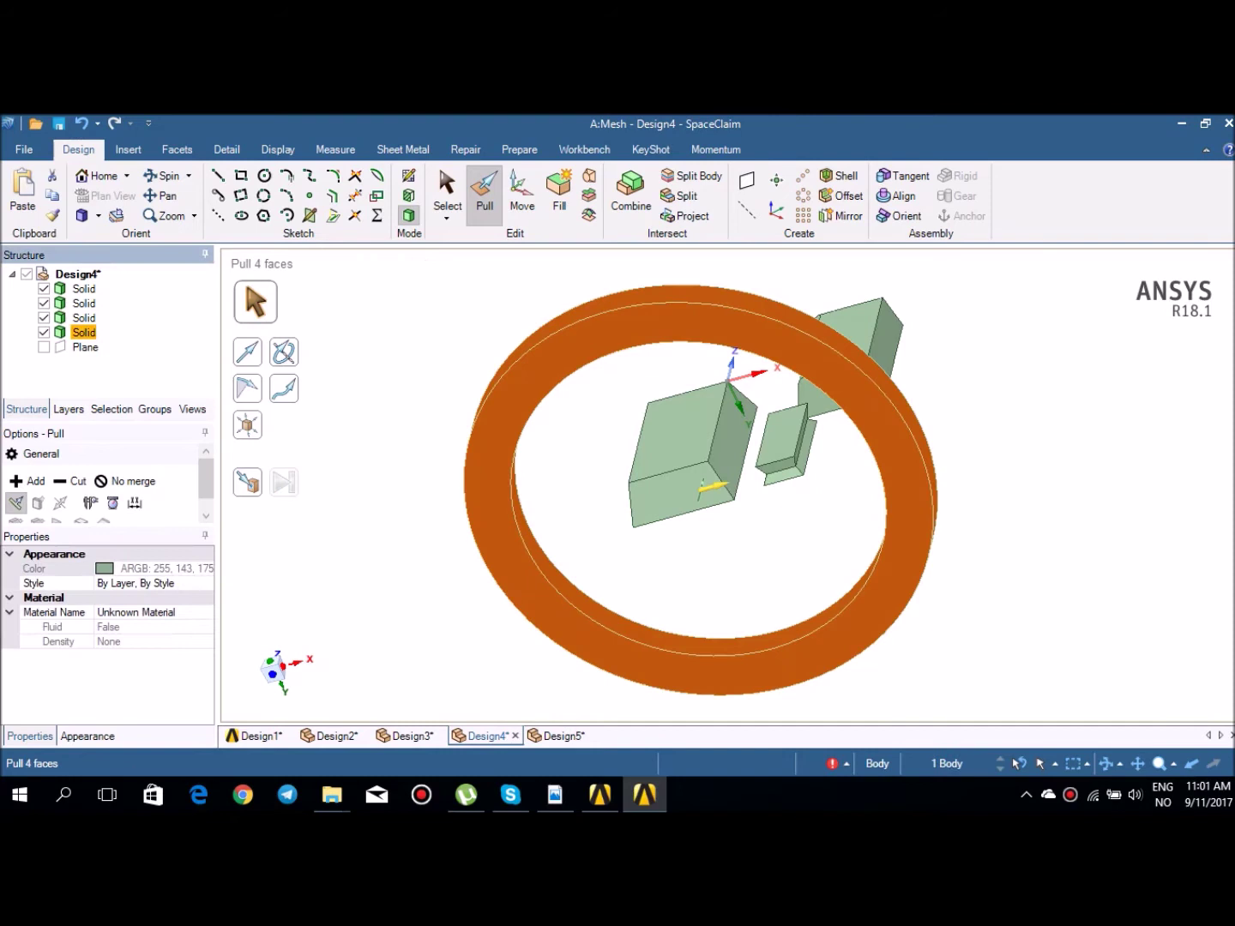
right_click(77, 333)
left_click(123, 405)
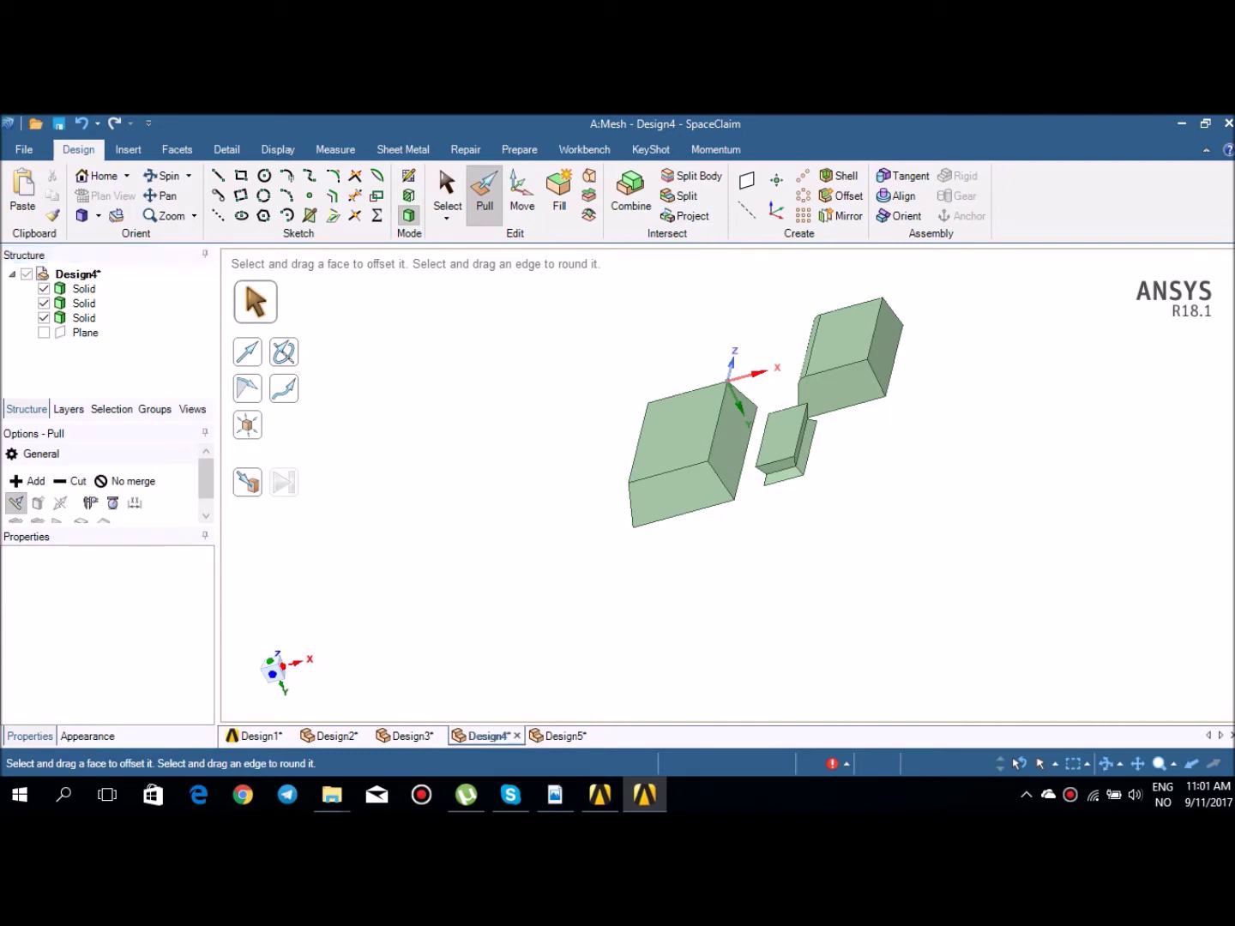
Step: Return to the Design5 document and sketch a rectangle of about 22 by 12 mm with one corner at the origin
mouse_move(562, 737)
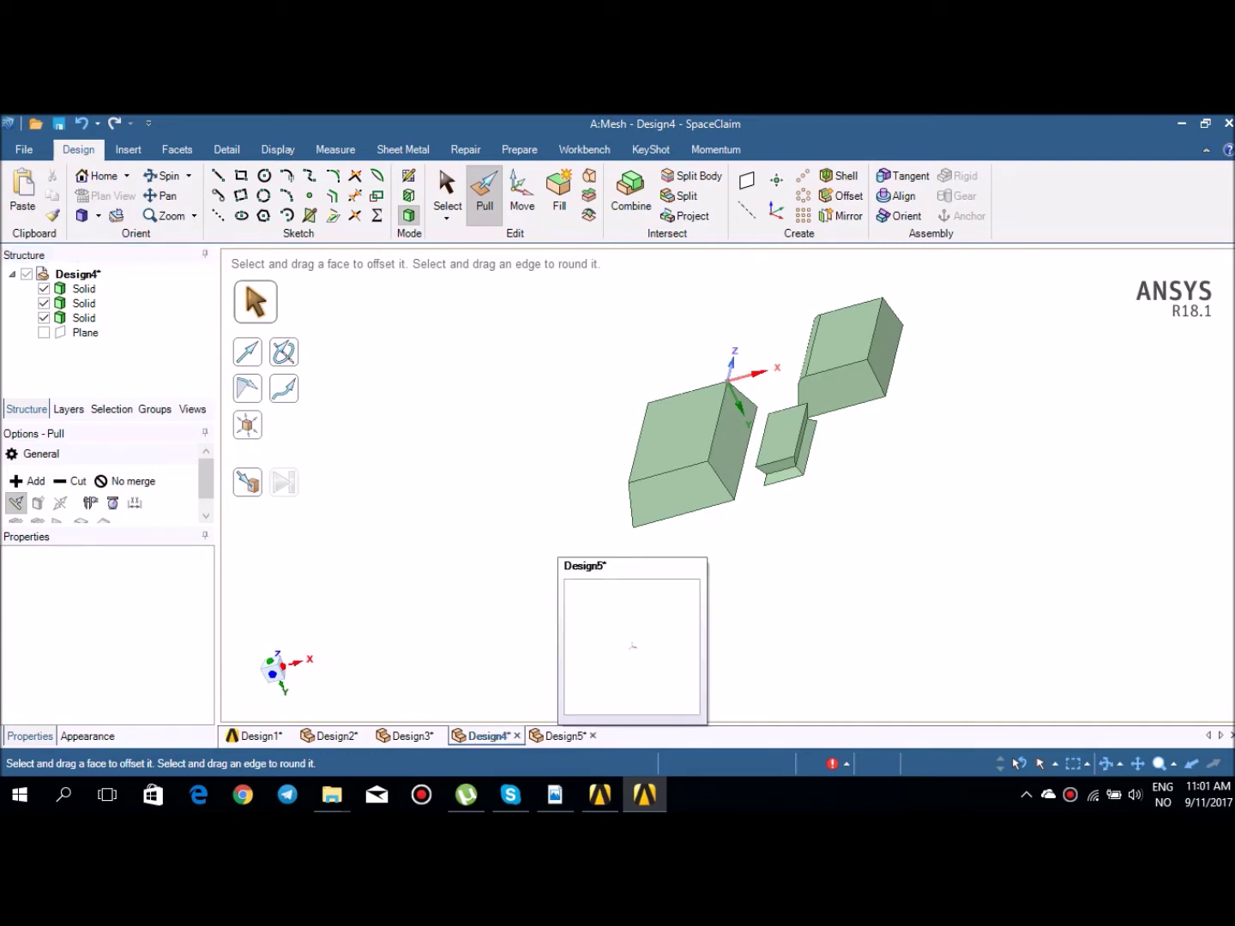
left_click(562, 737)
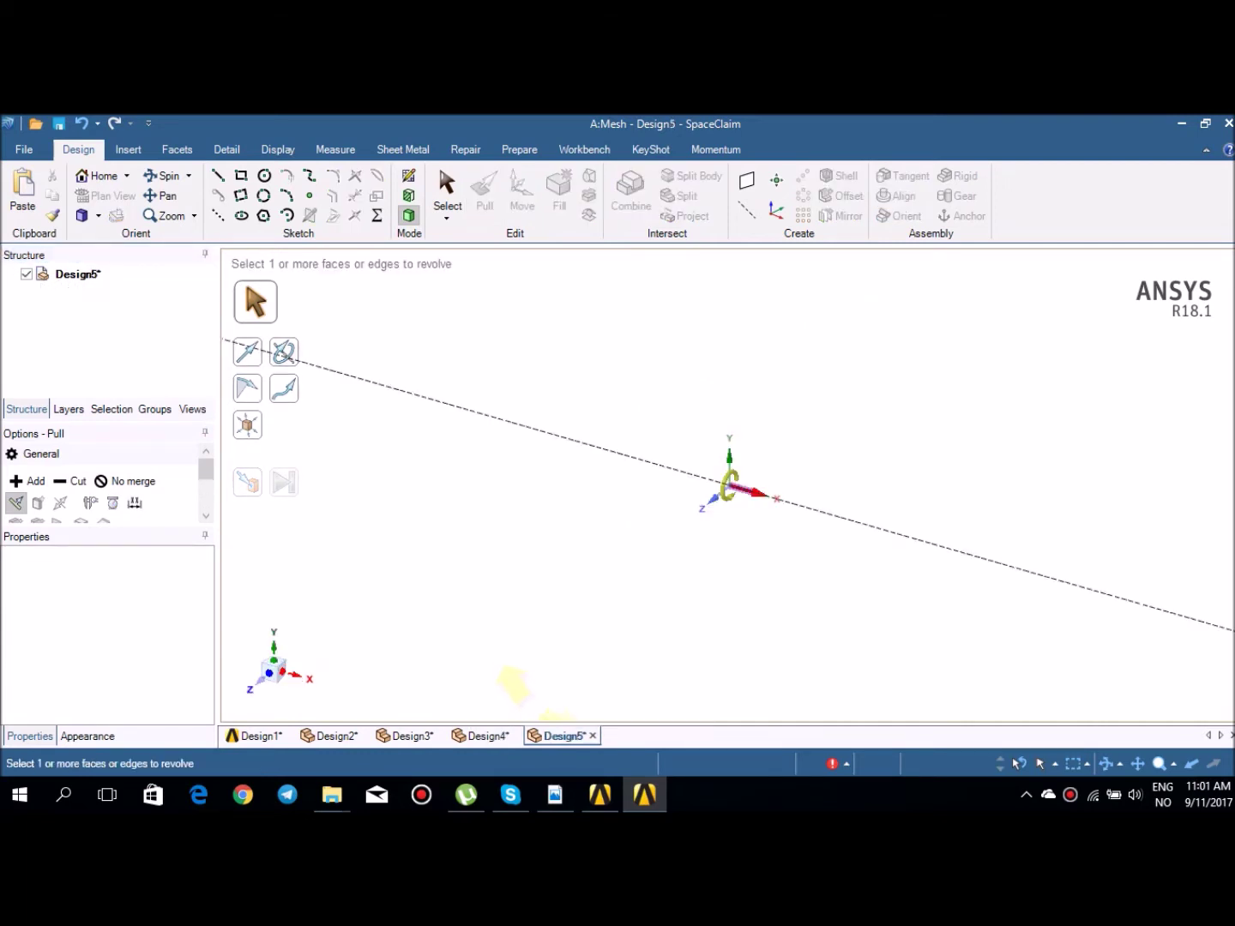
key("Escape")
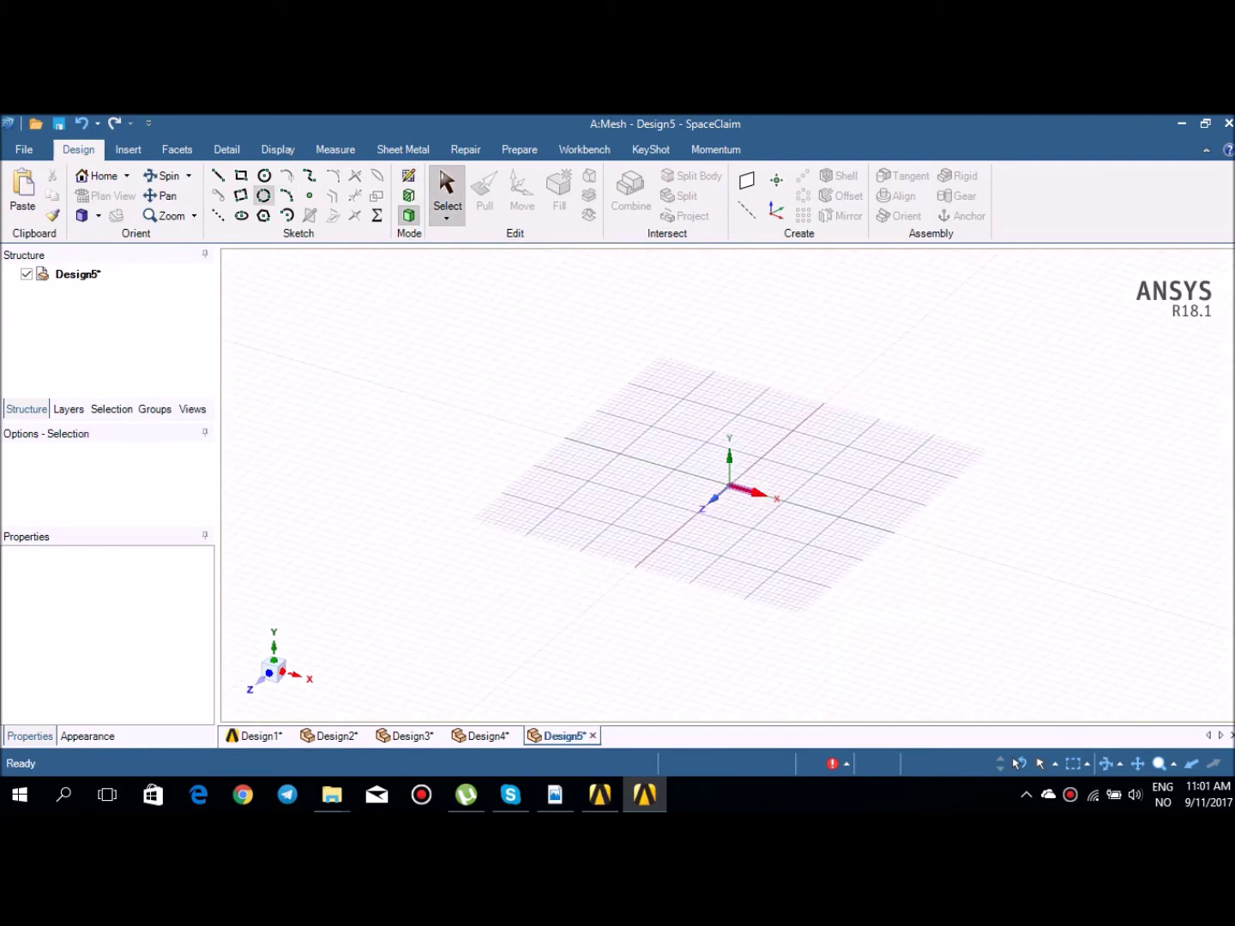
left_click(241, 175)
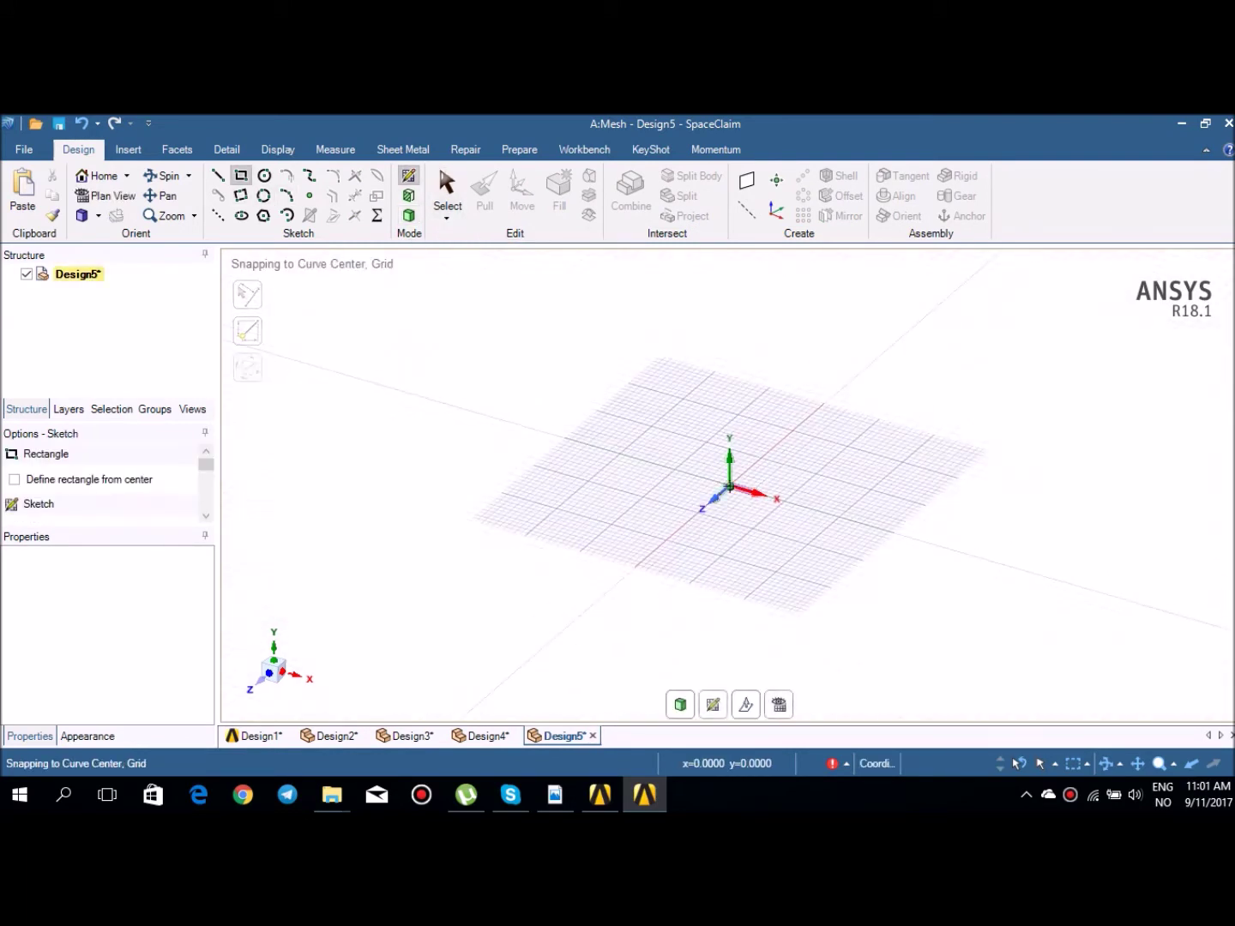
left_click(729, 486)
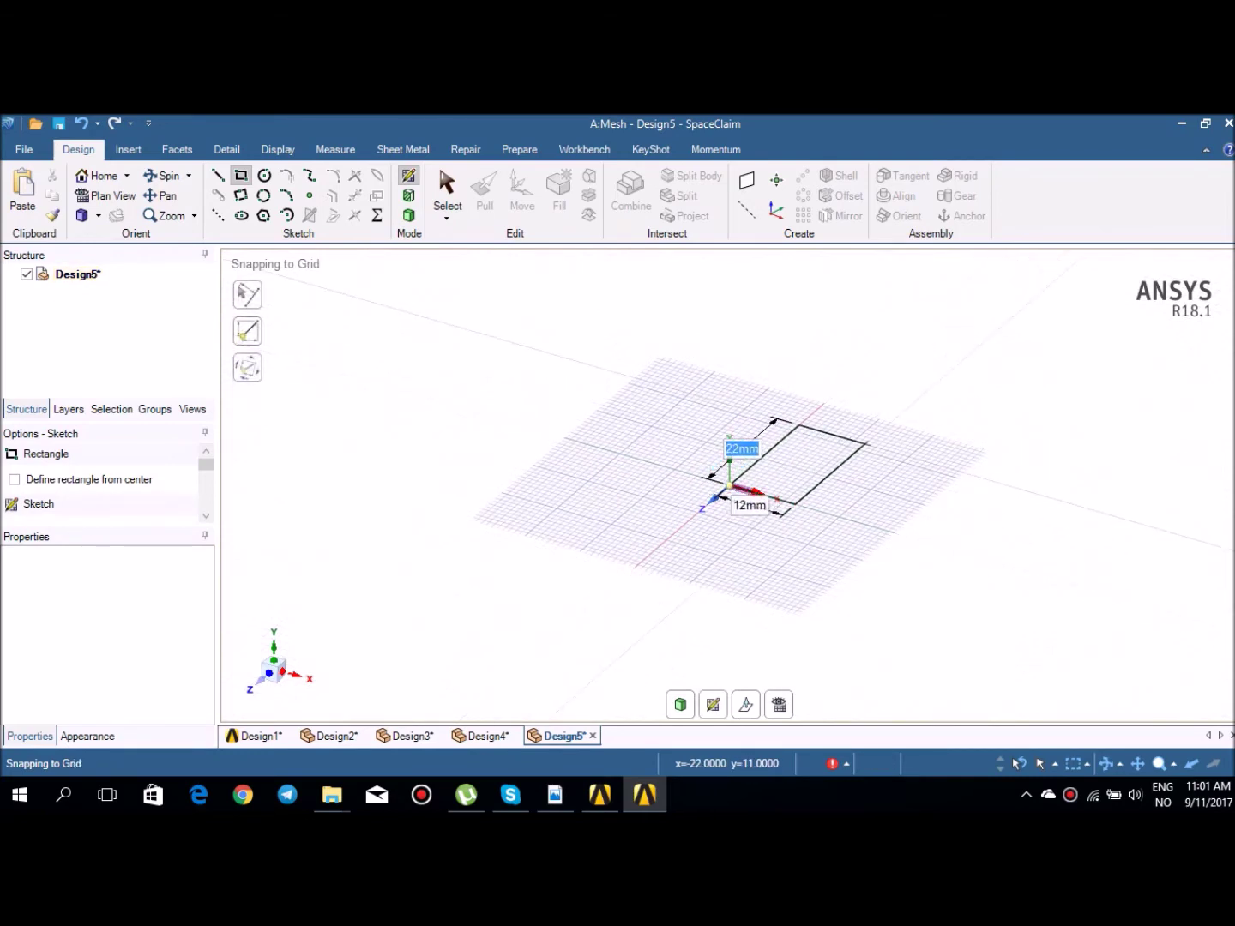
left_click(864, 444)
left_click(484, 191)
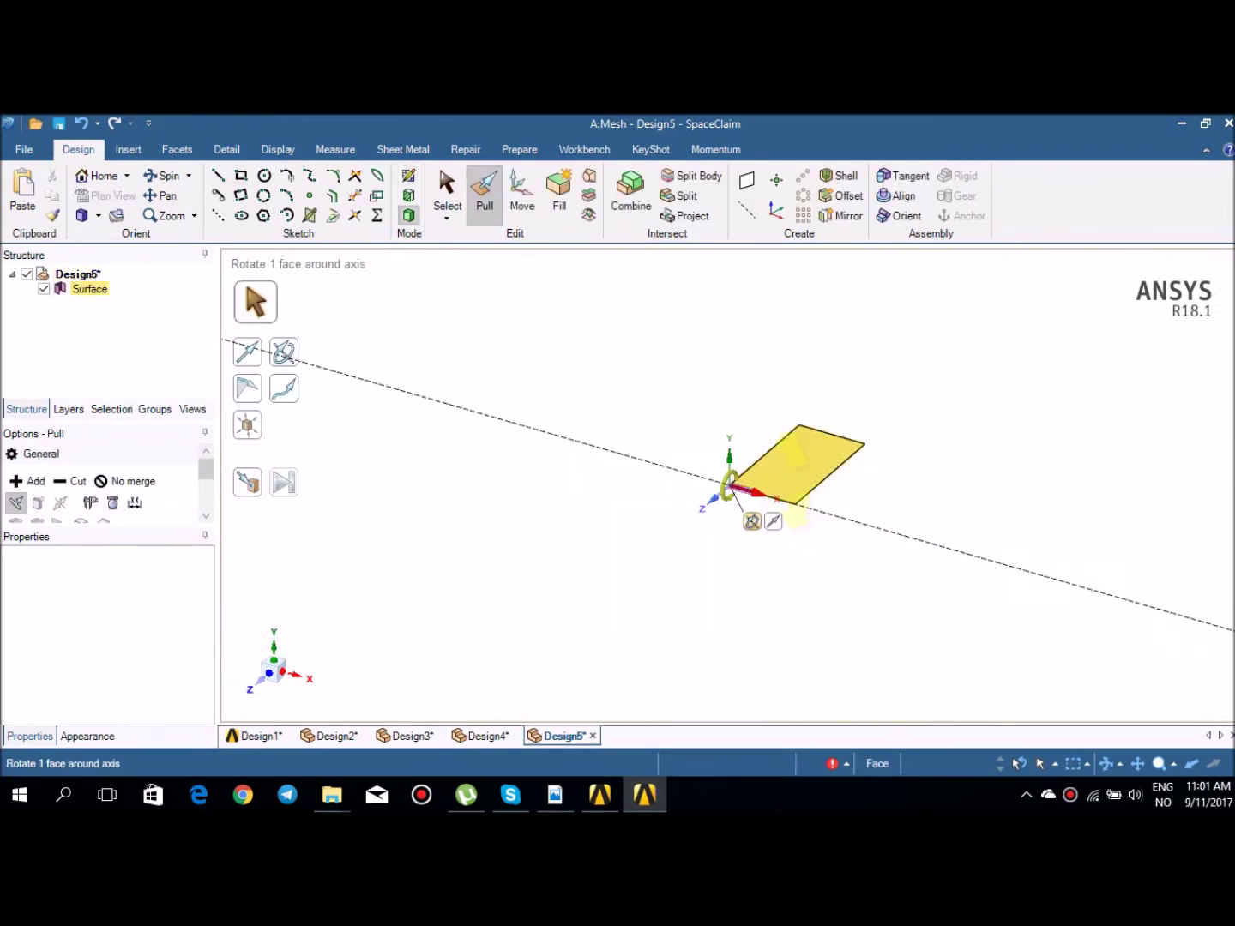
left_click_drag(805, 470, 805, 445)
key("Escape")
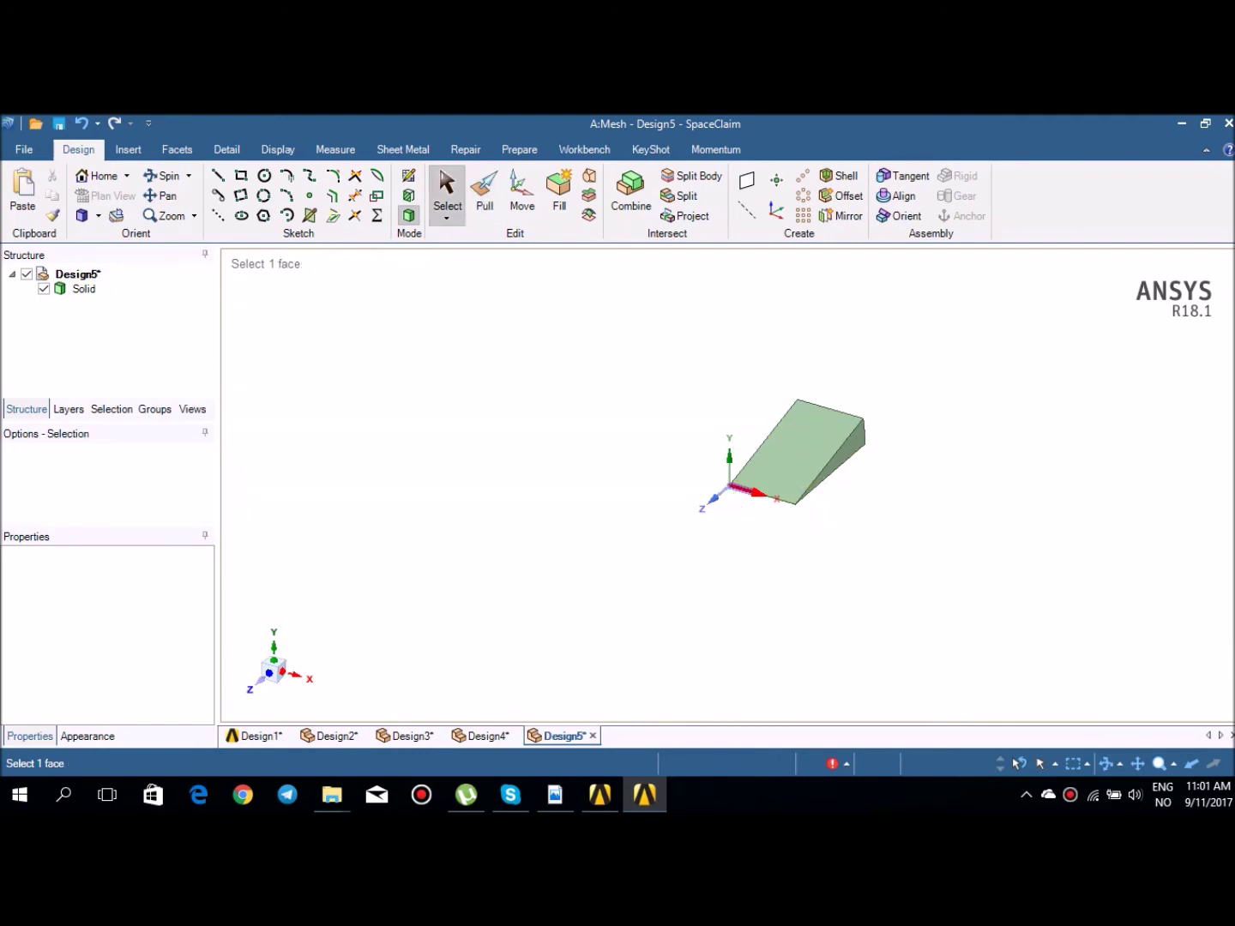
left_click(763, 442)
key("ctrl+z")
key("ctrl+z")
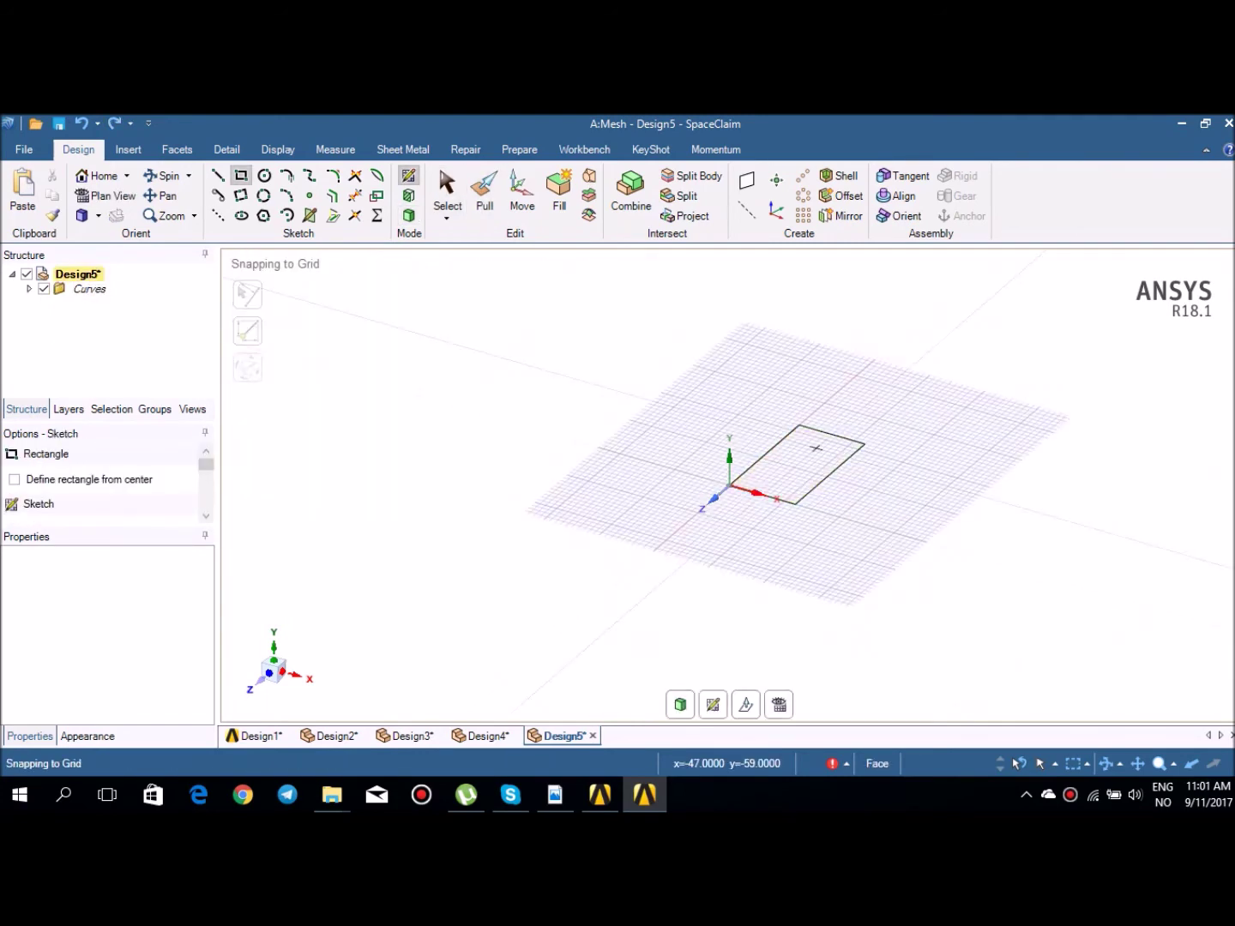
Step: Convert the rectangle sketch at the origin into a surface in 3D mode
key("d")
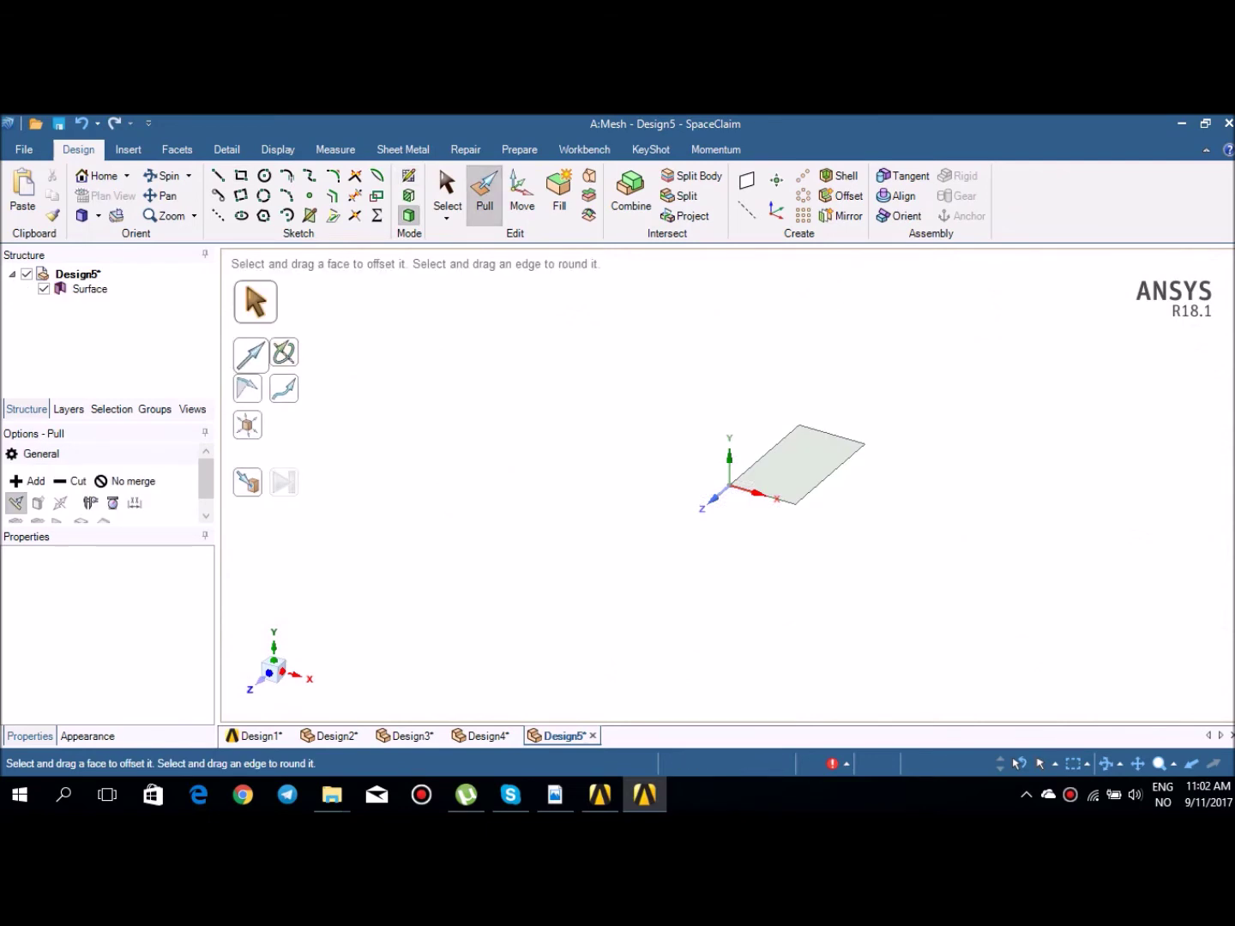
left_click(247, 352)
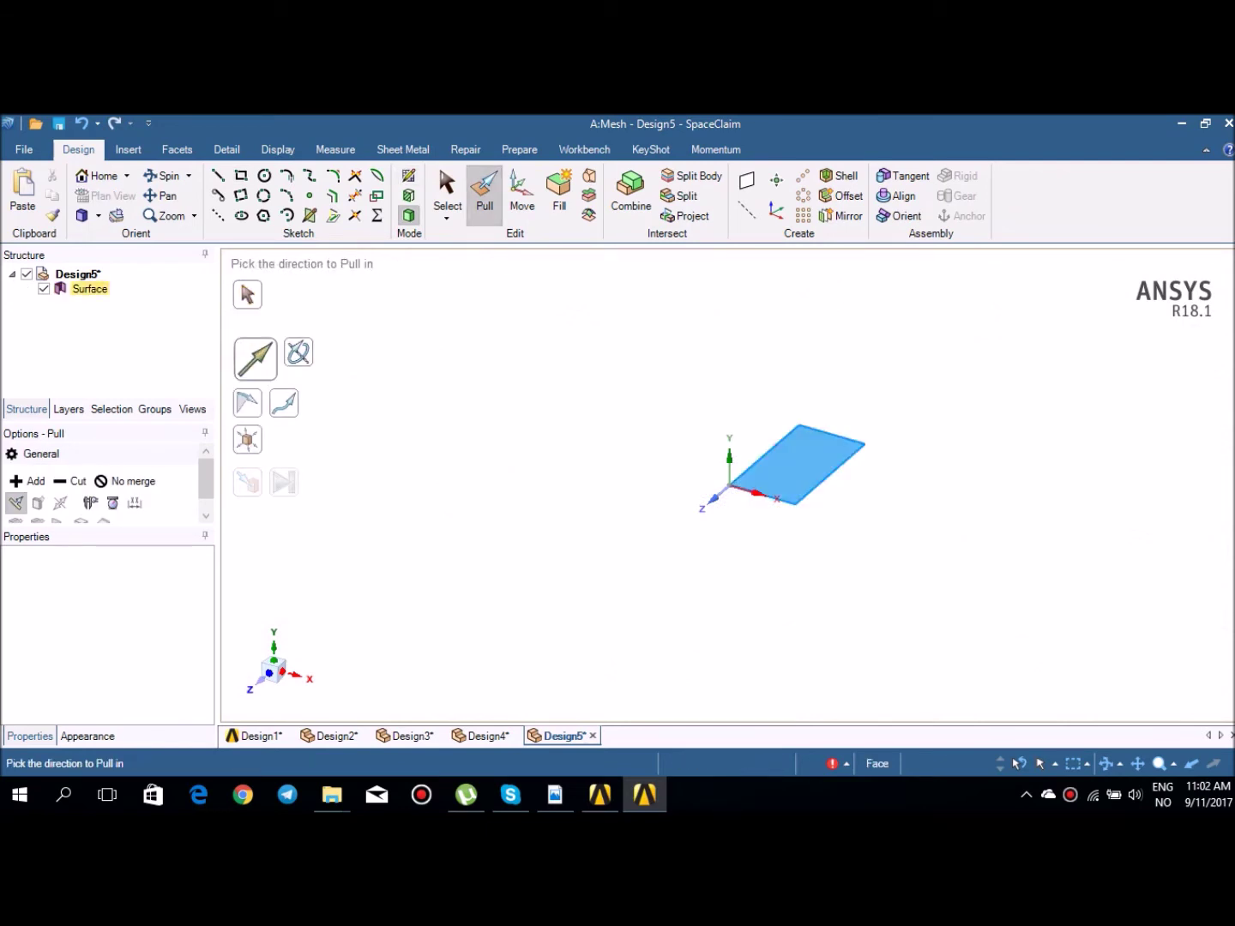
key("Escape")
key("Escape")
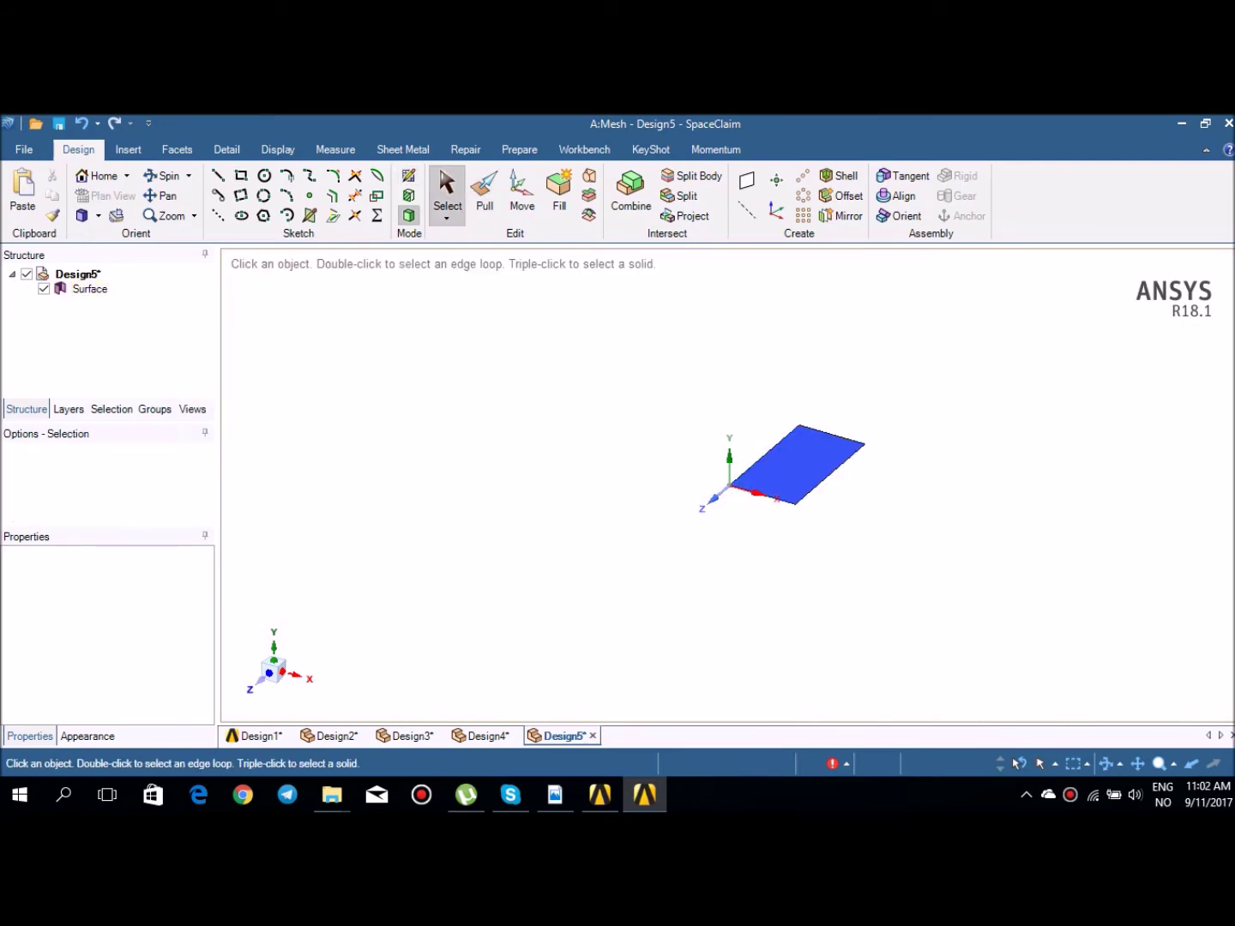
Step: Pull the rectangular surface straight up by about 14.6 mm into a solid block
left_click(89, 289)
left_click(484, 193)
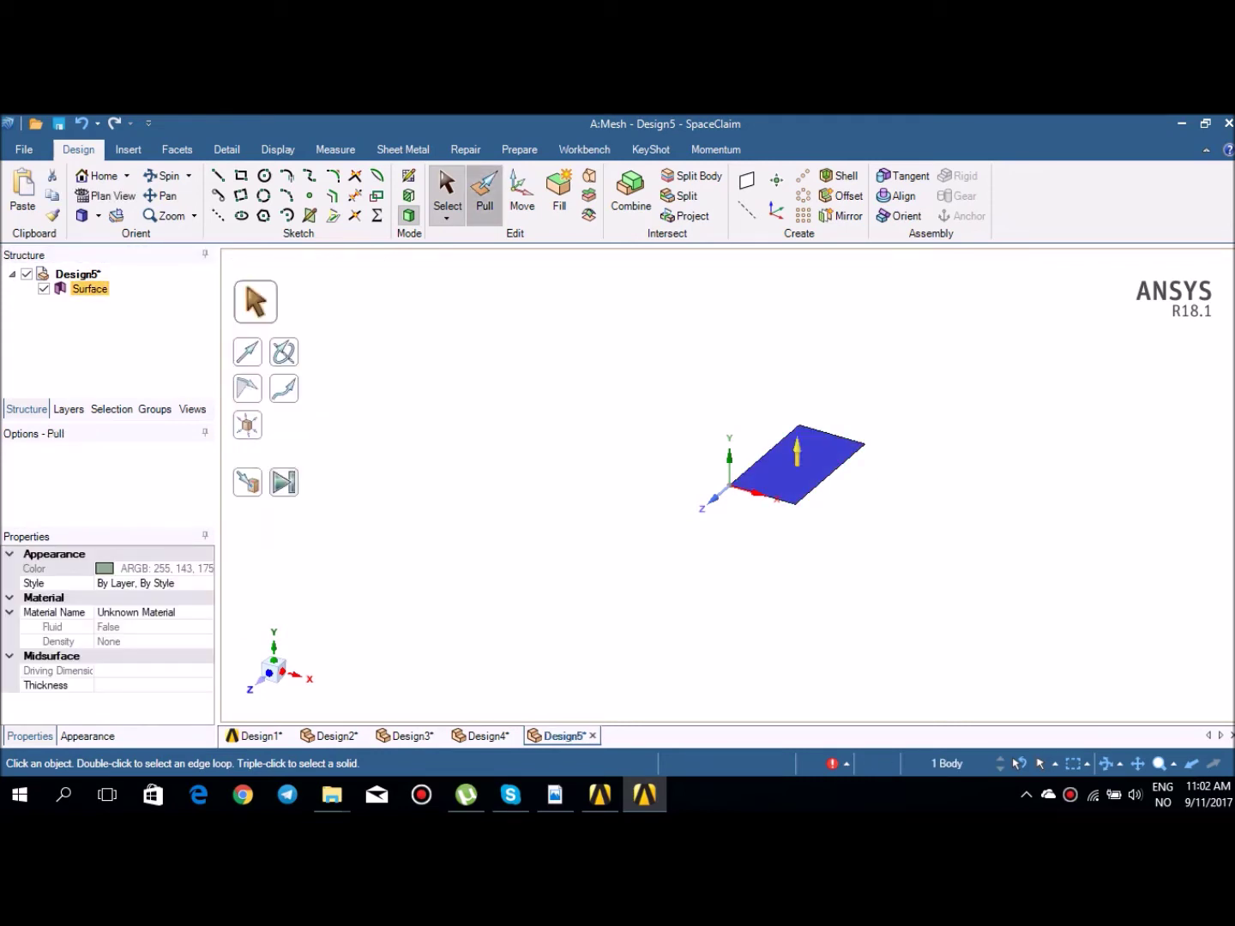
left_click(248, 353)
left_click_drag(795, 457, 787, 375)
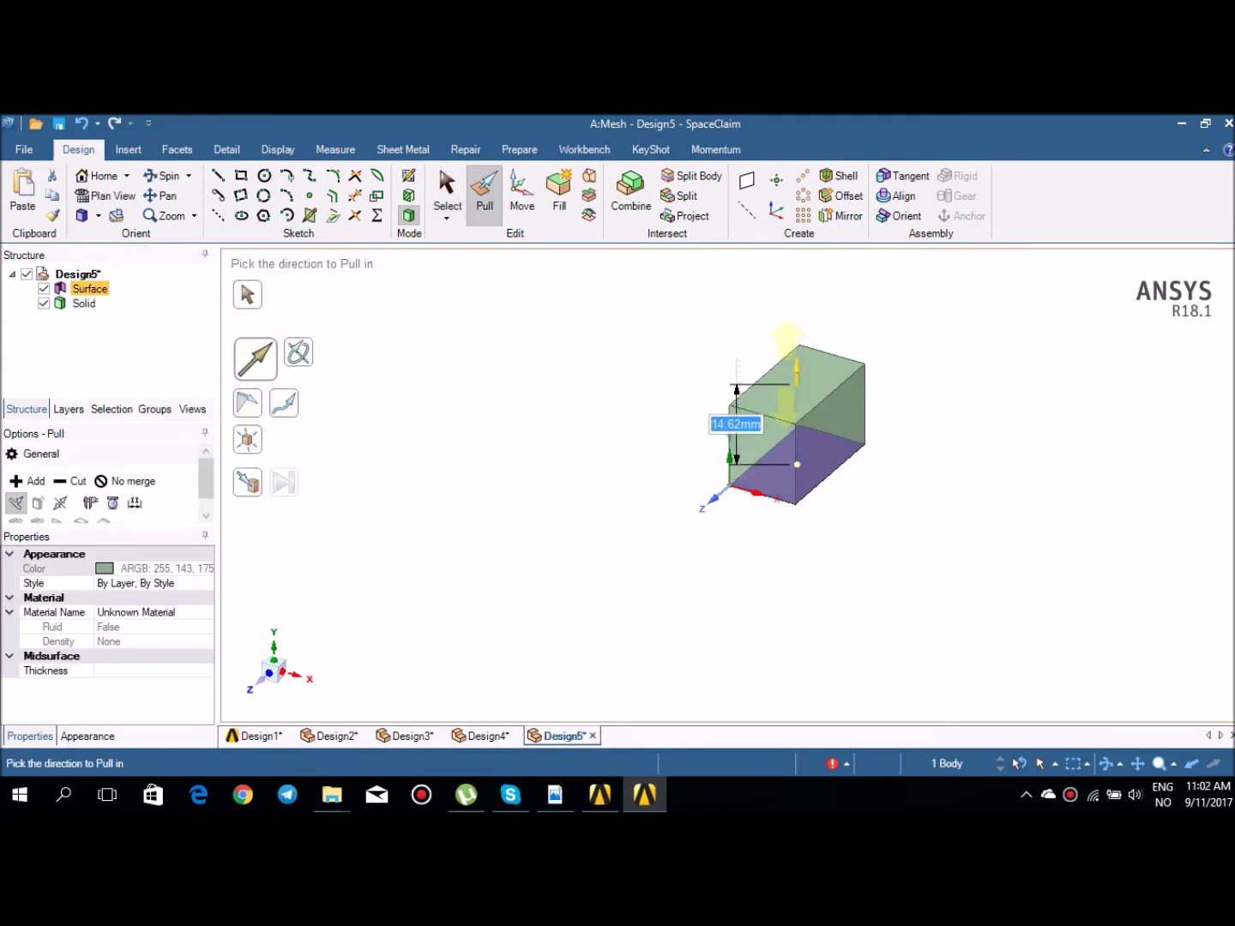
key("s")
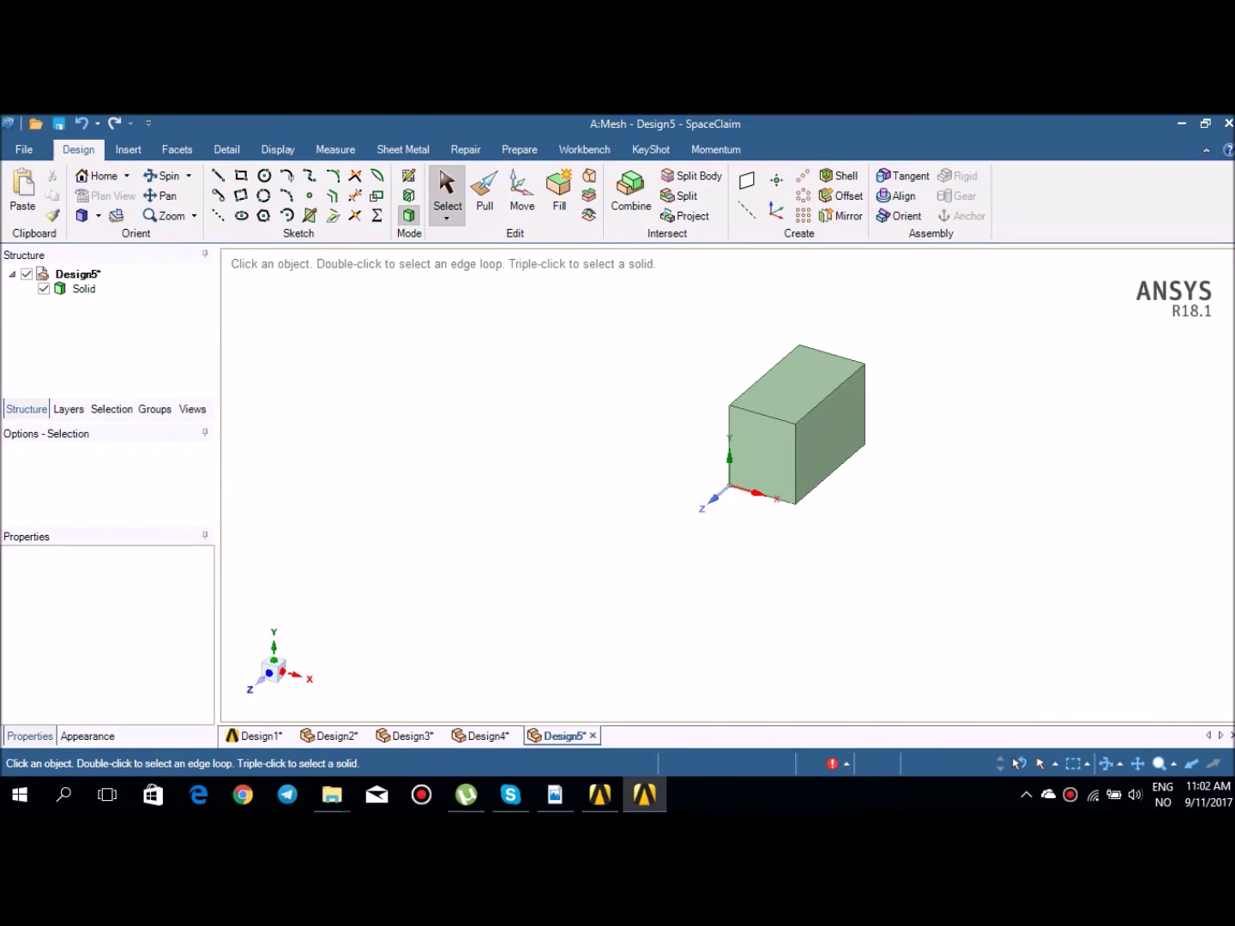
Step: Undo the trial draft on the block's front face
left_click(485, 196)
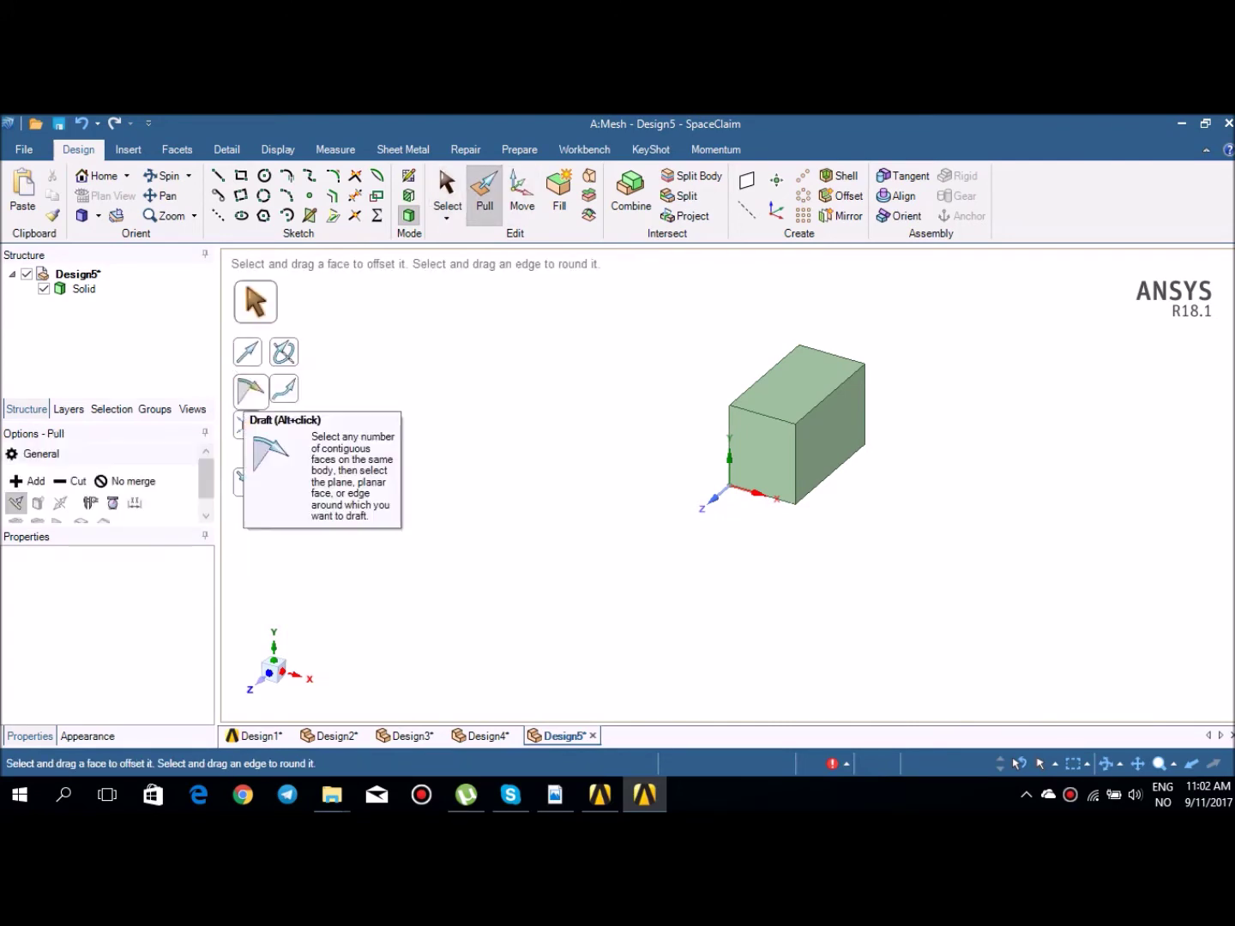
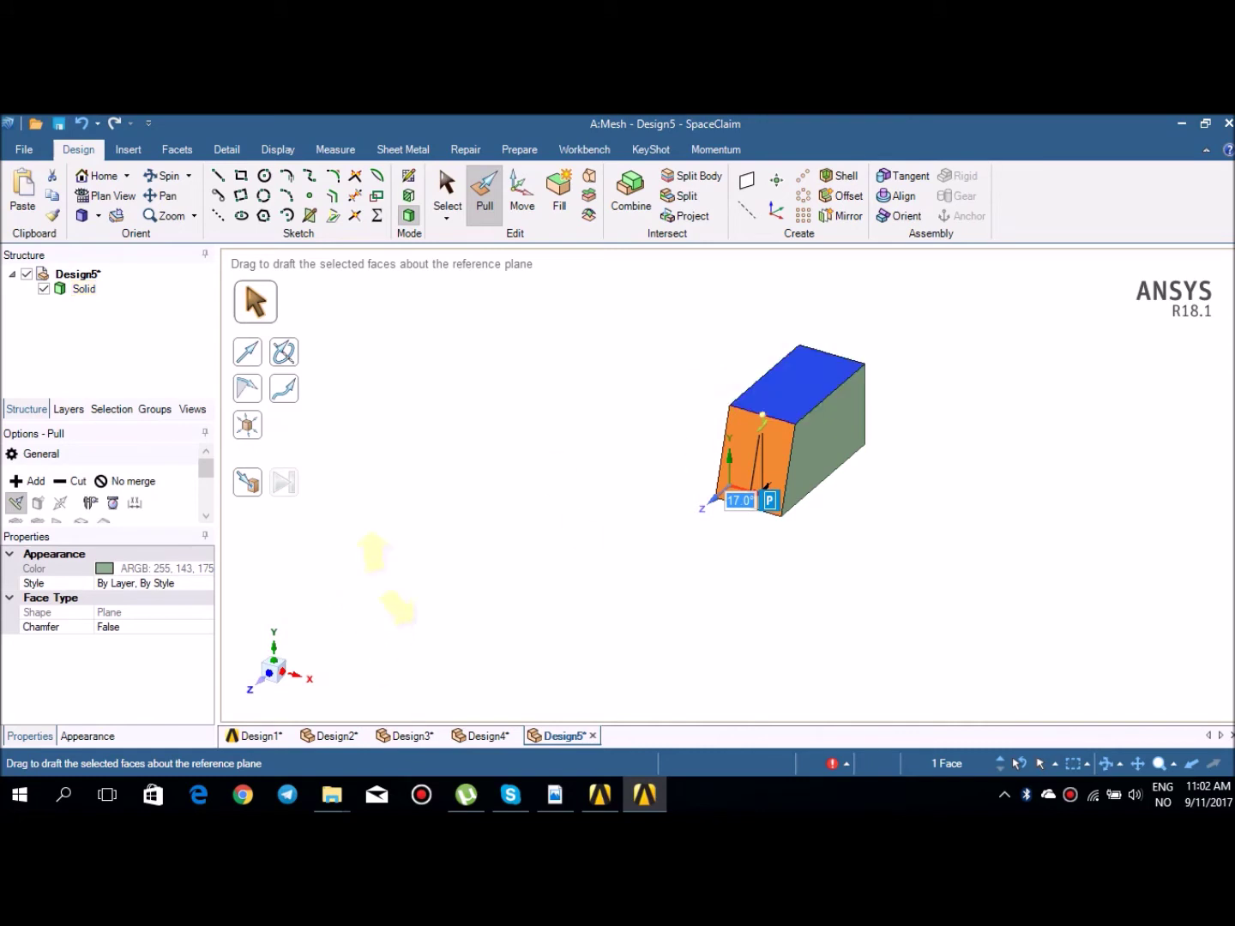
key("Escape")
key("ctrl+z")
key("ctrl+z")
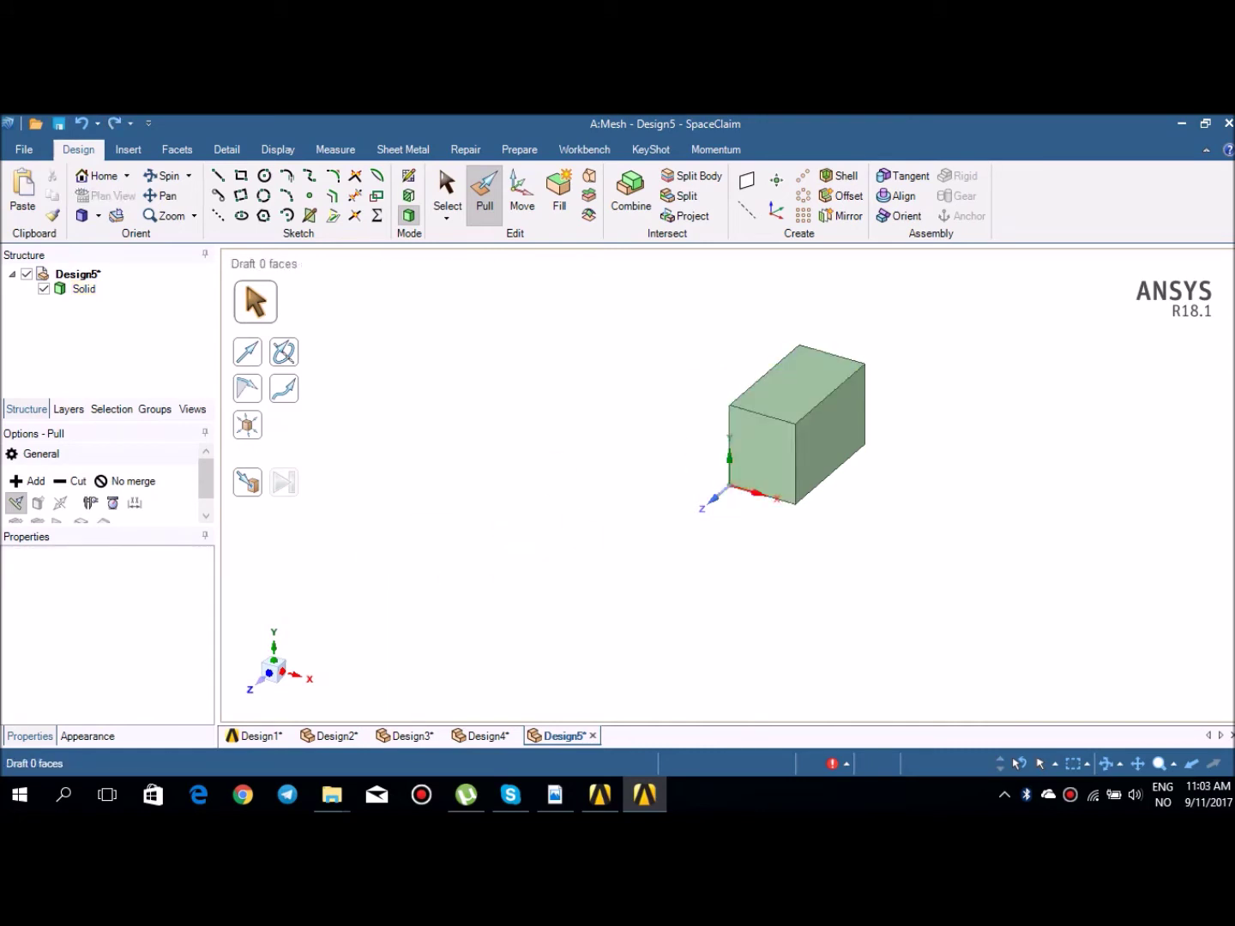
Step: Start a draft on the block with its top face as the reference plane
left_click(447, 188)
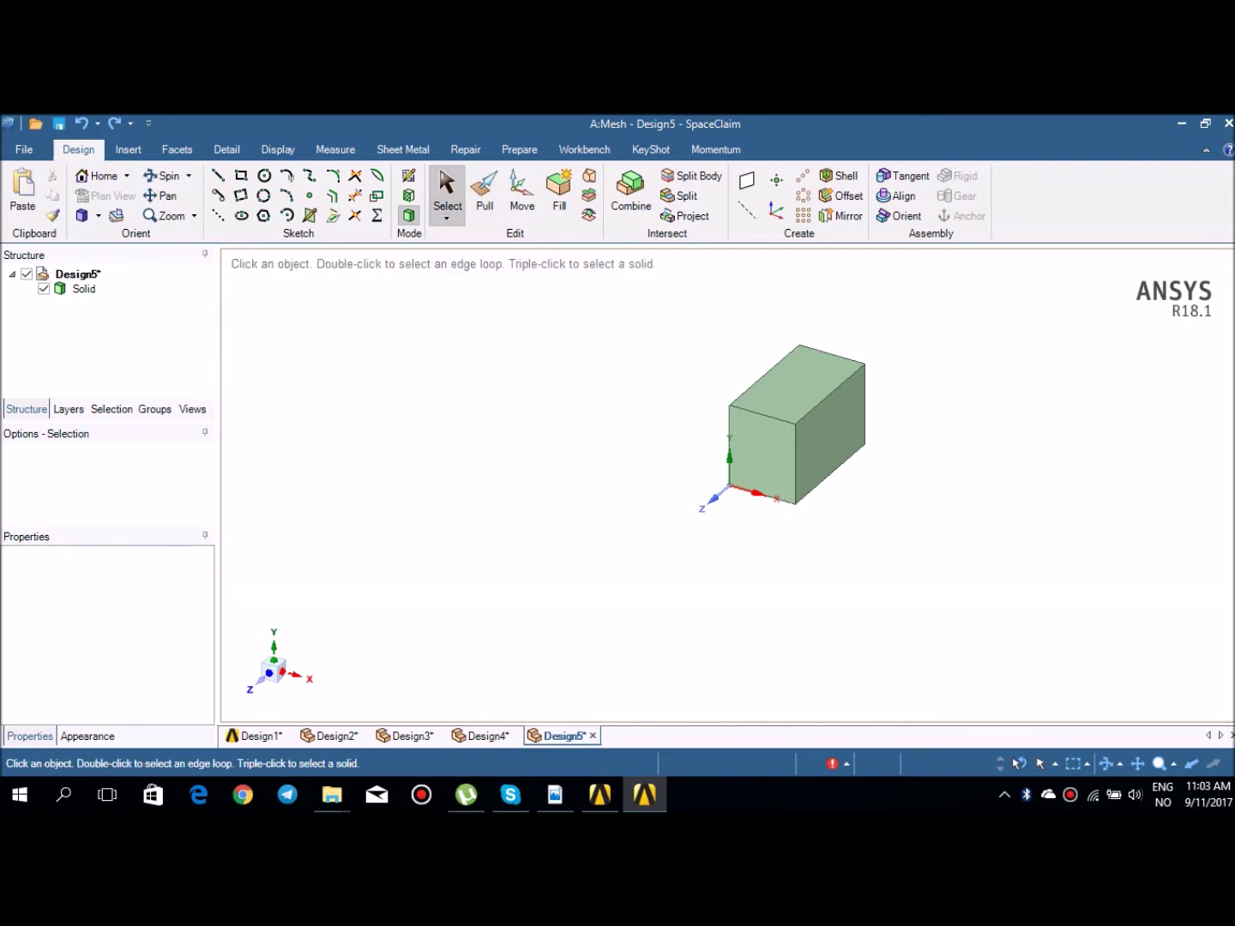
left_click(798, 383)
left_click(484, 193)
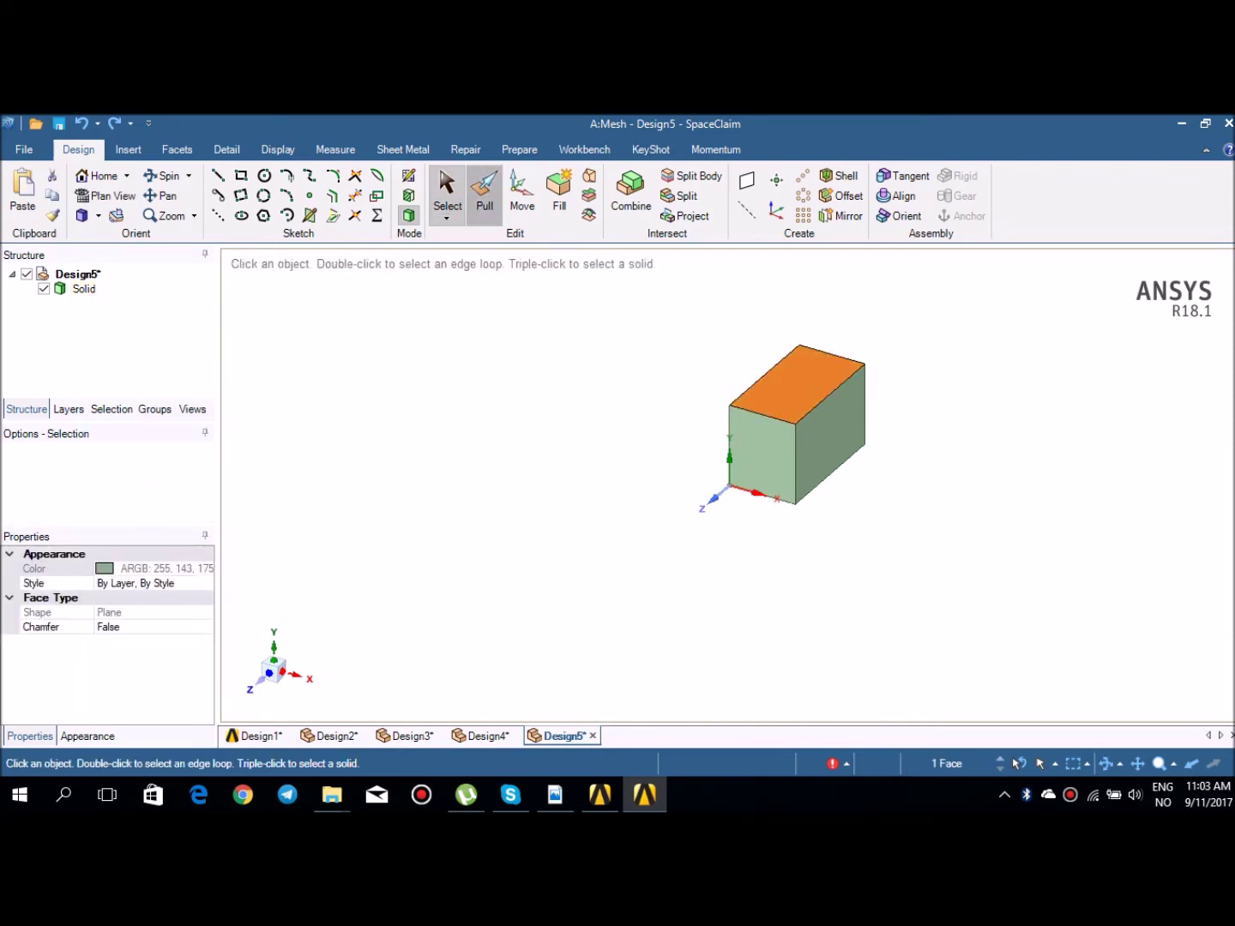
left_click(250, 392)
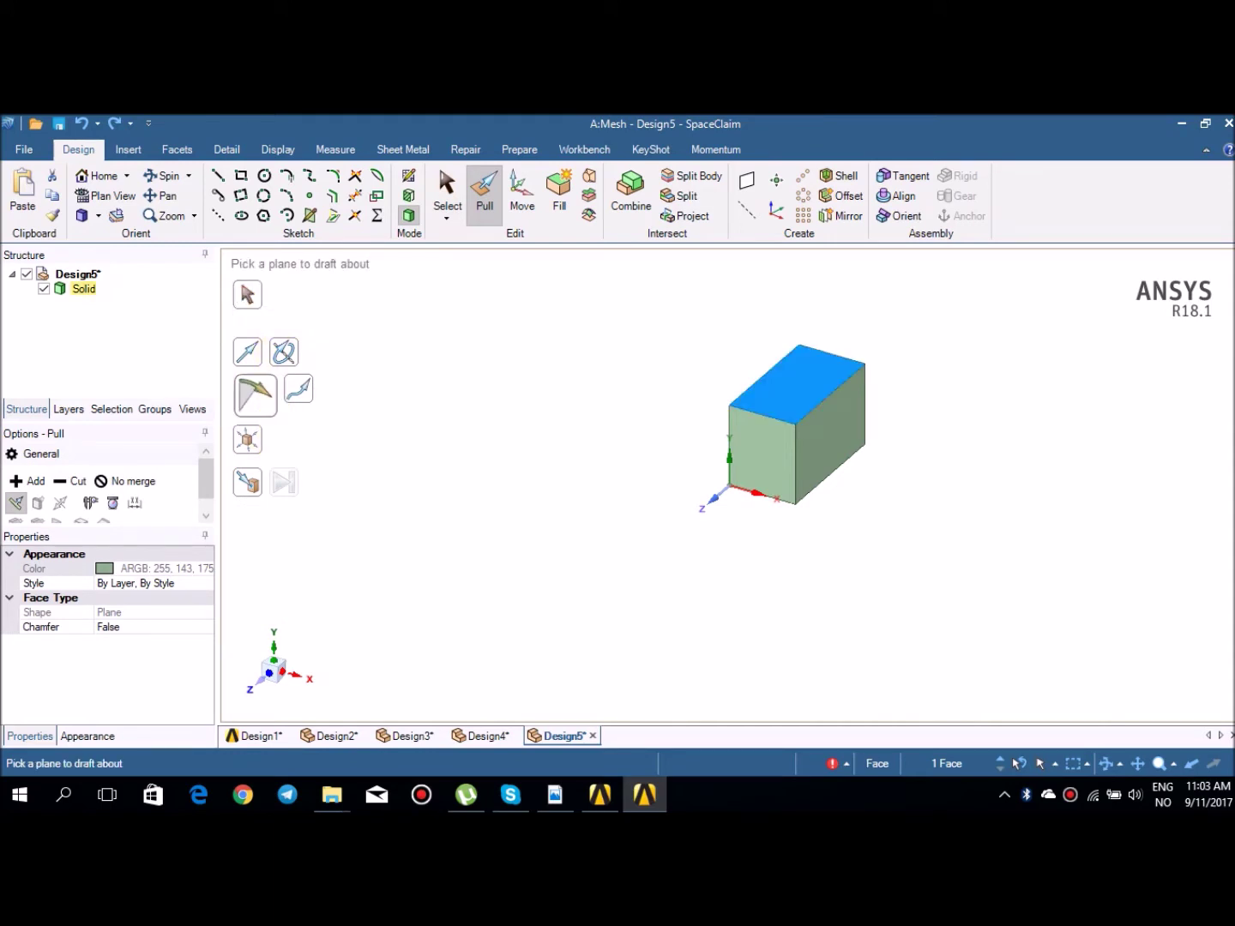
left_click(787, 378)
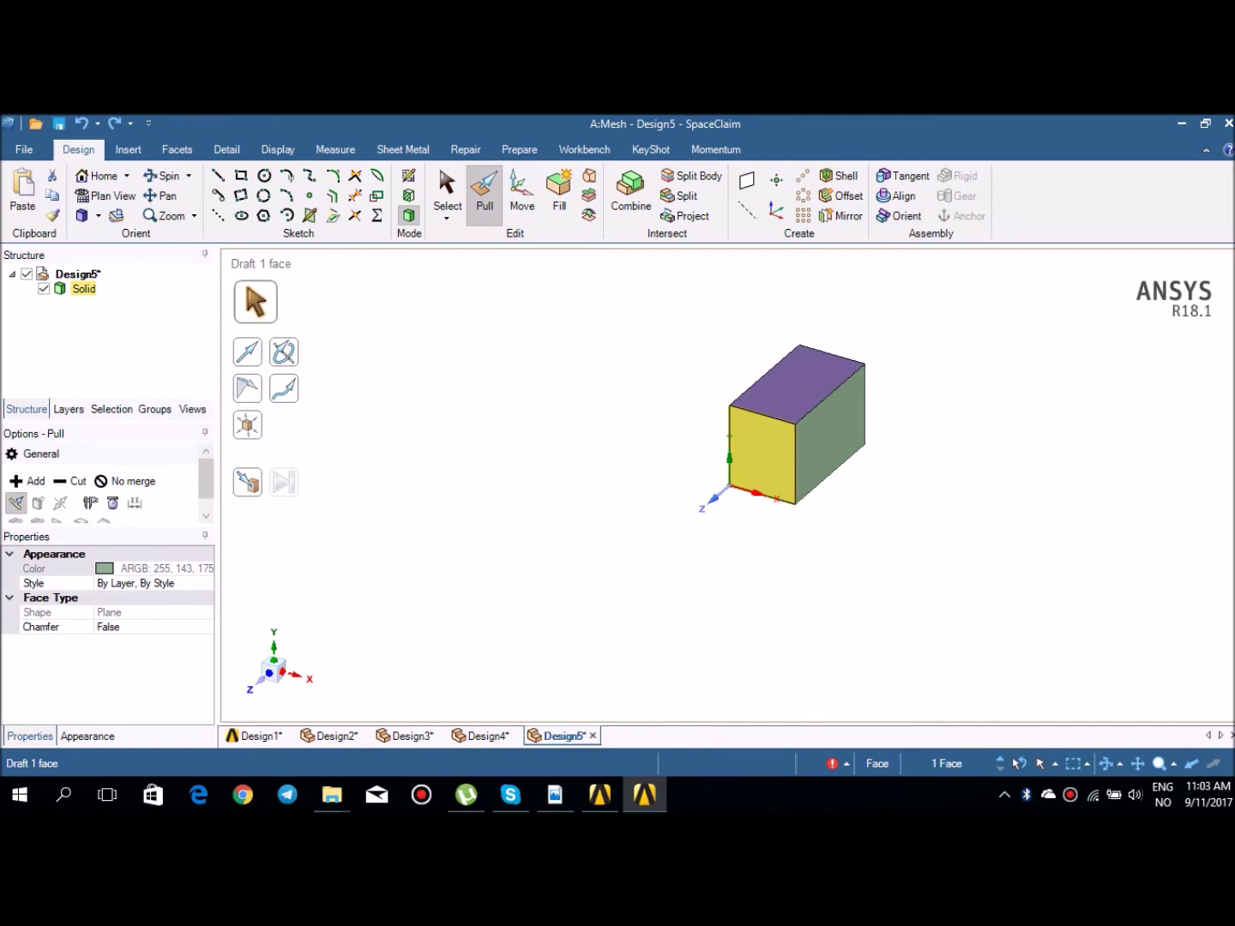
Step: Draft the block's four side faces together about the top face so they flare outward toward the base
left_click(763, 455, "ctrl")
left_click(830, 433, "ctrl")
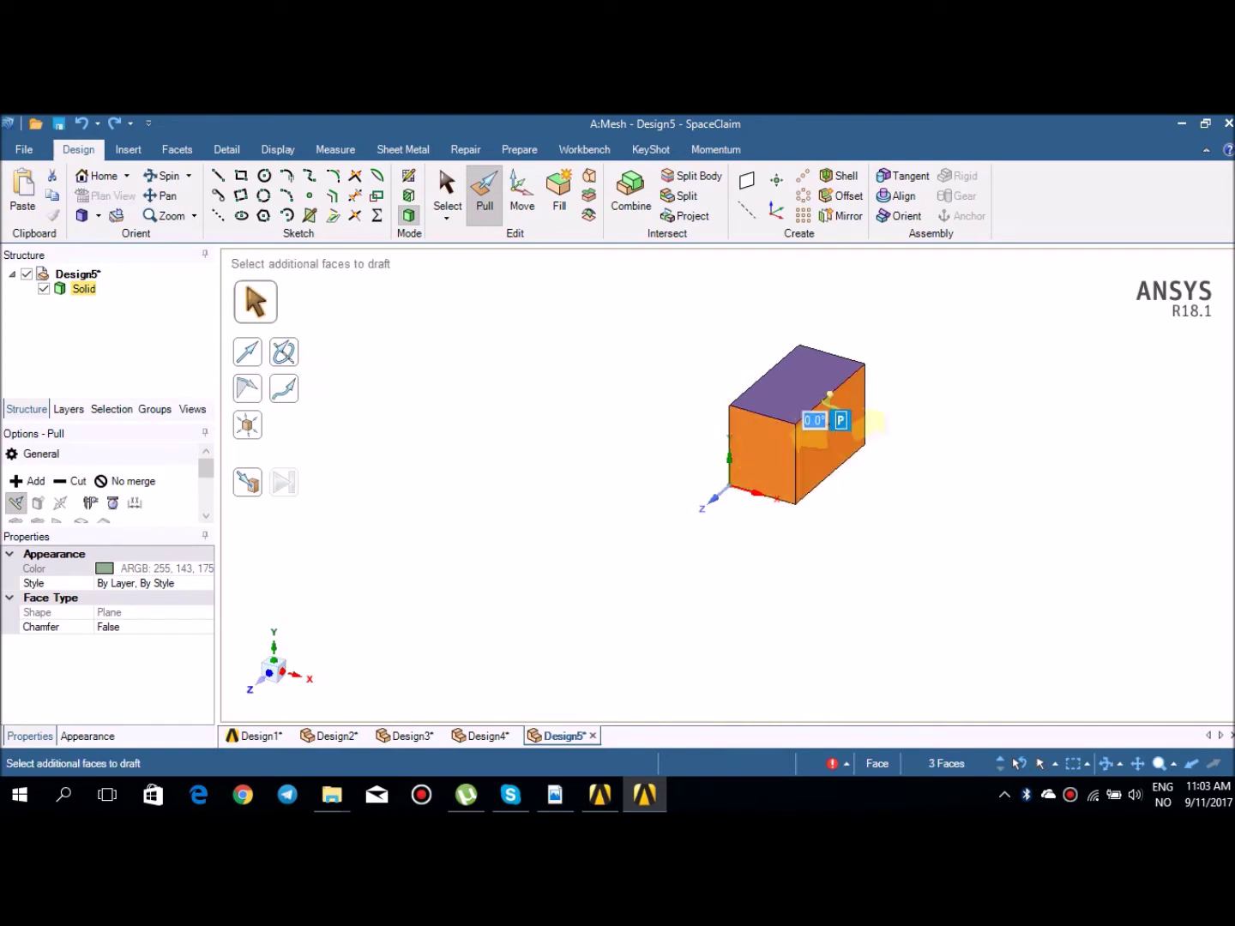
middle_click_drag(836, 429, 730, 506)
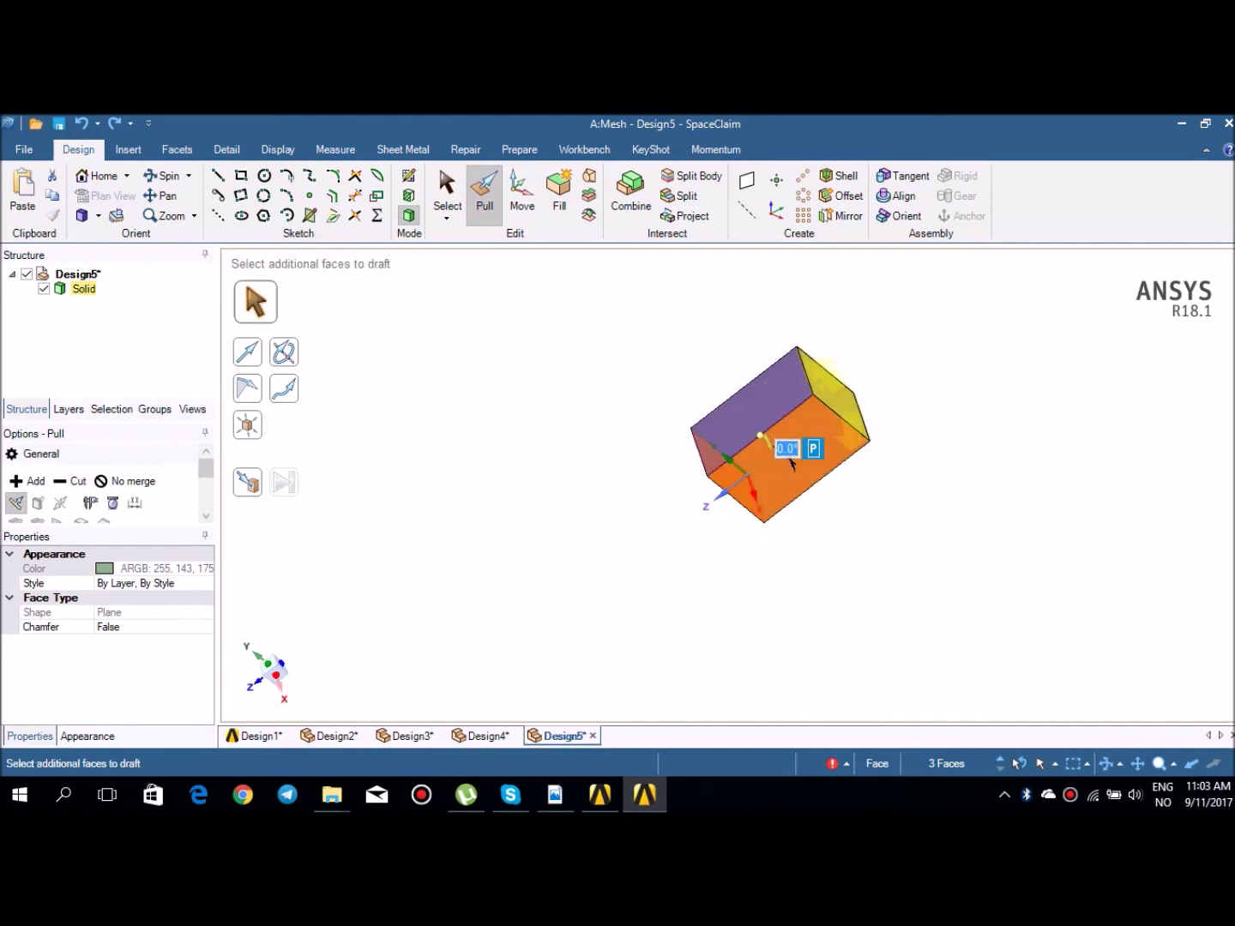
left_click(834, 407, "ctrl")
middle_click_drag(715, 450, 974, 390)
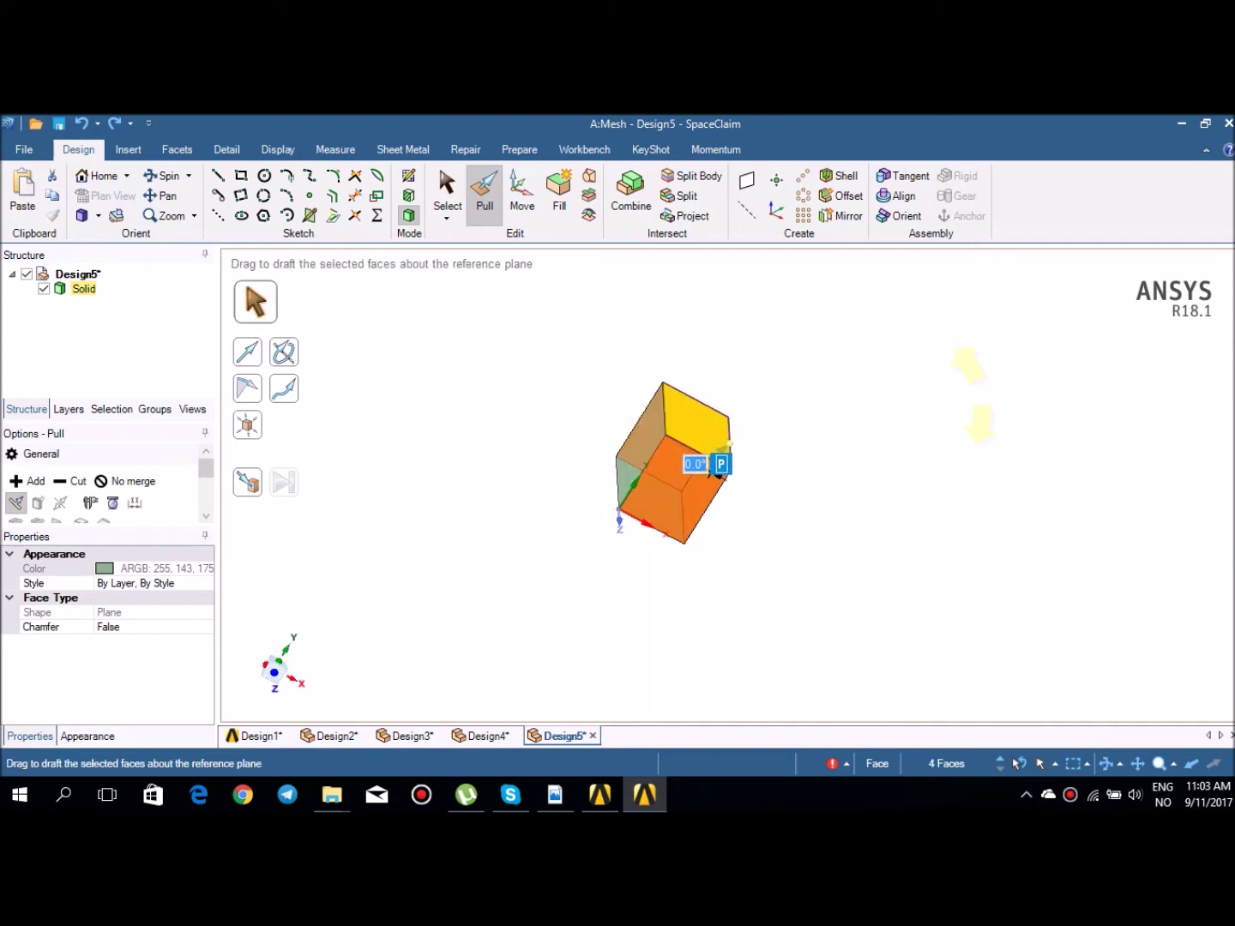
left_click(637, 424, "ctrl")
middle_click_drag(622, 416, 552, 421)
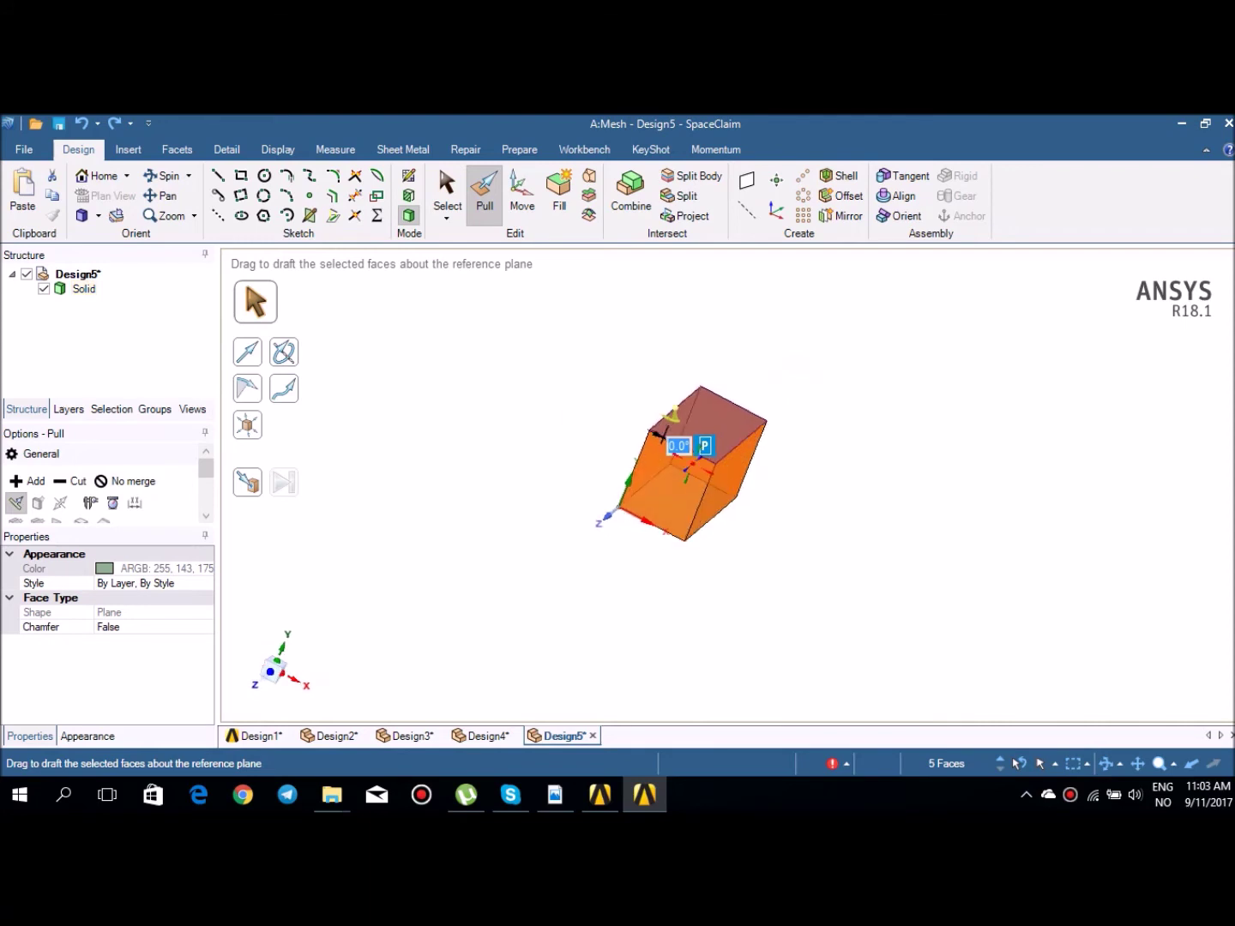
middle_click_drag(661, 434, 586, 359)
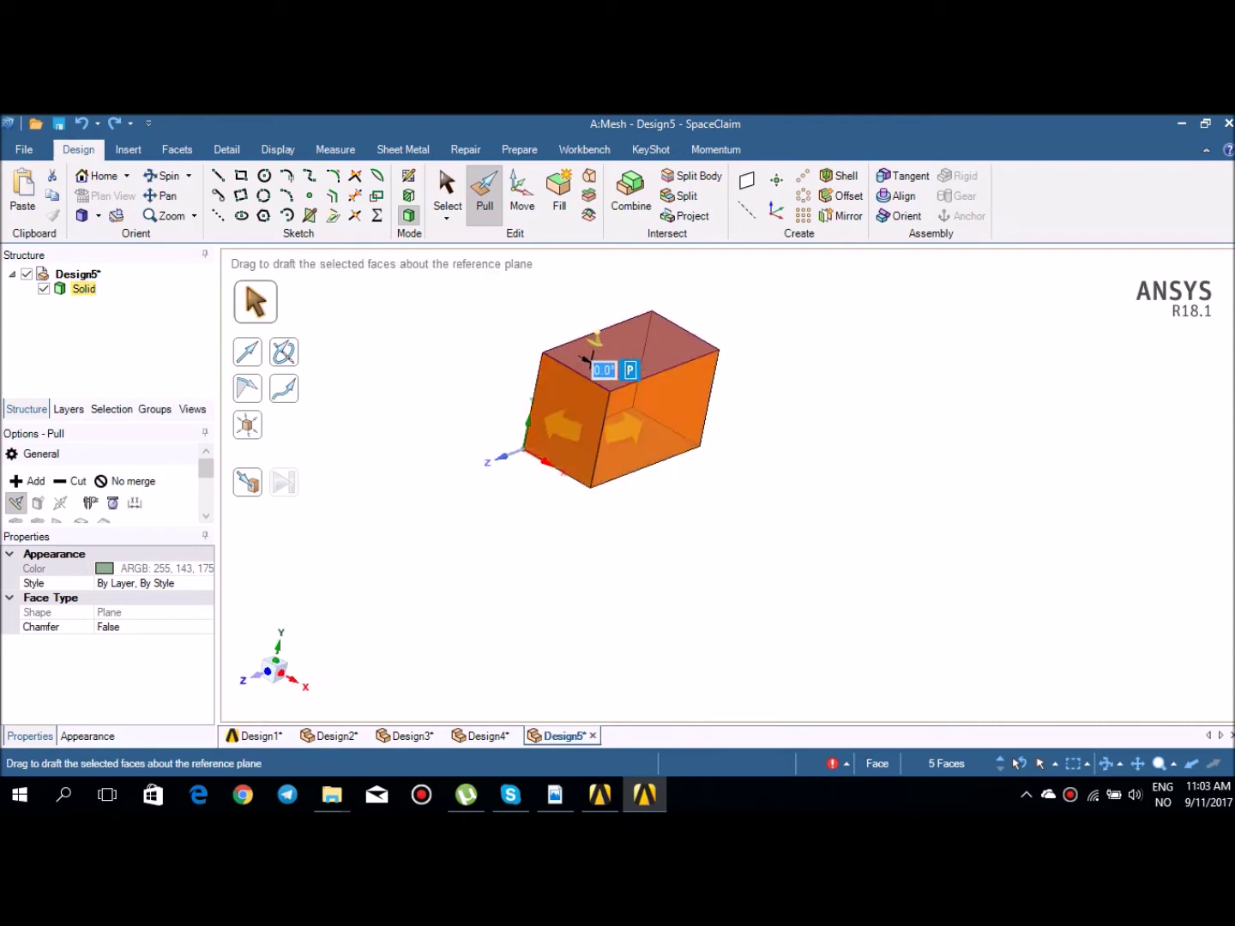
left_click_drag(586, 359, 592, 392)
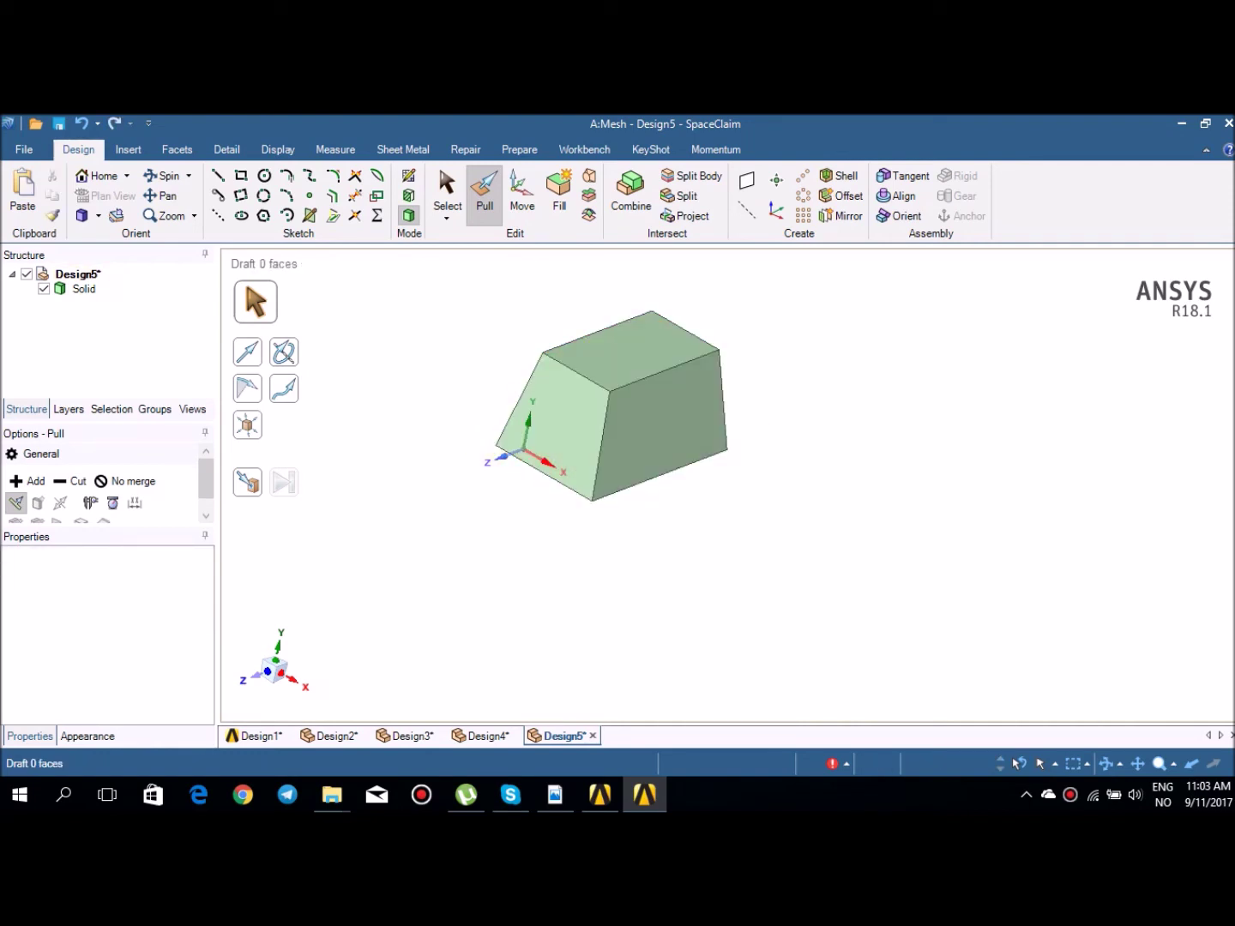
left_click(660, 424)
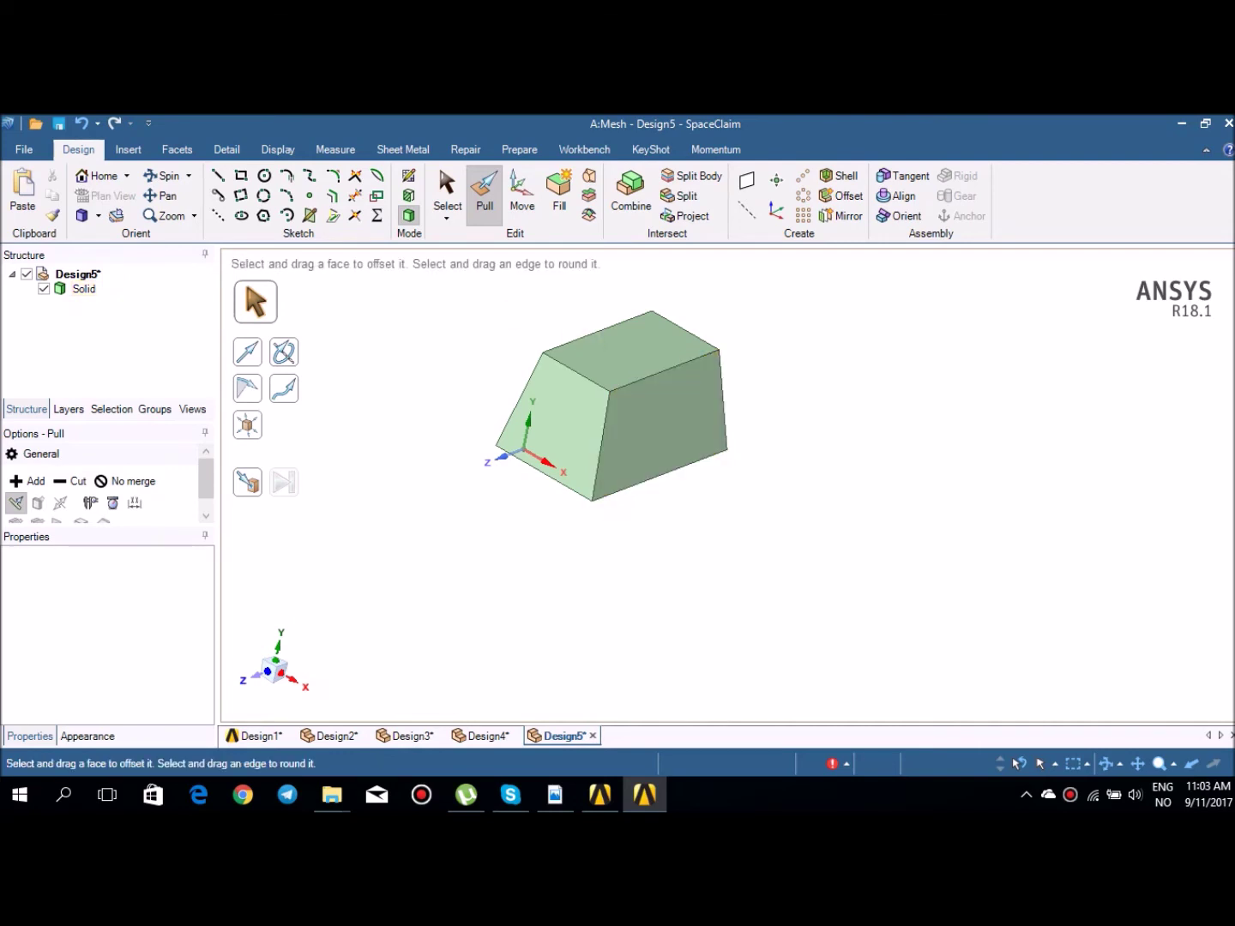
Step: Delete the drafted solid from the Design5 document
left_click(408, 175)
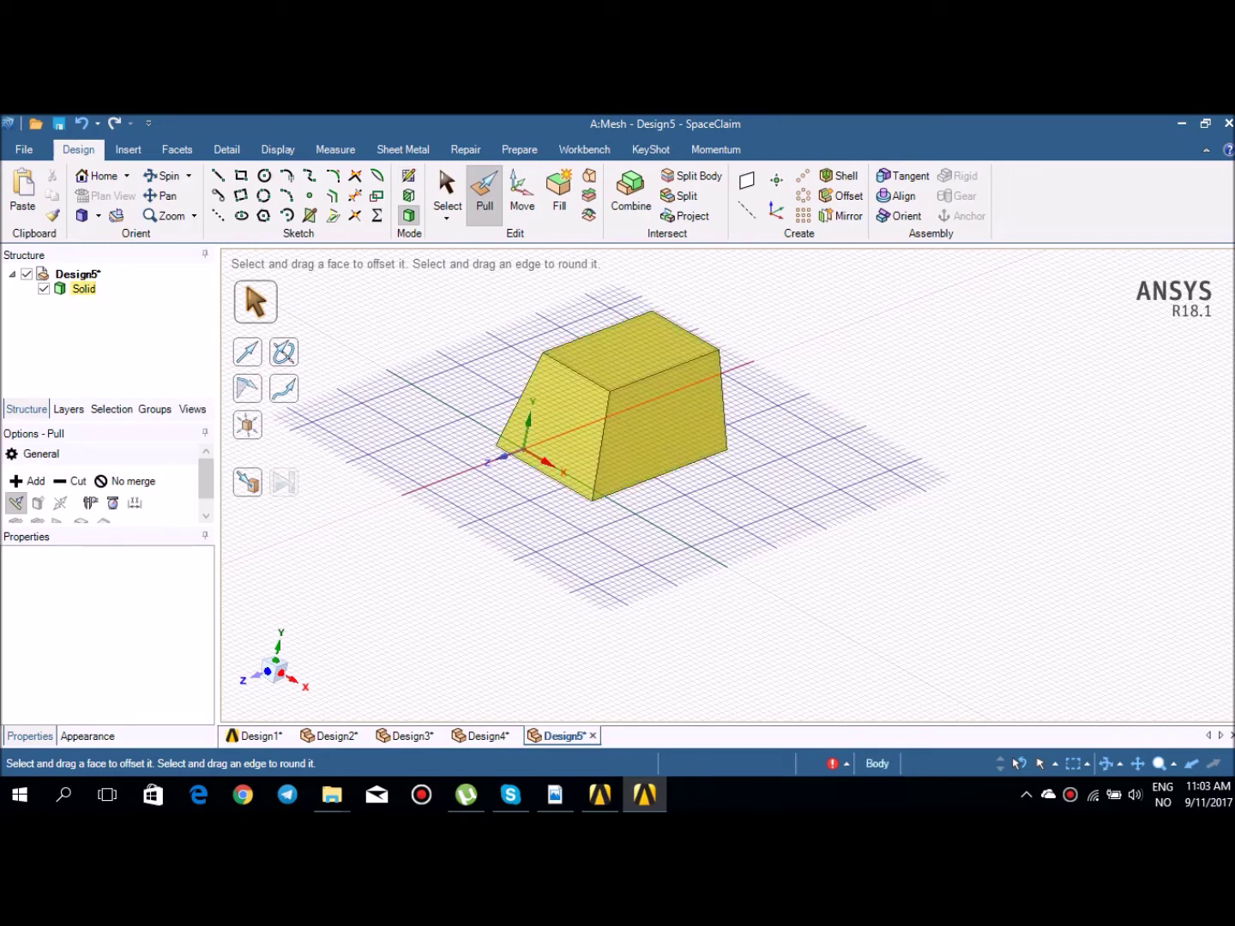
left_click(83, 288)
right_click(89, 290)
left_click(134, 366)
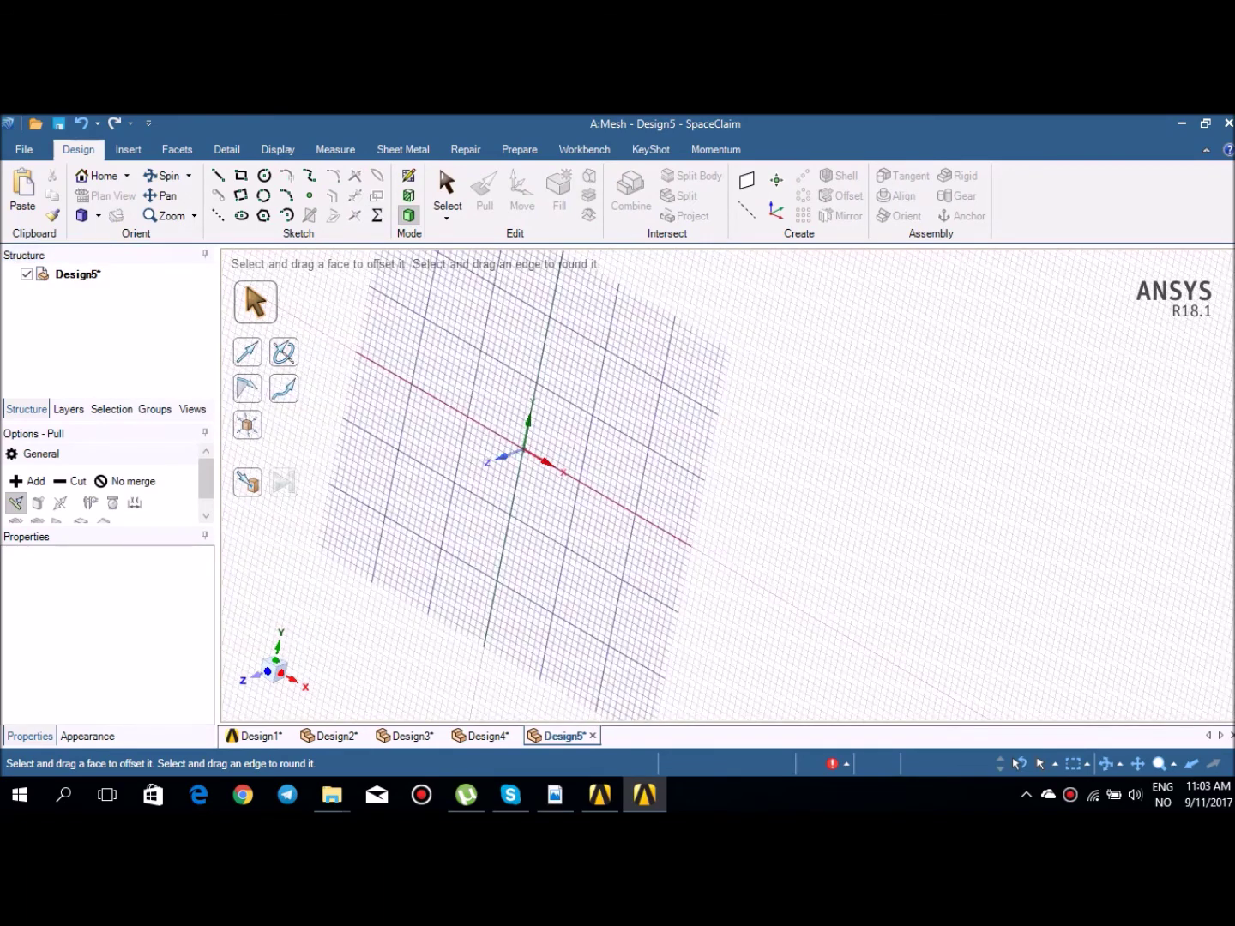
Step: Sketch a rectangle about 12 mm wide and 19 mm high on the vertical XY grid with one corner at the origin
left_click(408, 175)
left_click(241, 175)
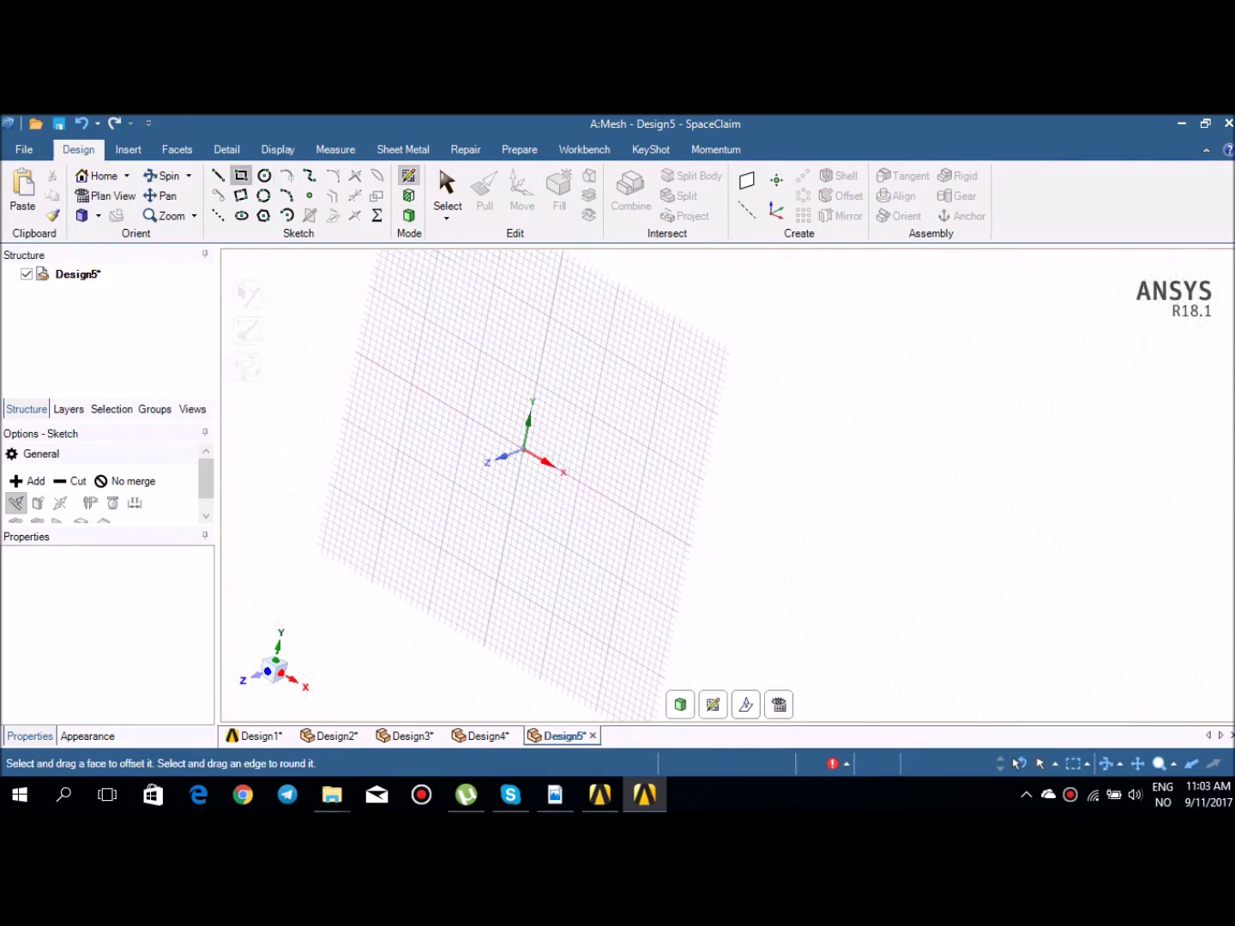
left_click(523, 449)
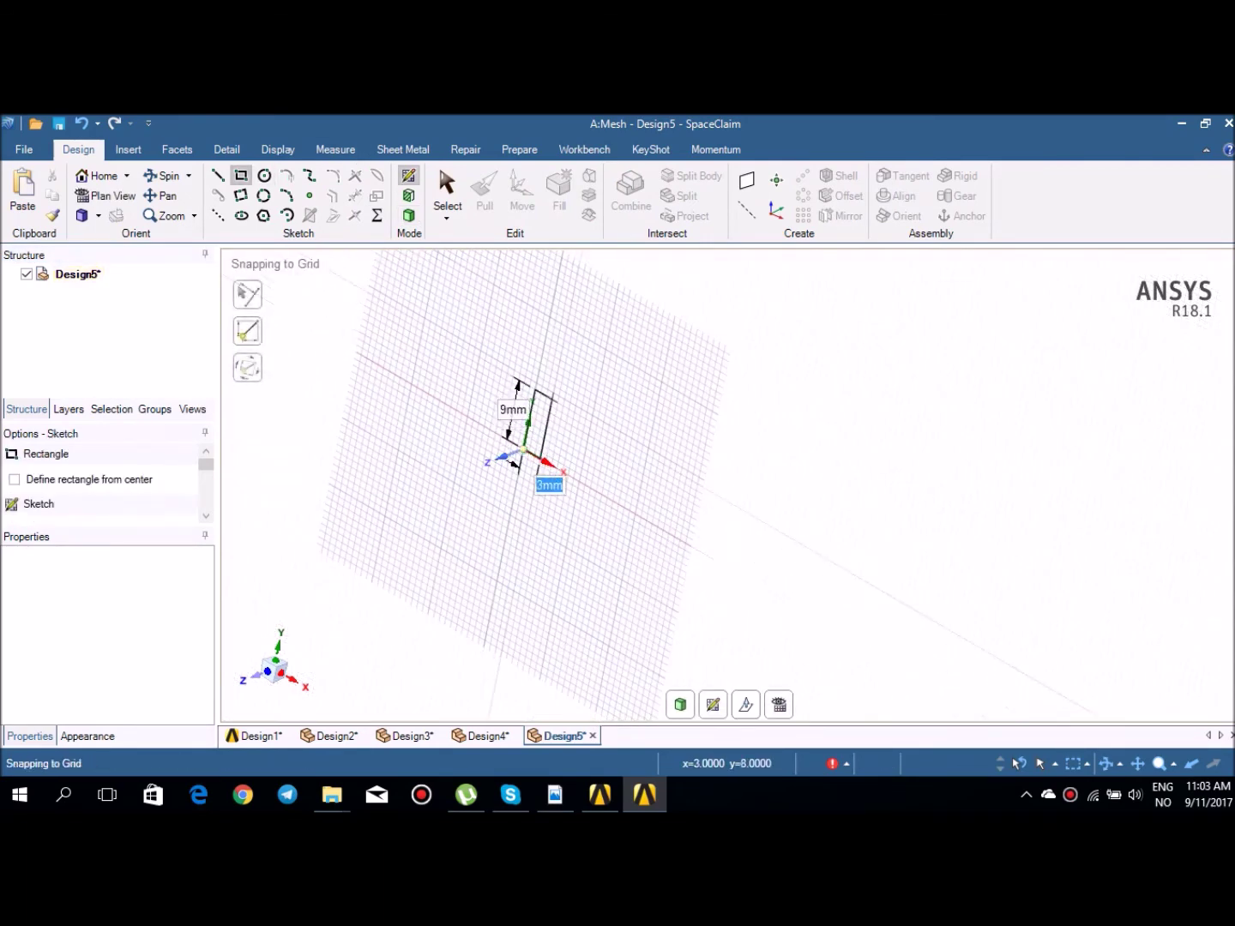
left_click(591, 487)
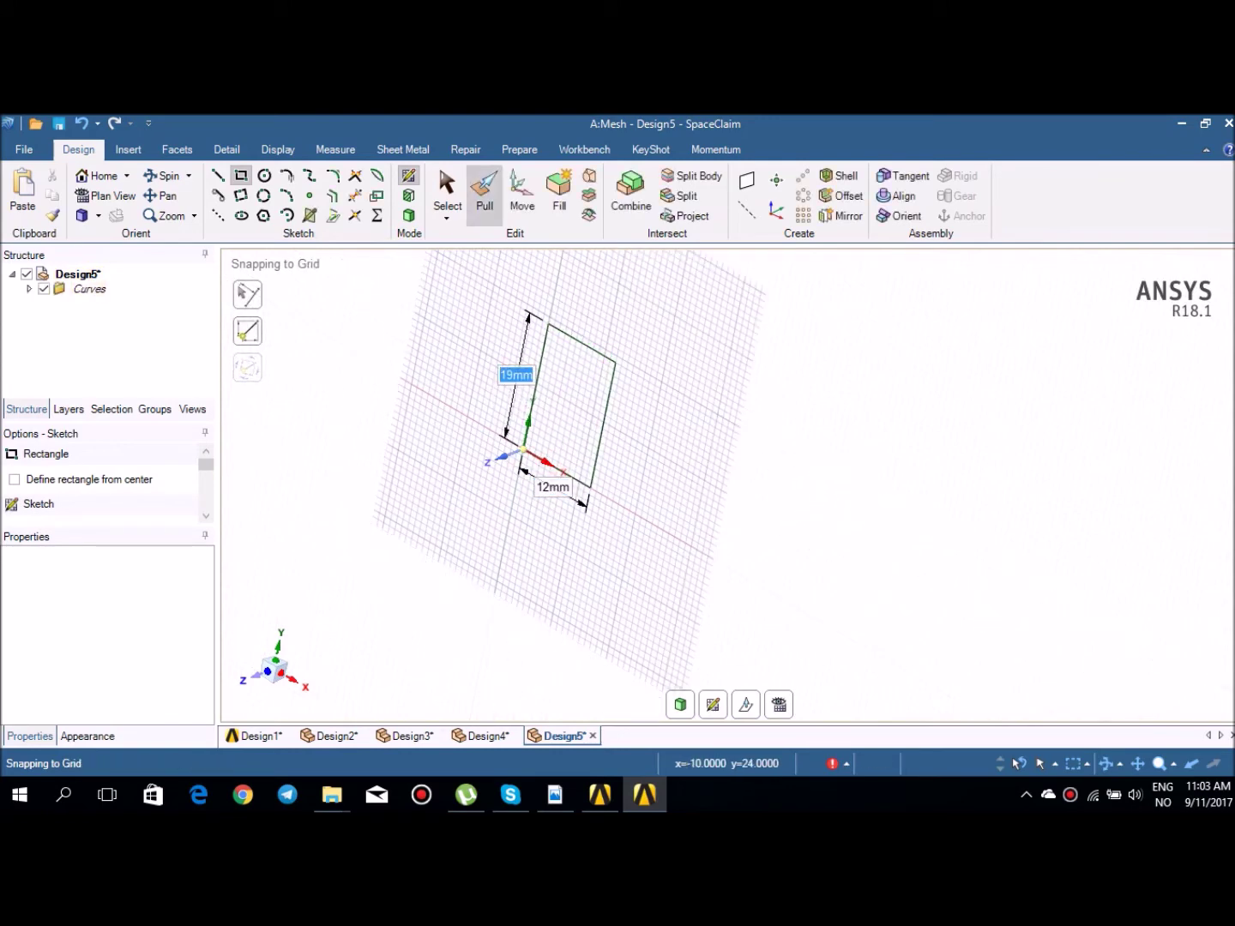
Step: Turn the sketched rectangle into a surface and pull it along the positive Z direction into a solid block
left_click(485, 196)
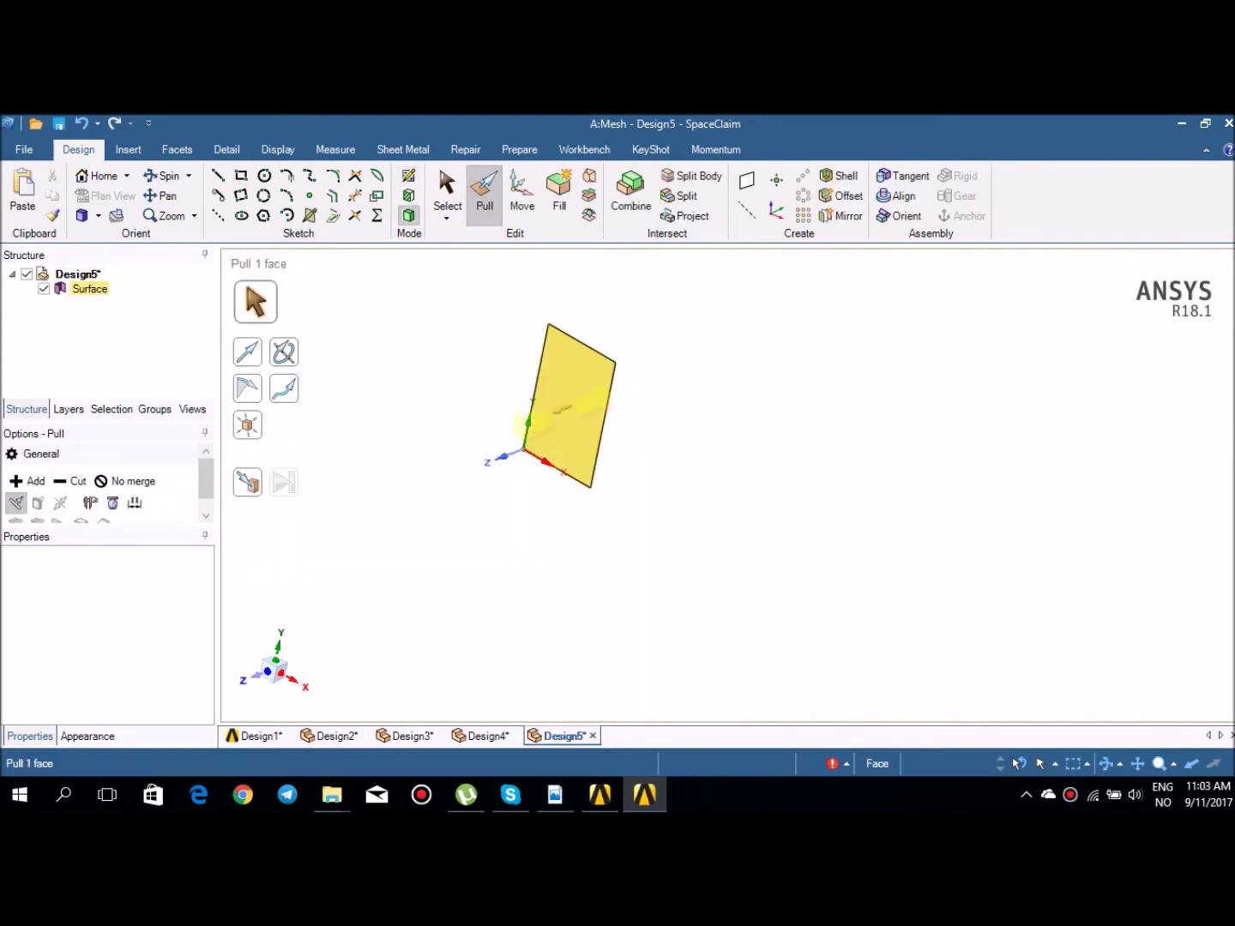
left_click(561, 410)
left_click_drag(581, 408, 521, 431)
left_click(652, 422)
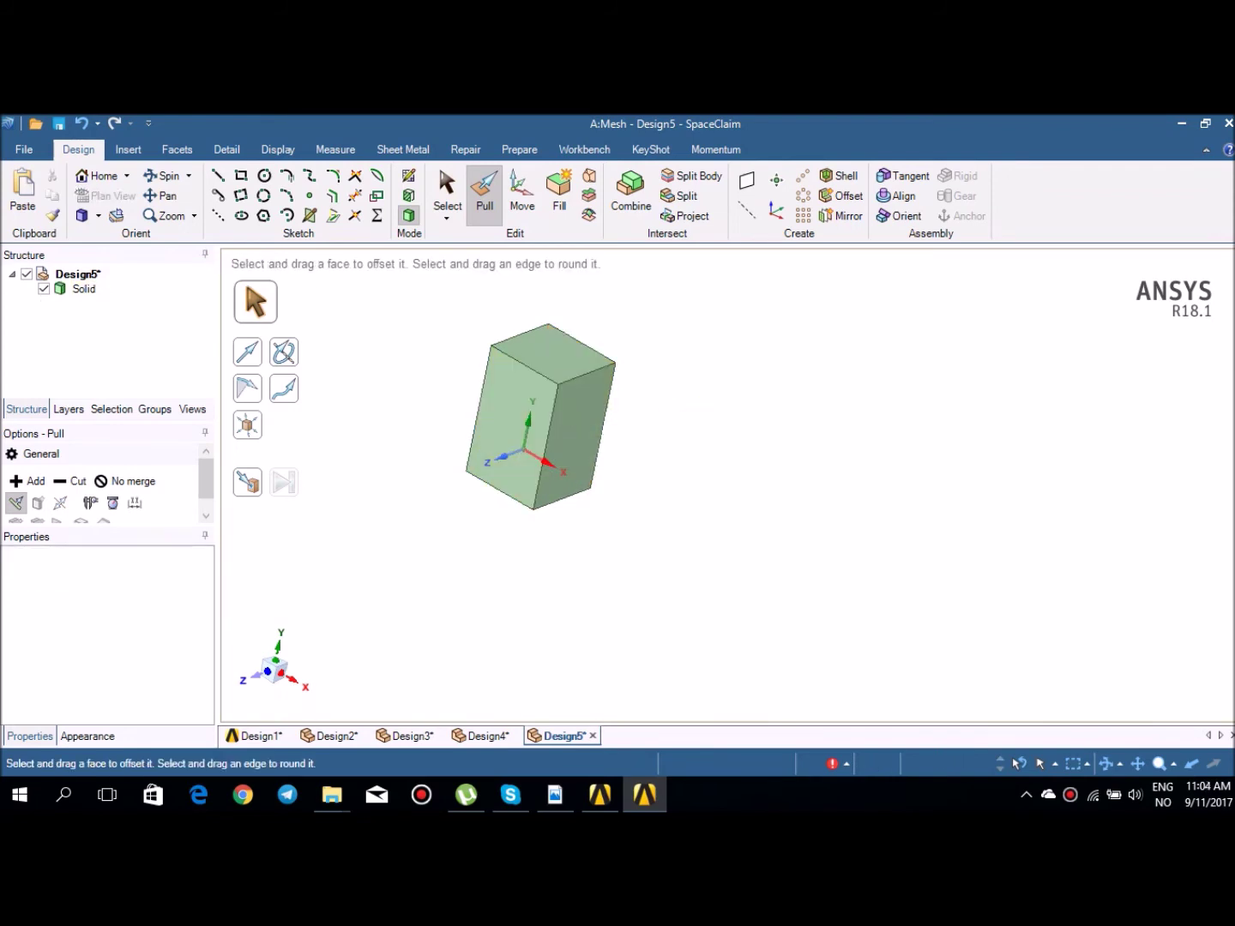
Step: Round the top front edge of the new block with the Pull tool, working in the home view
left_click(573, 457)
scroll(573, 458, "up", 1)
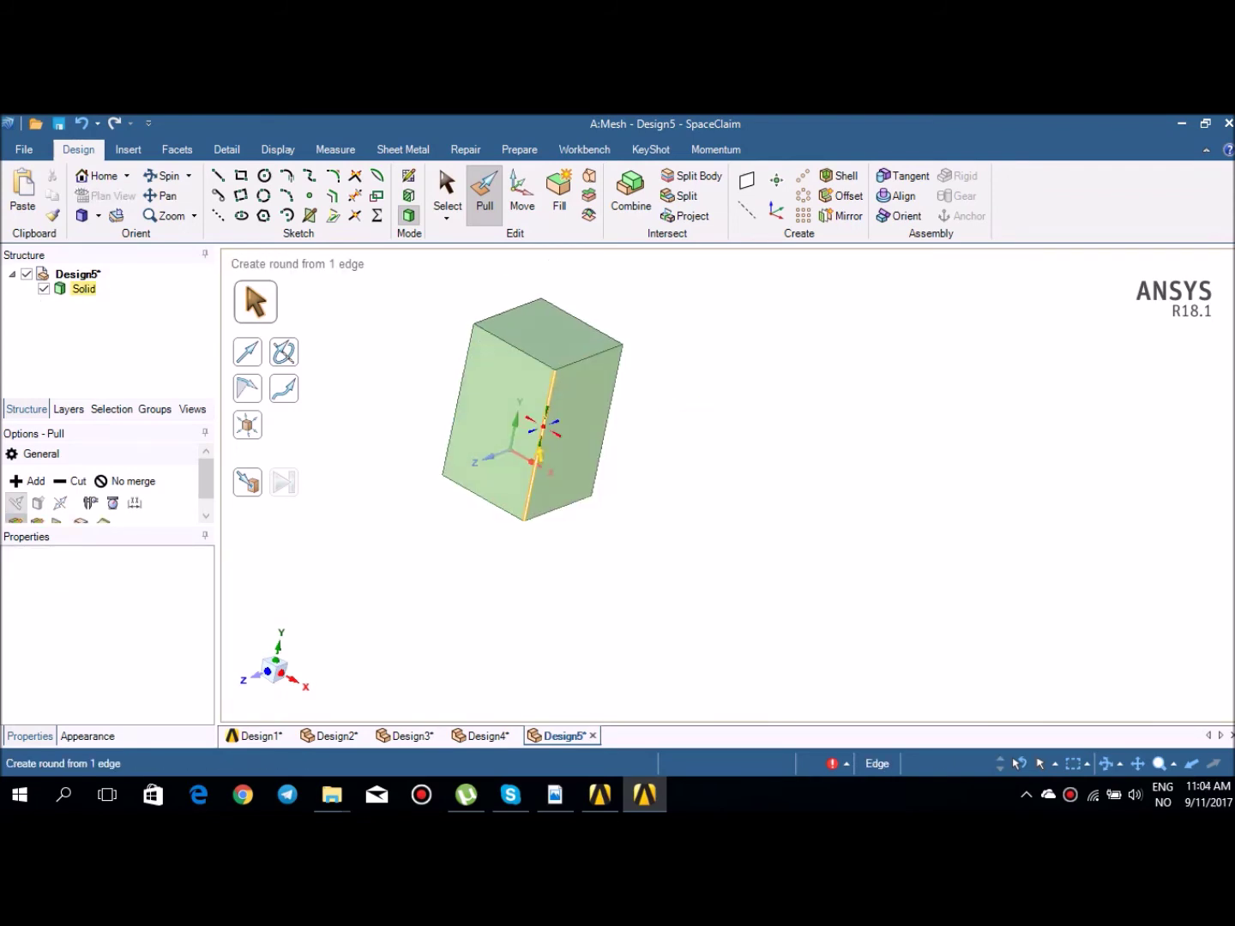
left_click(97, 176)
left_click(678, 523)
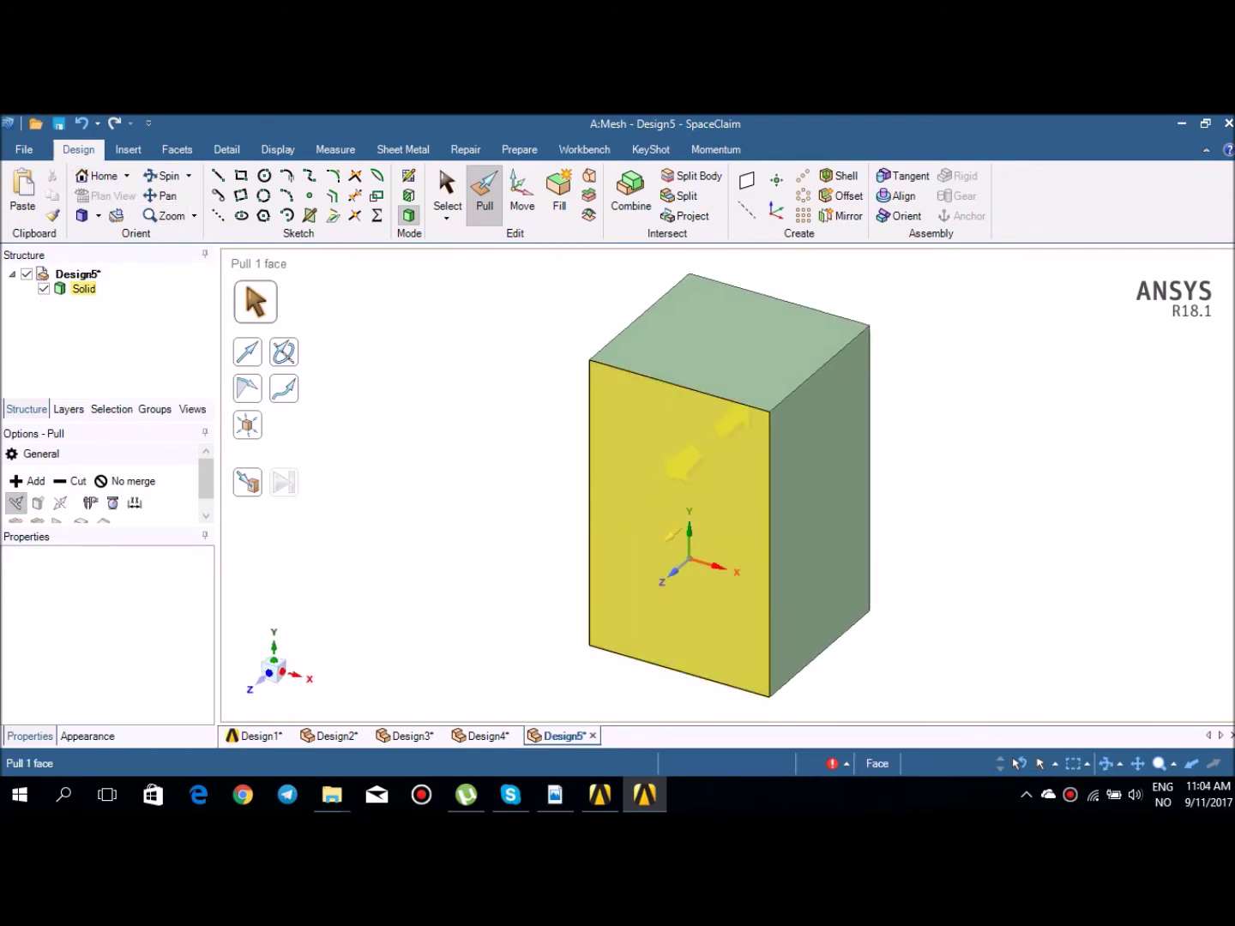
key("Escape")
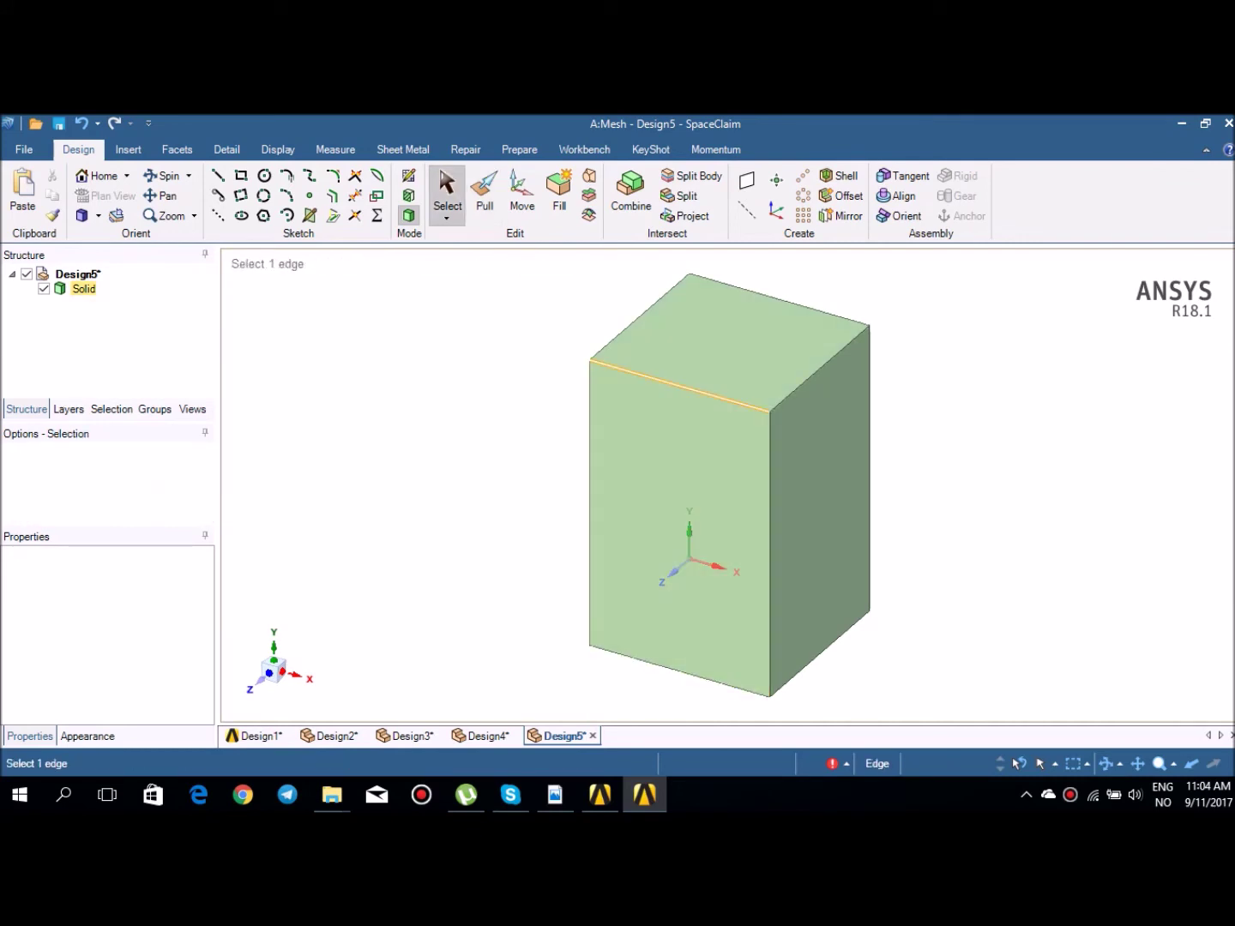
key("Escape")
key("p")
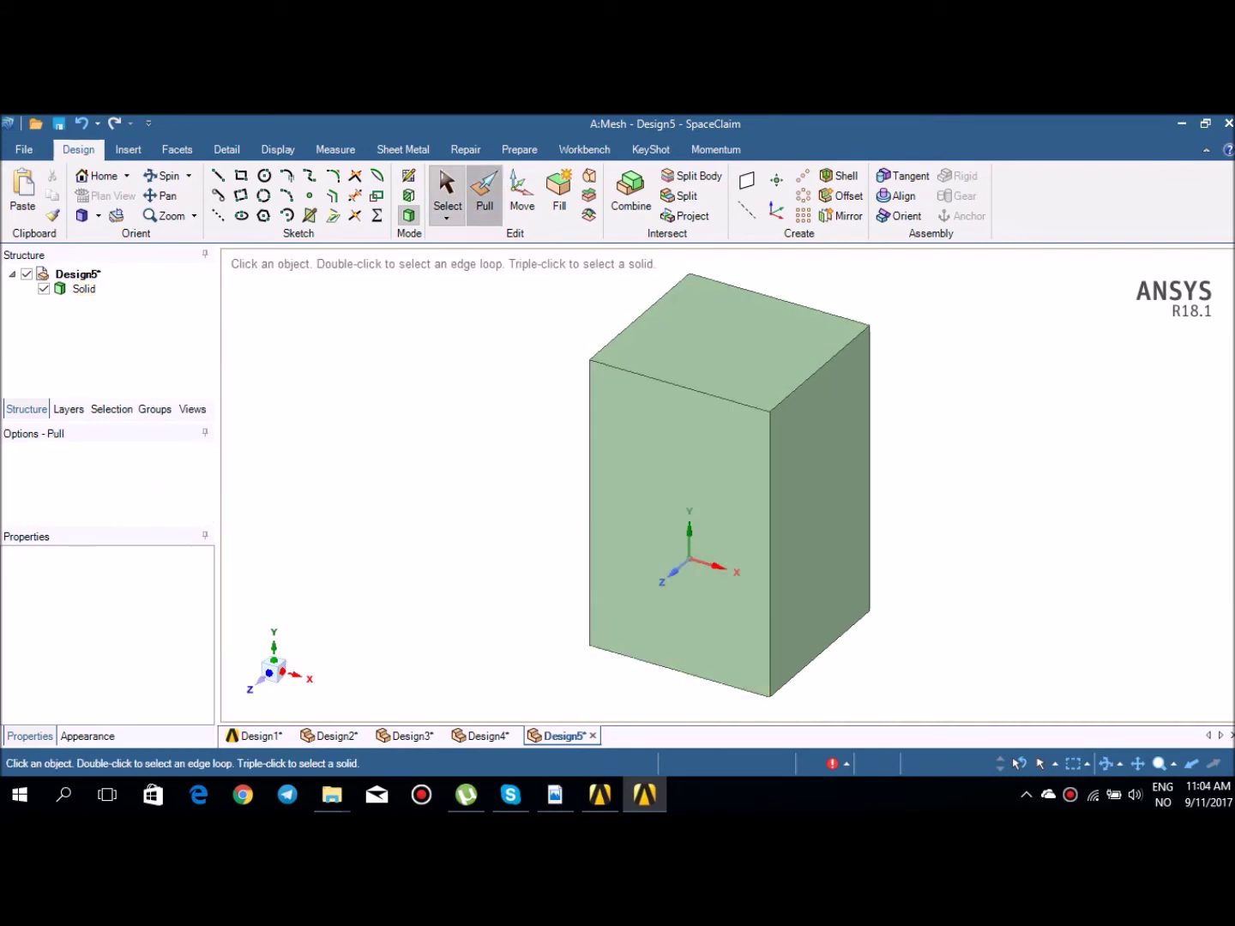
left_click(672, 383)
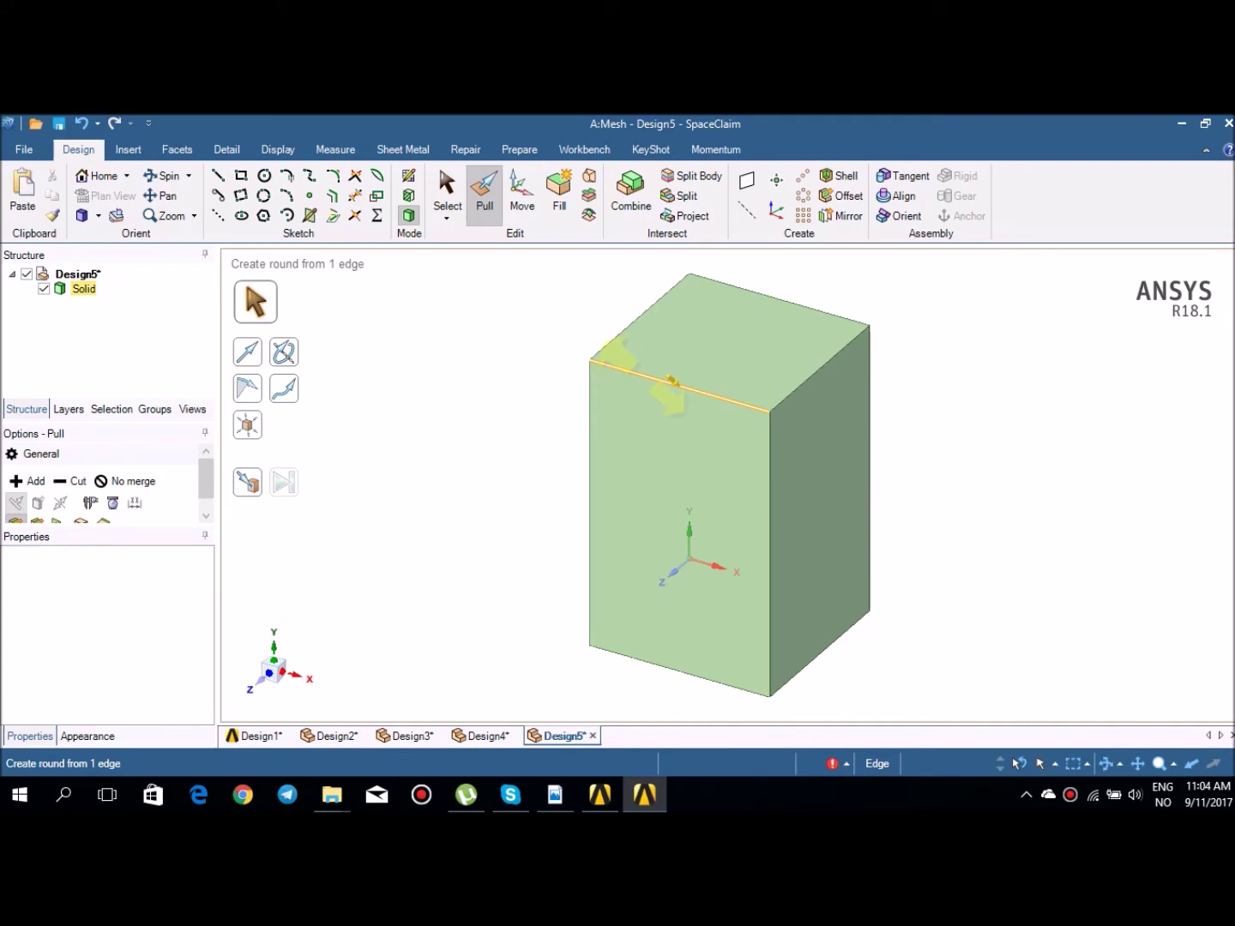
left_click_drag(673, 382, 690, 397)
left_click(1029, 416)
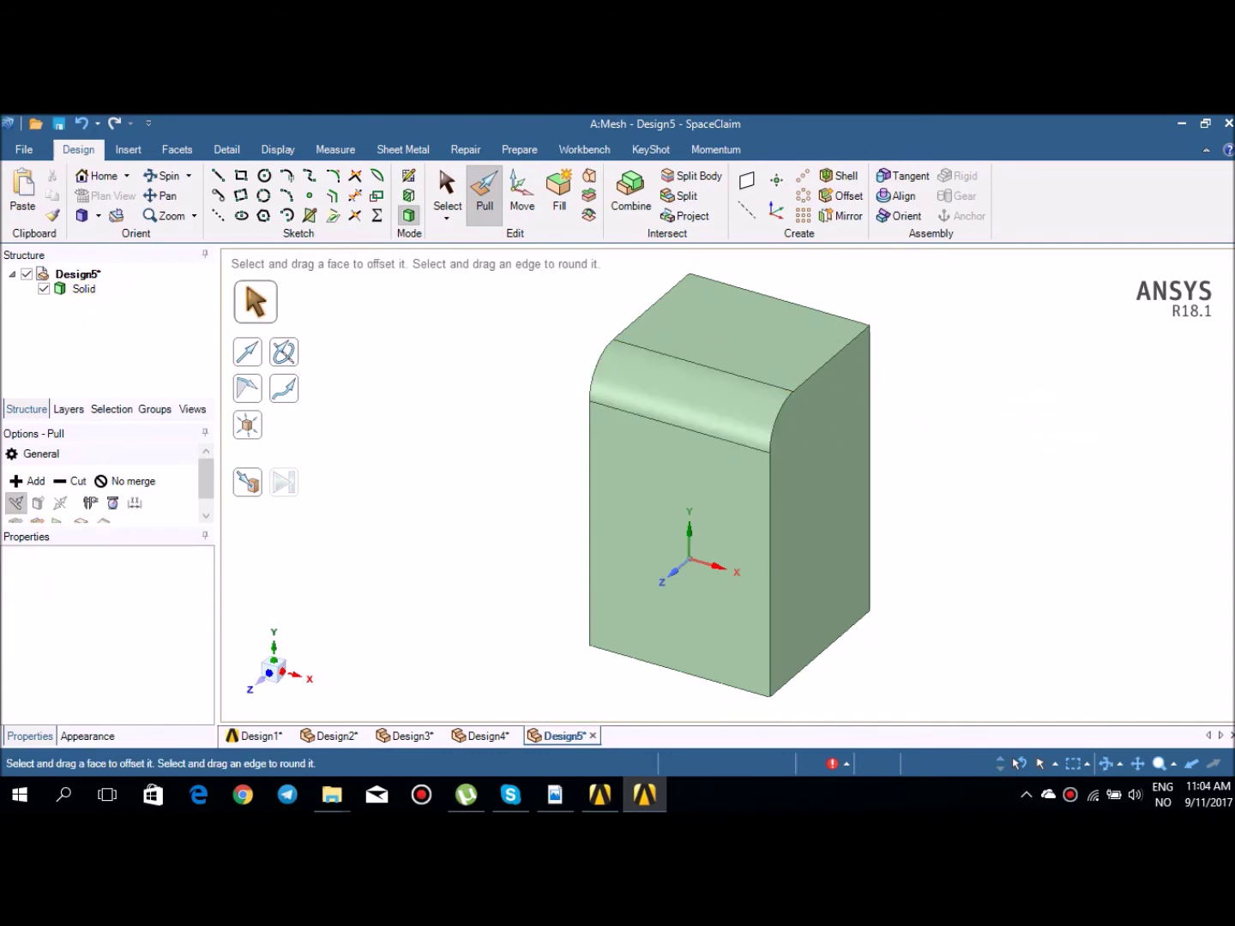
Step: Draft the block's front face outward with the Pull tool, using the rounded face as the draft reference
key("s")
key("p")
left_click(247, 387)
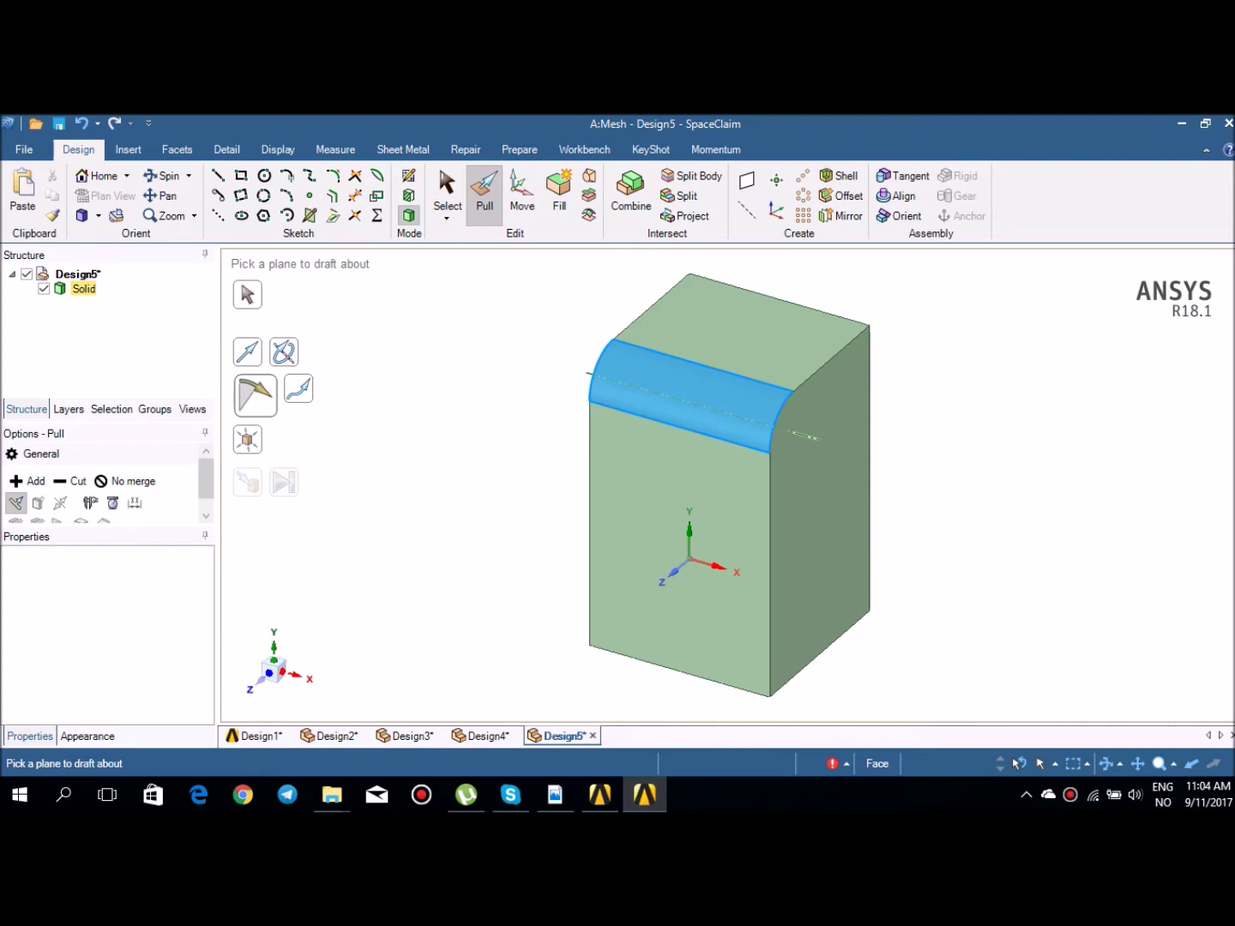
left_click(692, 397)
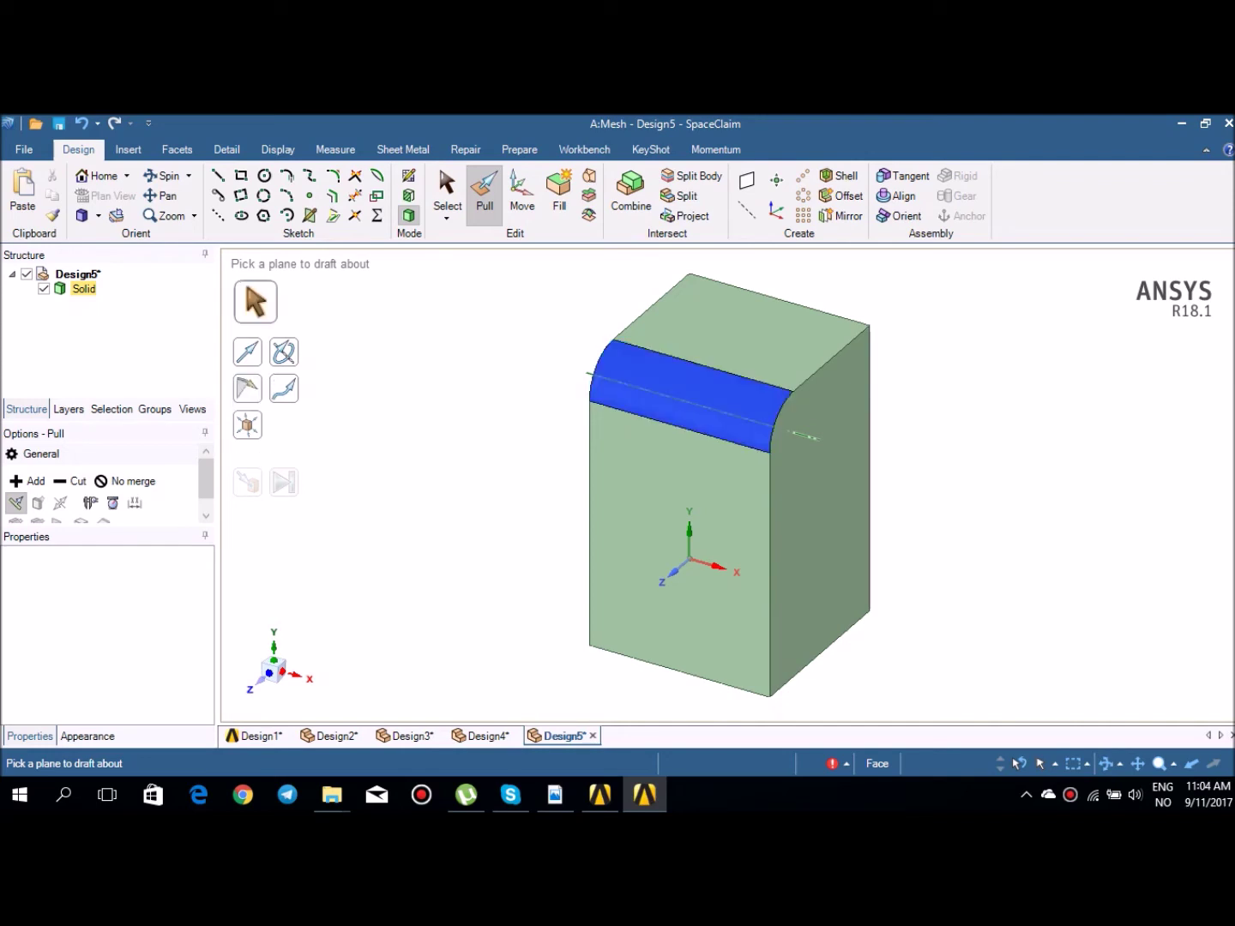
left_click(707, 416)
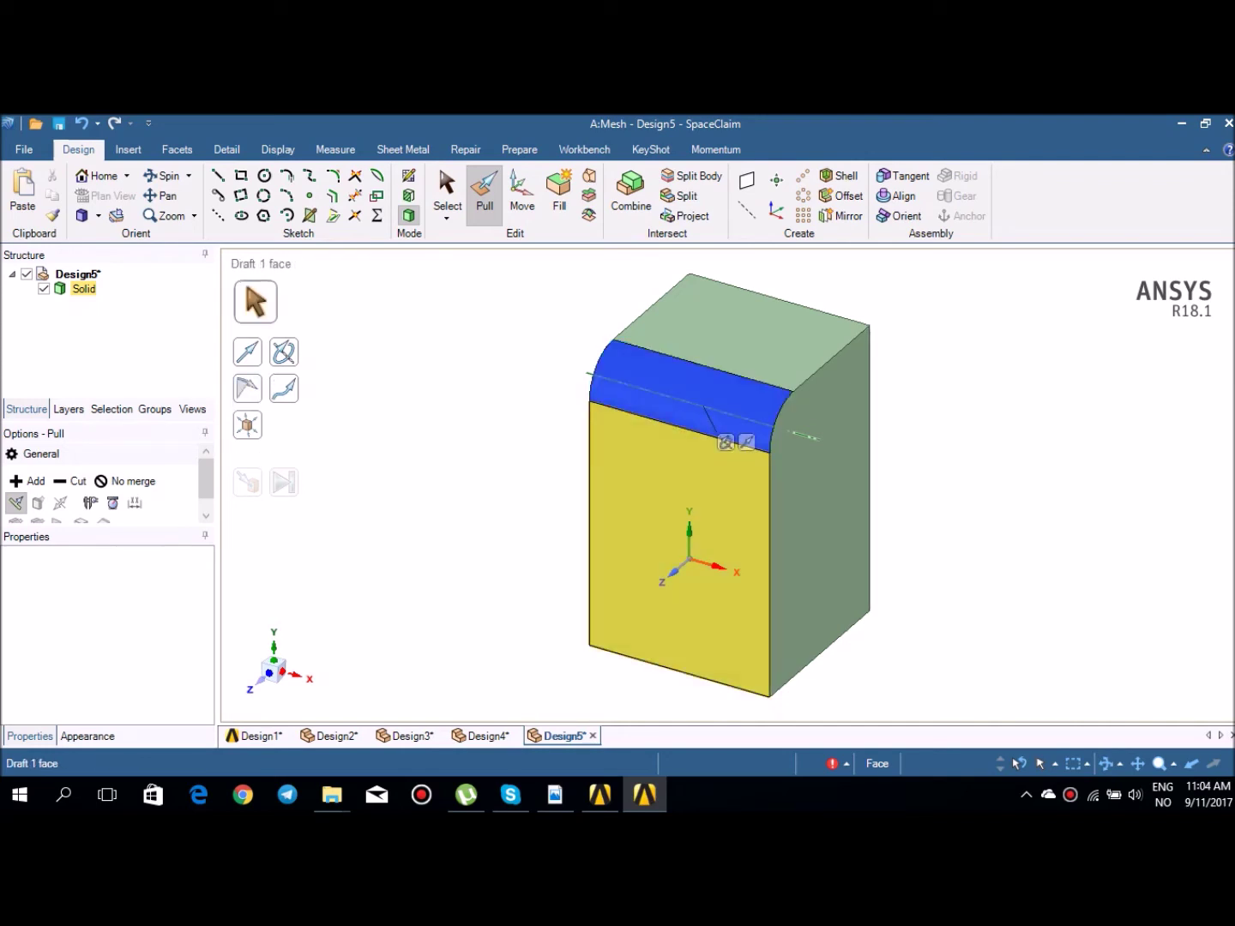
left_click(639, 493)
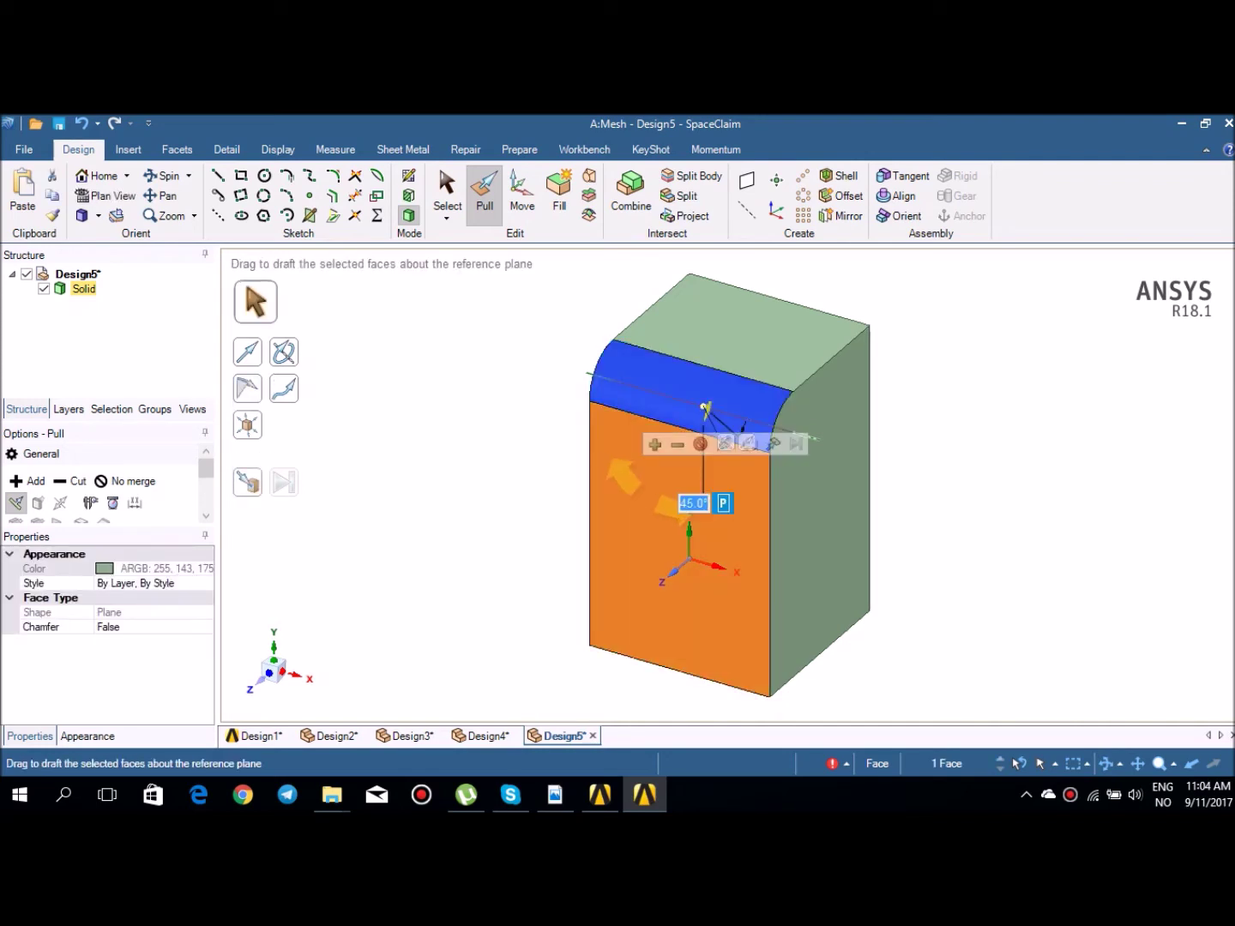
left_click_drag(639, 493, 611, 499)
mouse_move(687, 511)
left_mouse_down()
mouse_move(705, 515)
mouse_move(693, 521)
left_mouse_up()
key("Escape")
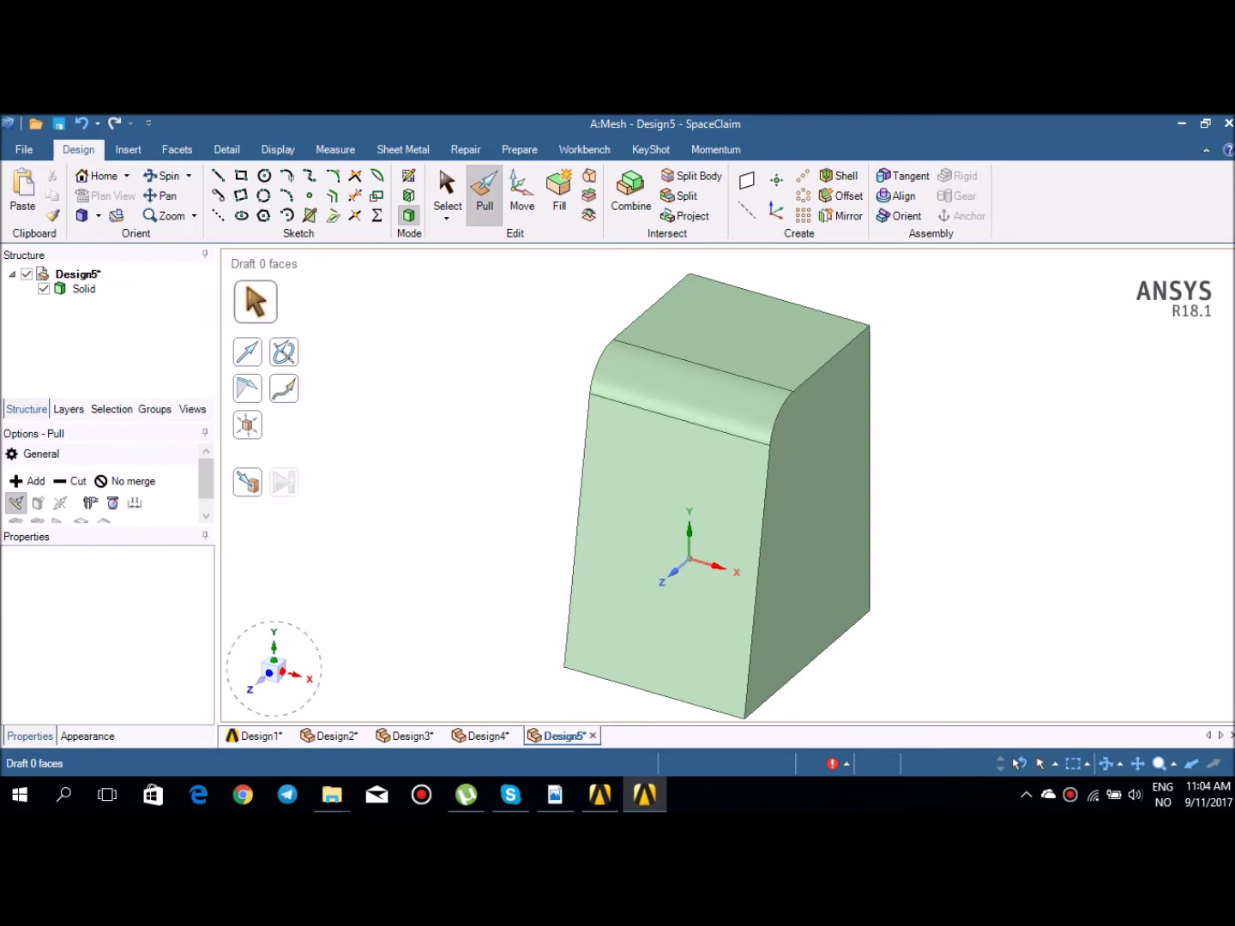
Step: Switch to Design1 and examine the curved slot, its spline curve and axis on the solid's top face
left_click(258, 737)
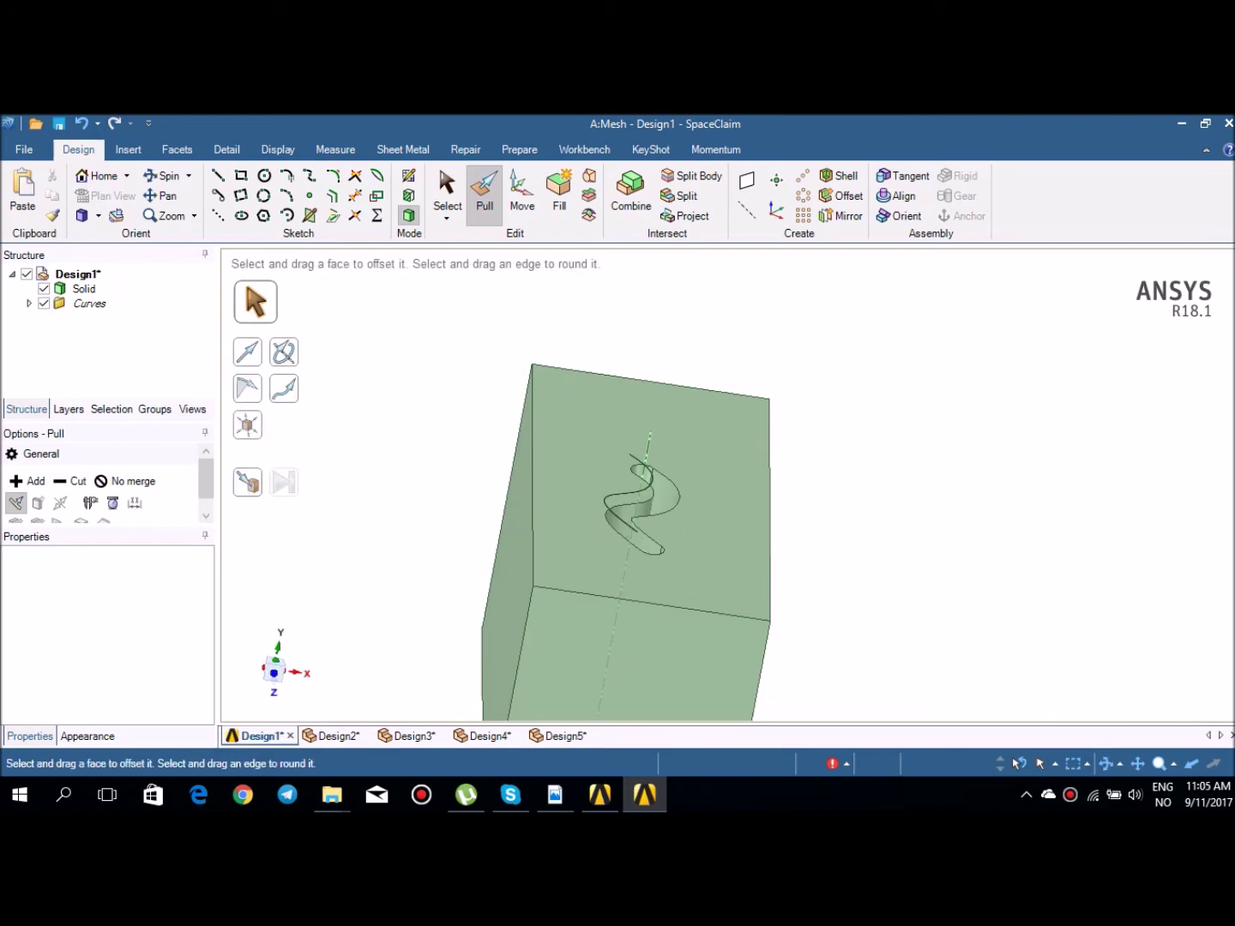
mouse_move(532, 509)
middle_mouse_down("shift")
mouse_move(541, 443)
mouse_move(527, 519)
middle_mouse_up("shift")
left_click(541, 443)
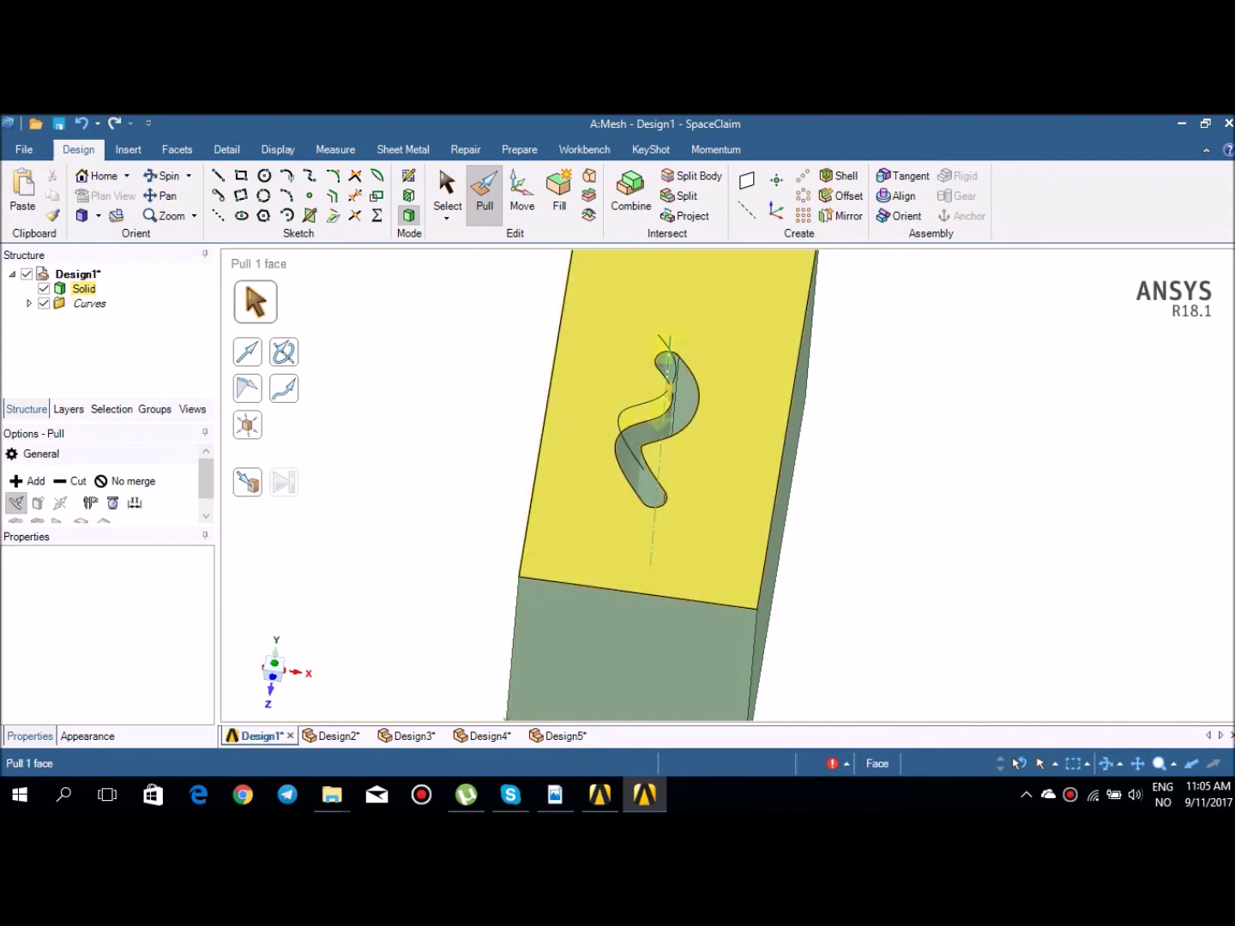
left_click(653, 438)
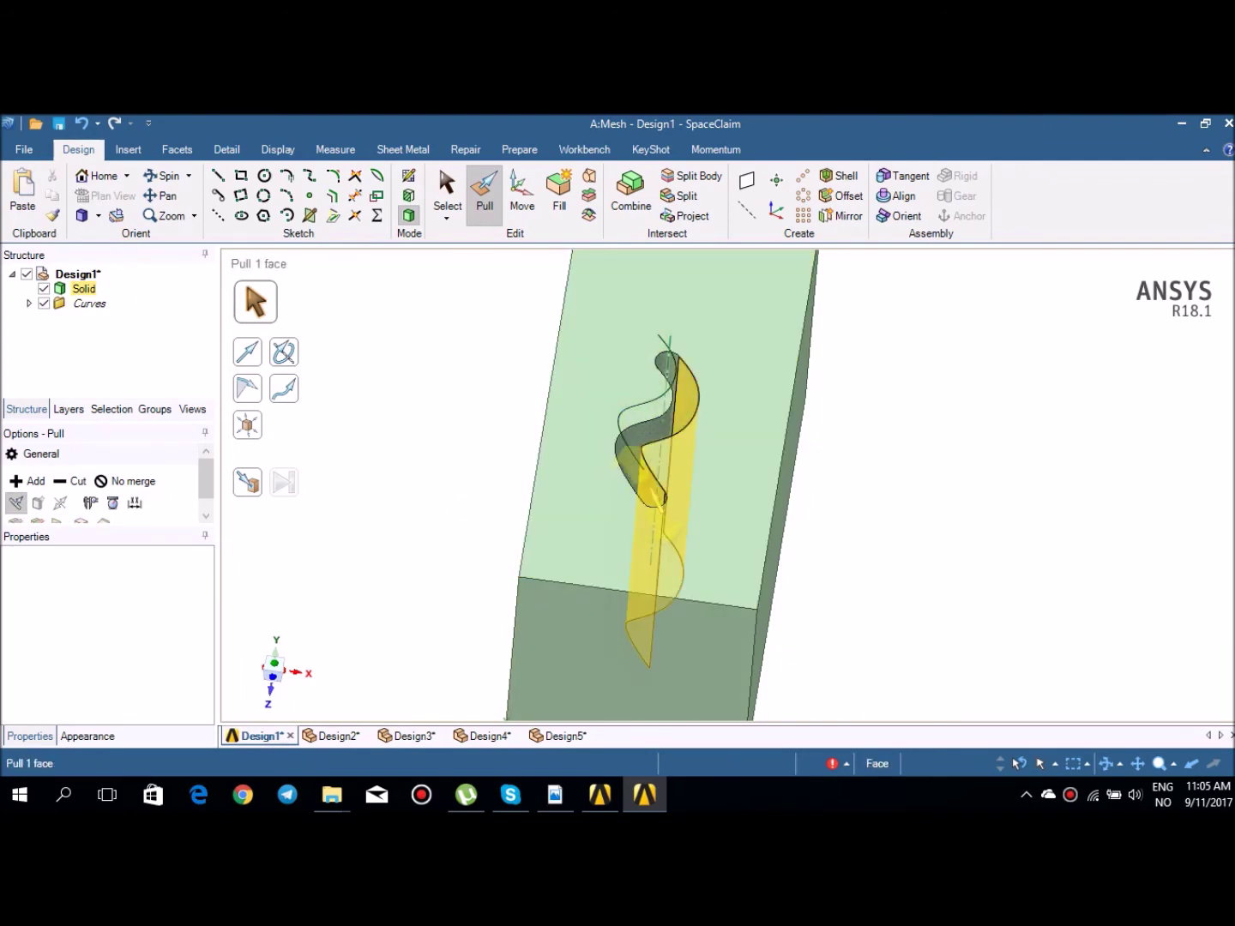
left_click(657, 493)
left_click(626, 439)
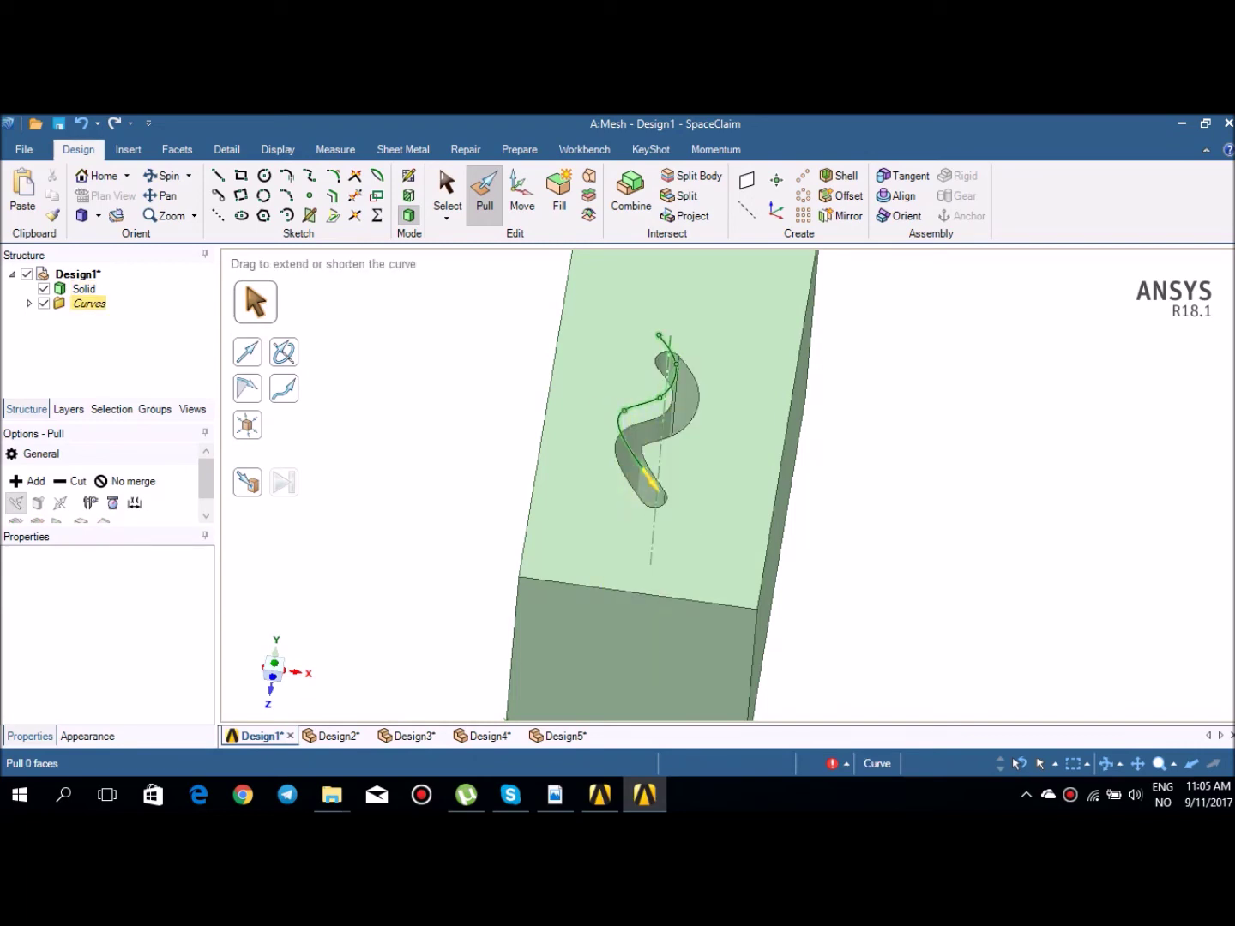
left_click(669, 368)
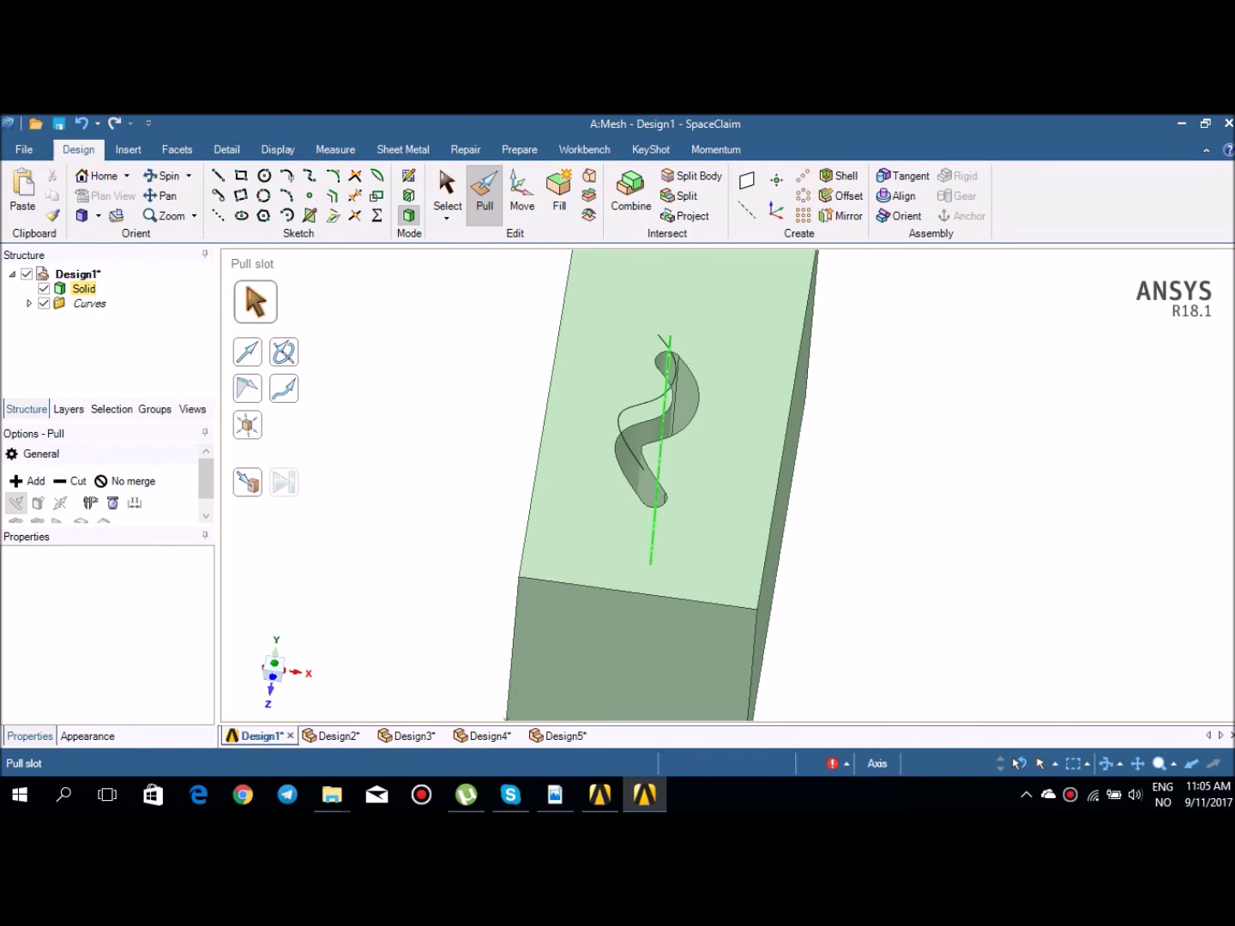
middle_click_drag(791, 403, 747, 357, "shift")
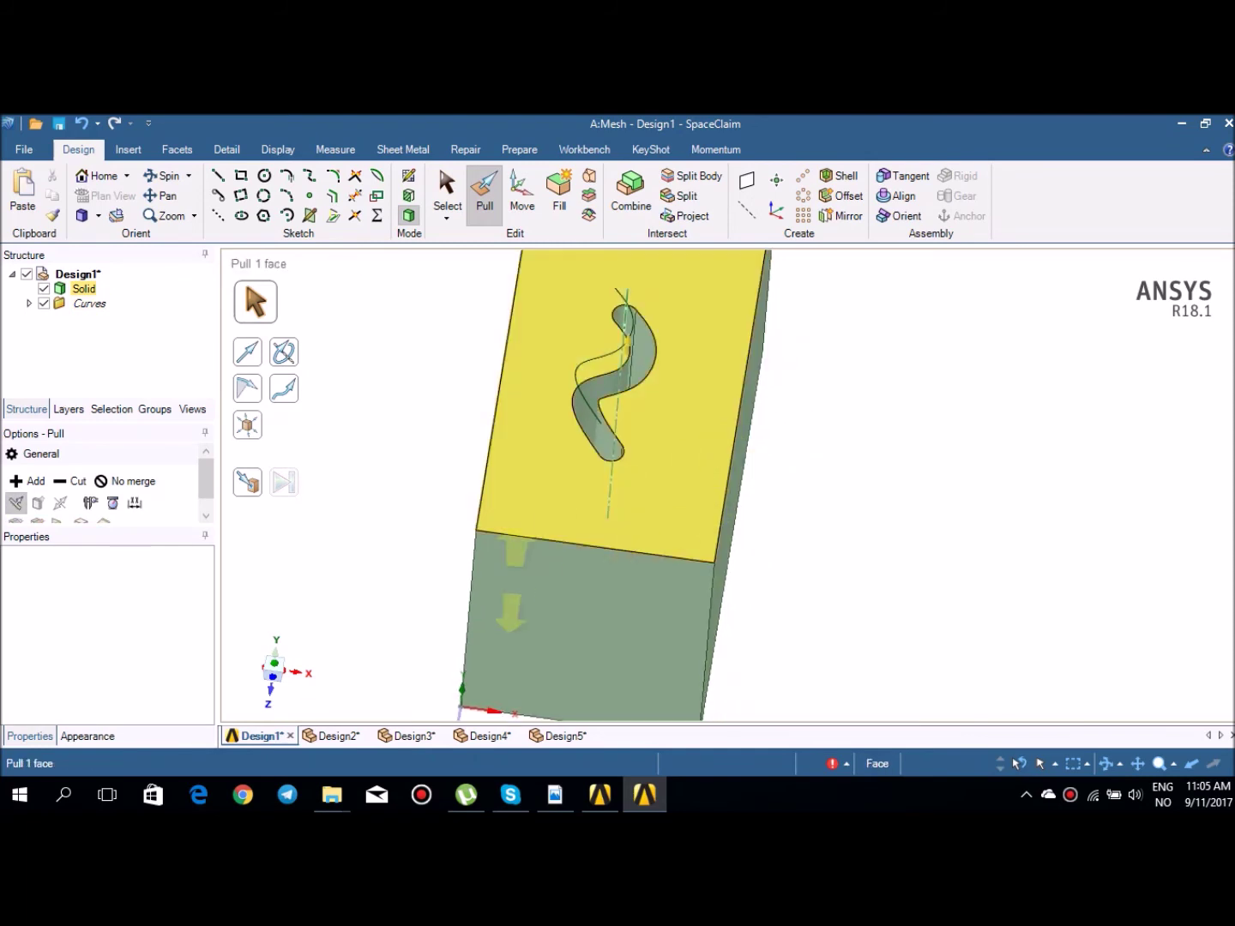
Step: Switch to Design2 and examine the arched solid's curved rim, faces and rounded edge
left_click(334, 736)
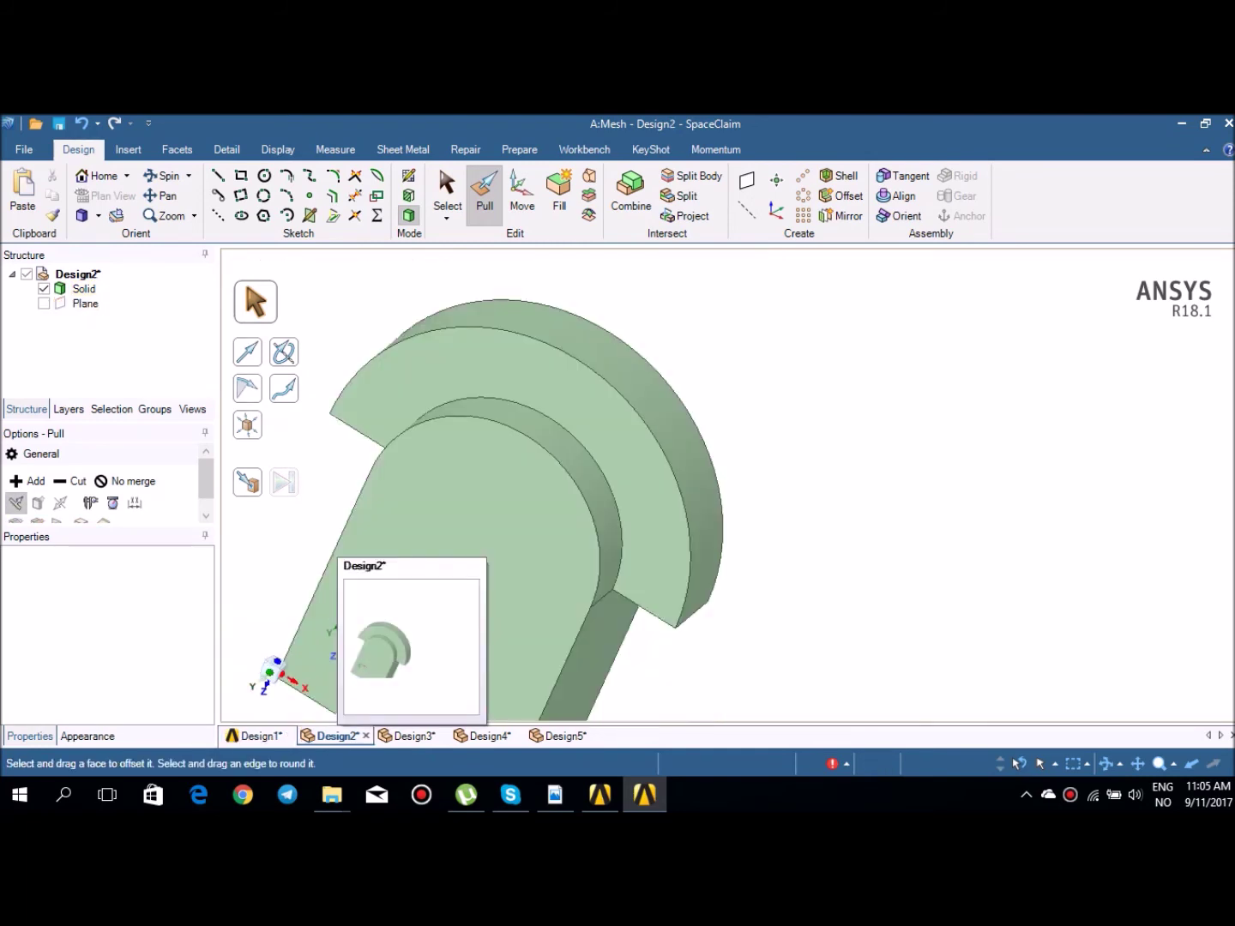
left_click(452, 595)
left_click(630, 377)
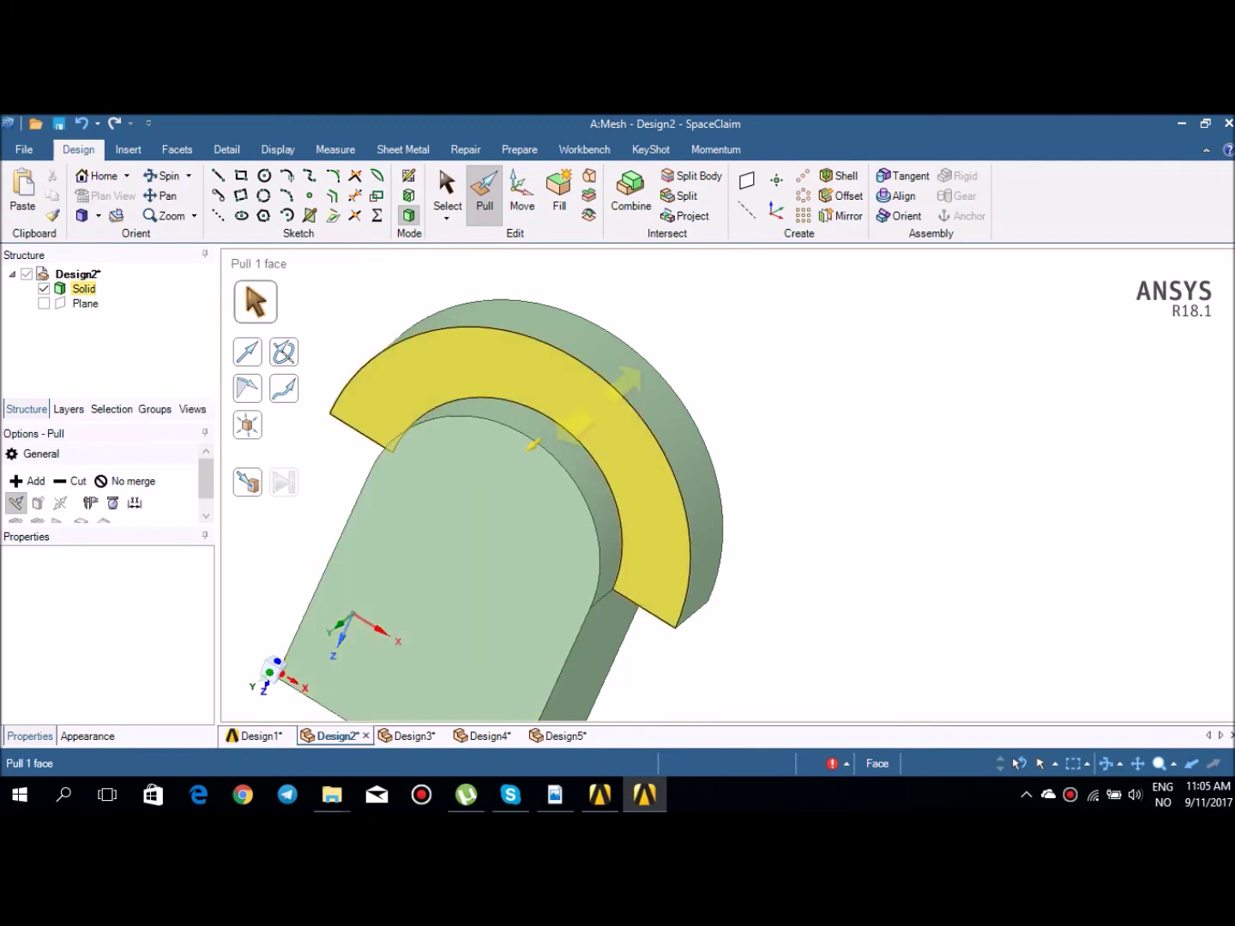
left_click(543, 412)
left_click(540, 413)
left_click(549, 404)
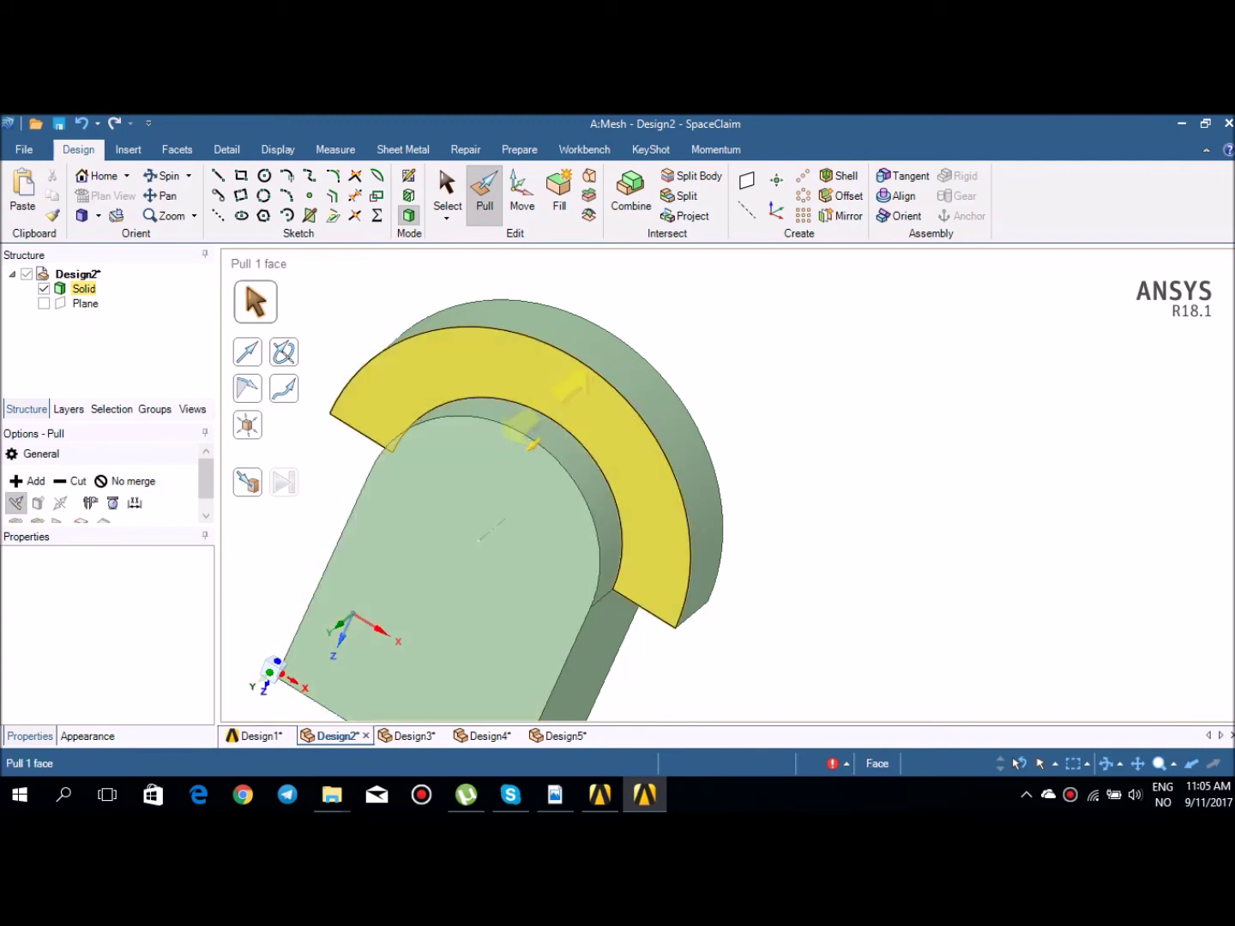
left_click(527, 431)
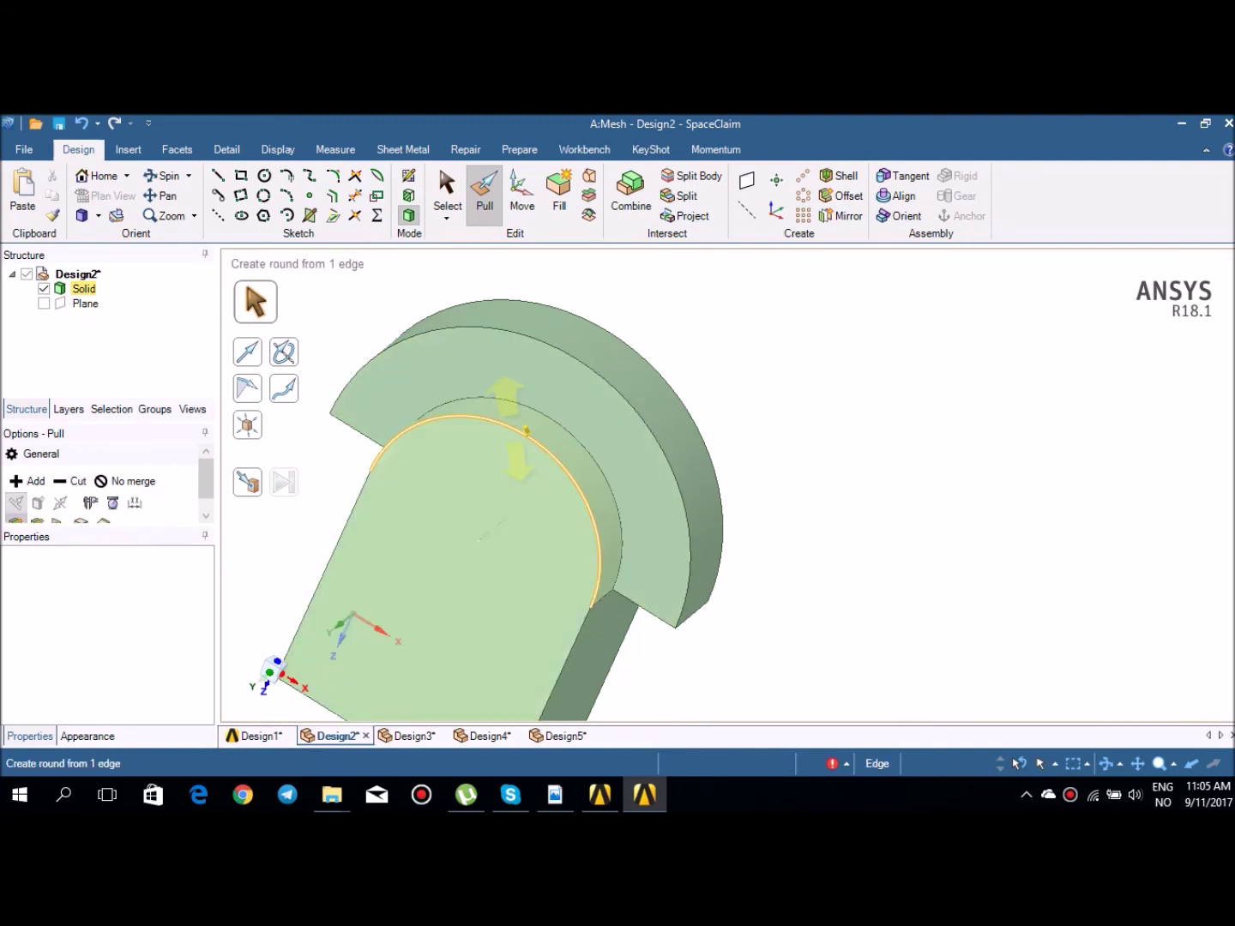
left_click(506, 514)
Step: Switch to Design3 and examine the swept tube and the path curve above it
left_click(407, 737)
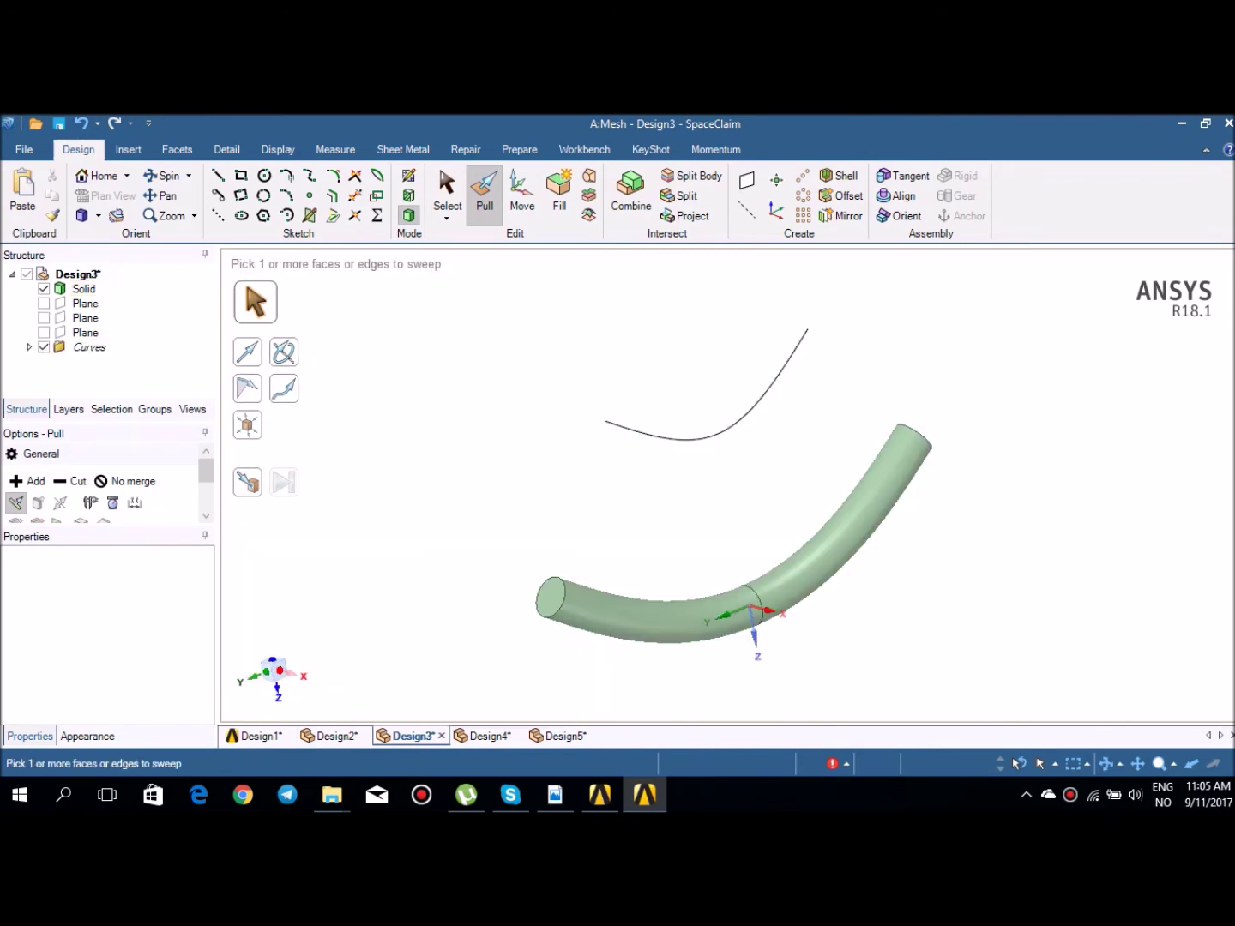
left_click(653, 607)
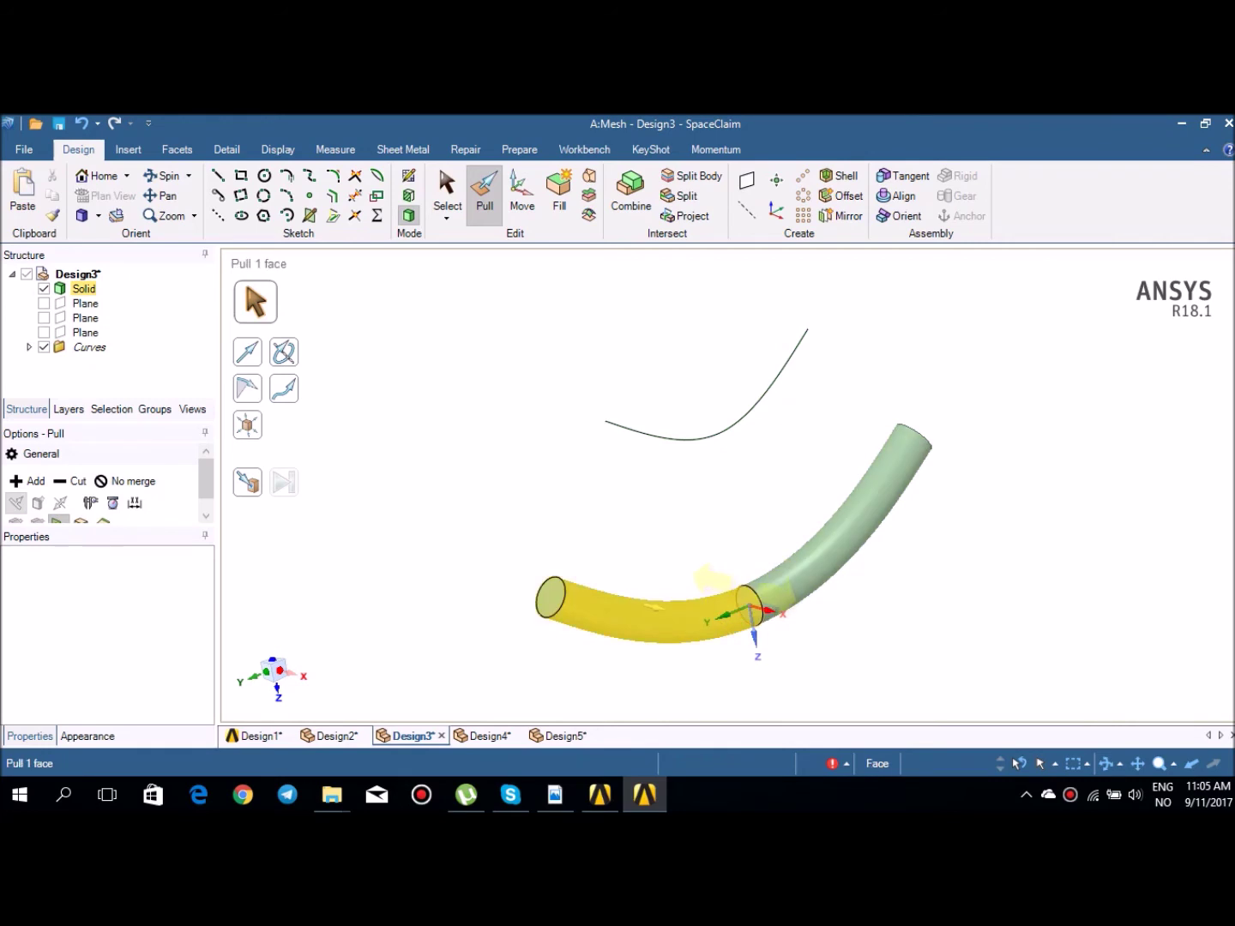
key("Escape")
left_click(722, 432)
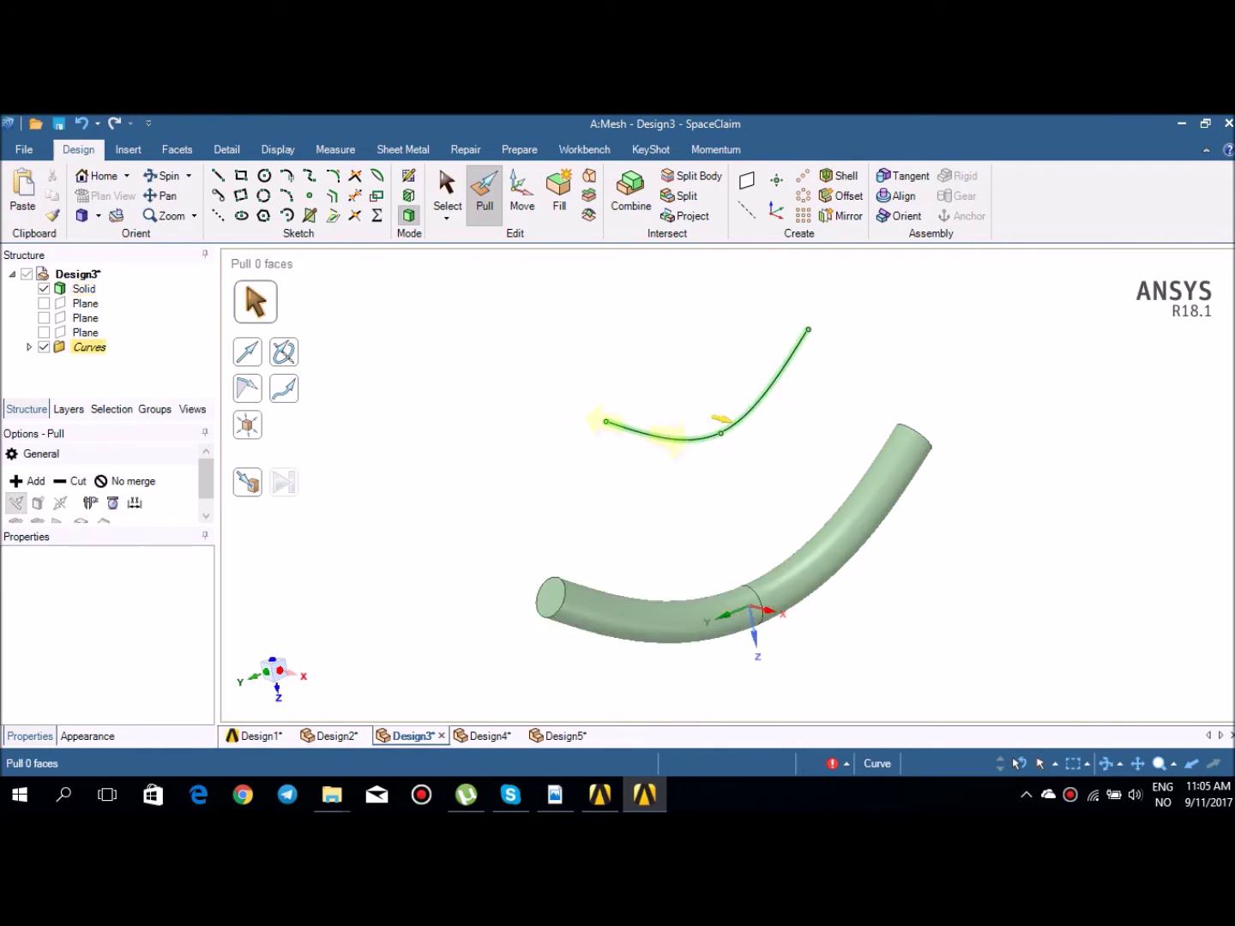
key("Escape")
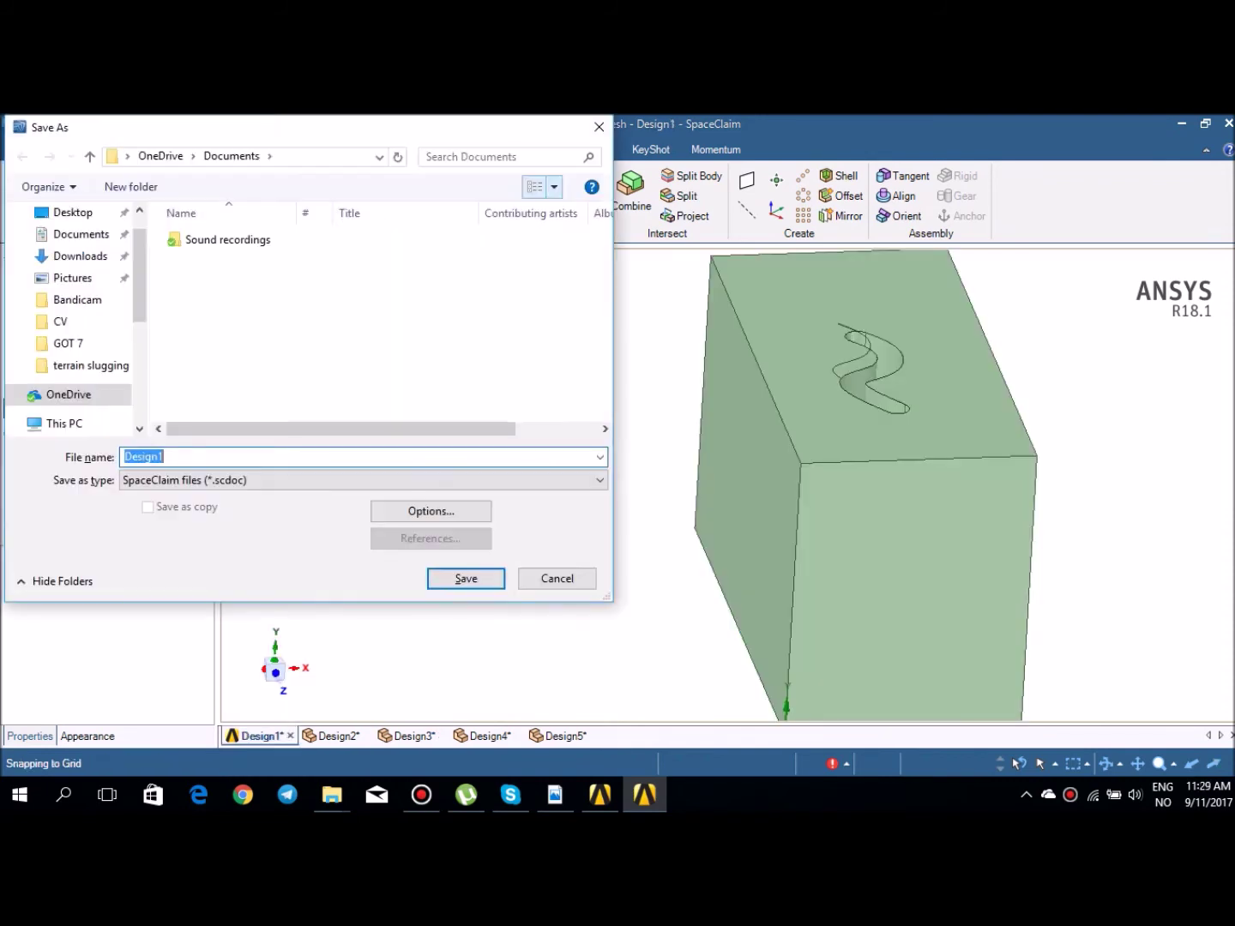
Step: Cancel saving Design1 and sketch a narrow rectangle beside the block on the plane of its top face
left_click(554, 577)
mouse_move(610, 553)
middle_mouse_down("shift")
mouse_move(669, 490)
mouse_move(662, 538)
mouse_move(490, 654)
middle_mouse_up("shift")
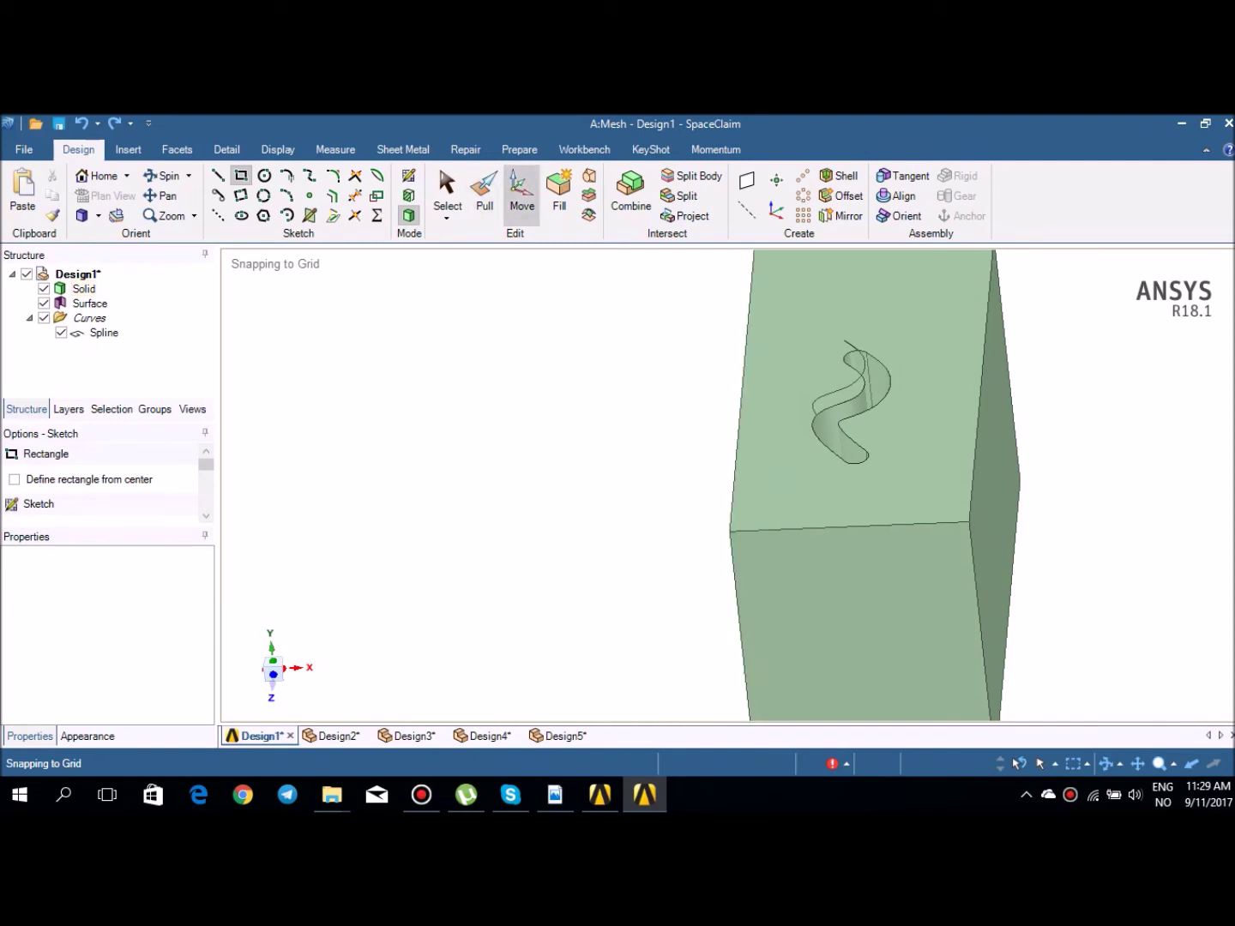
left_click(409, 174)
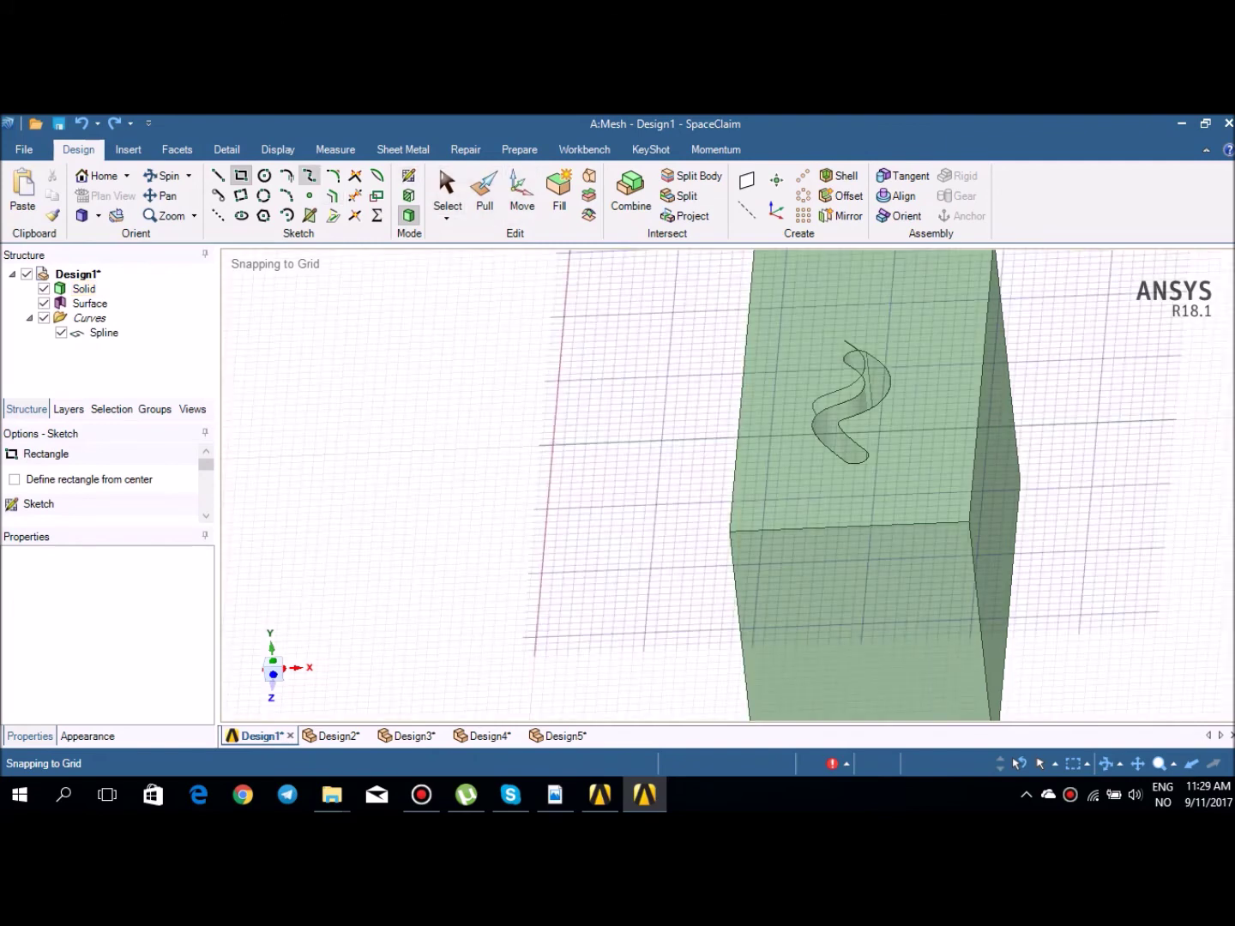
left_click(241, 175)
left_click(618, 556)
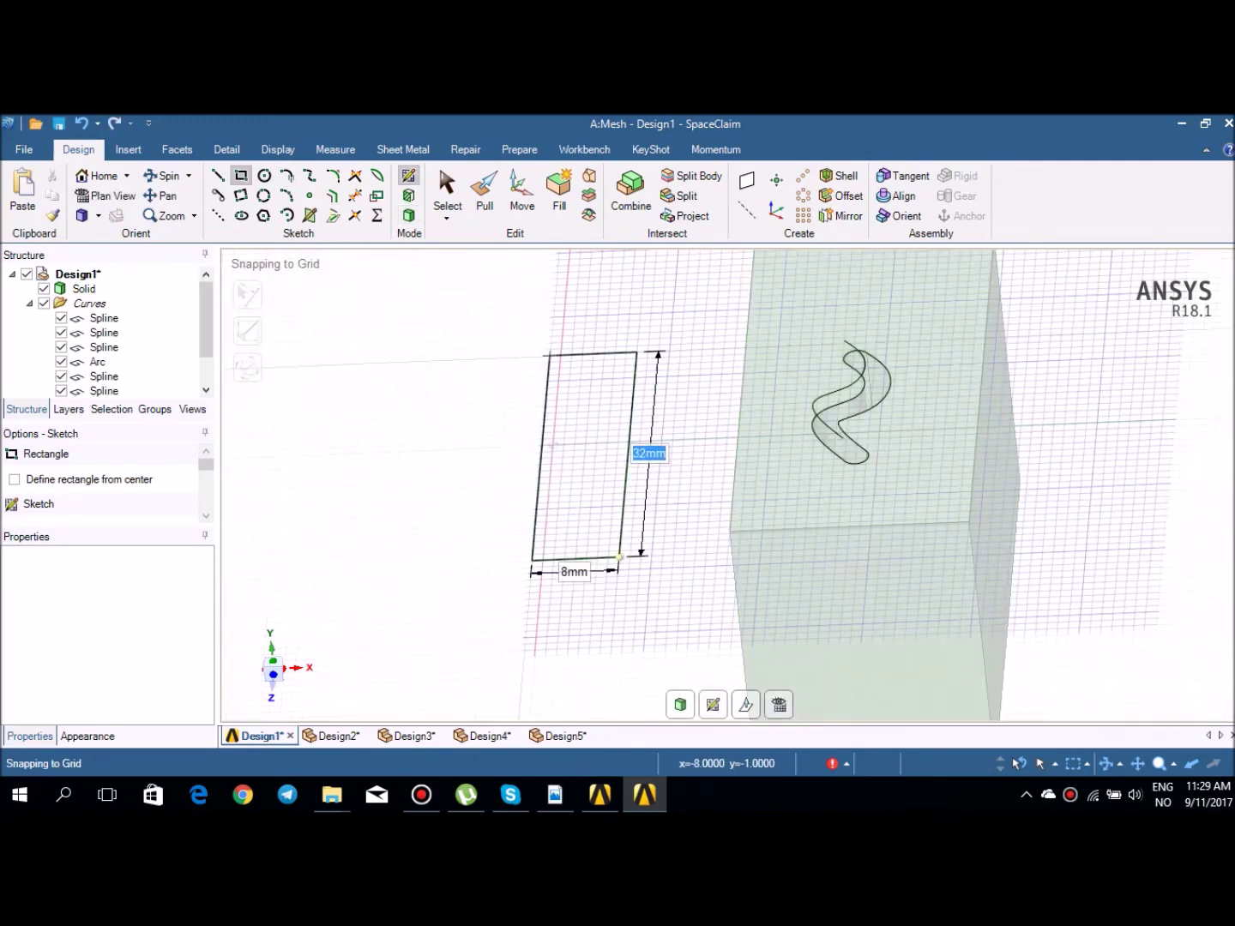
left_click(544, 305)
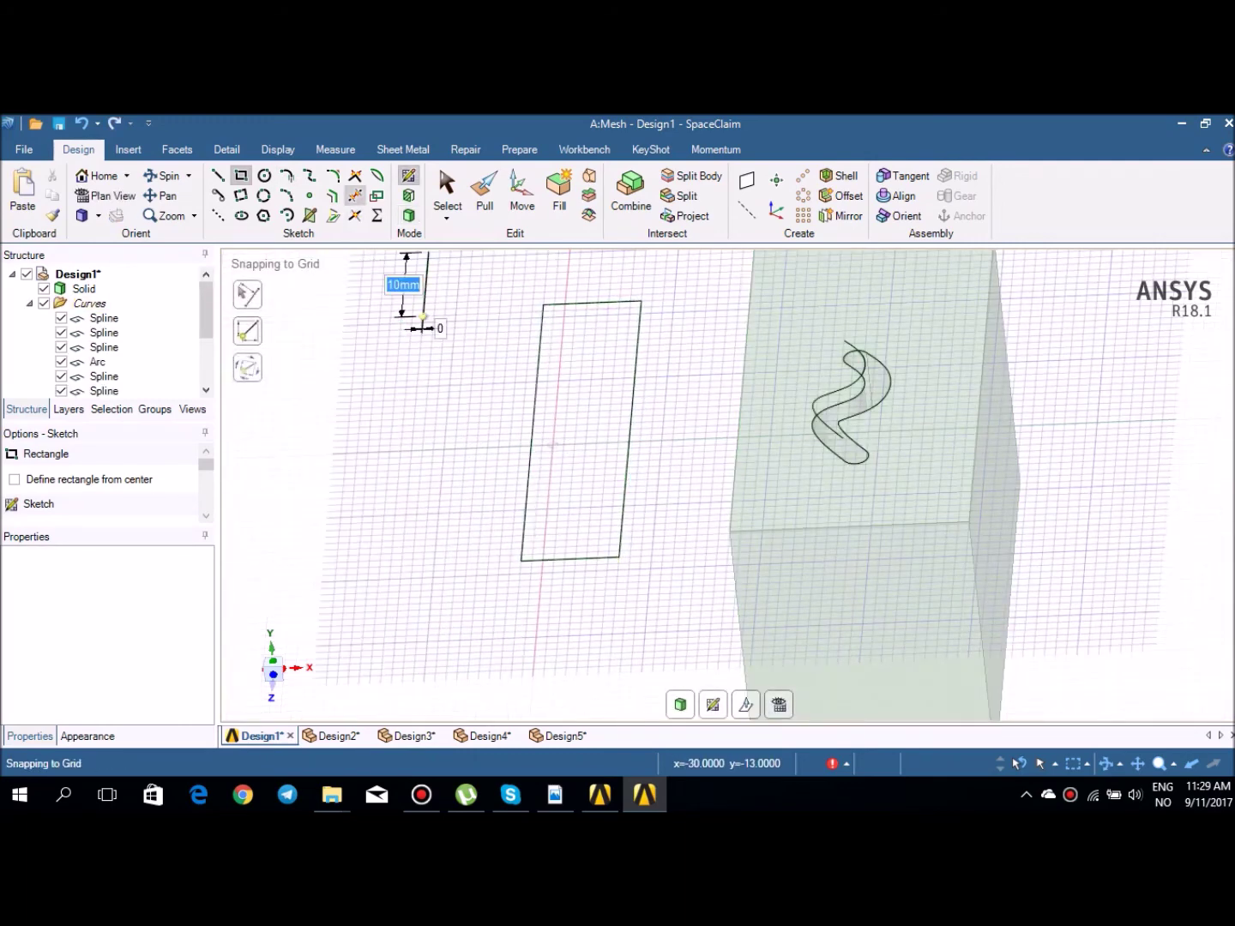
Step: Turn the rectangle into a surface and pull it downward into a second, narrower solid block
left_click(409, 215)
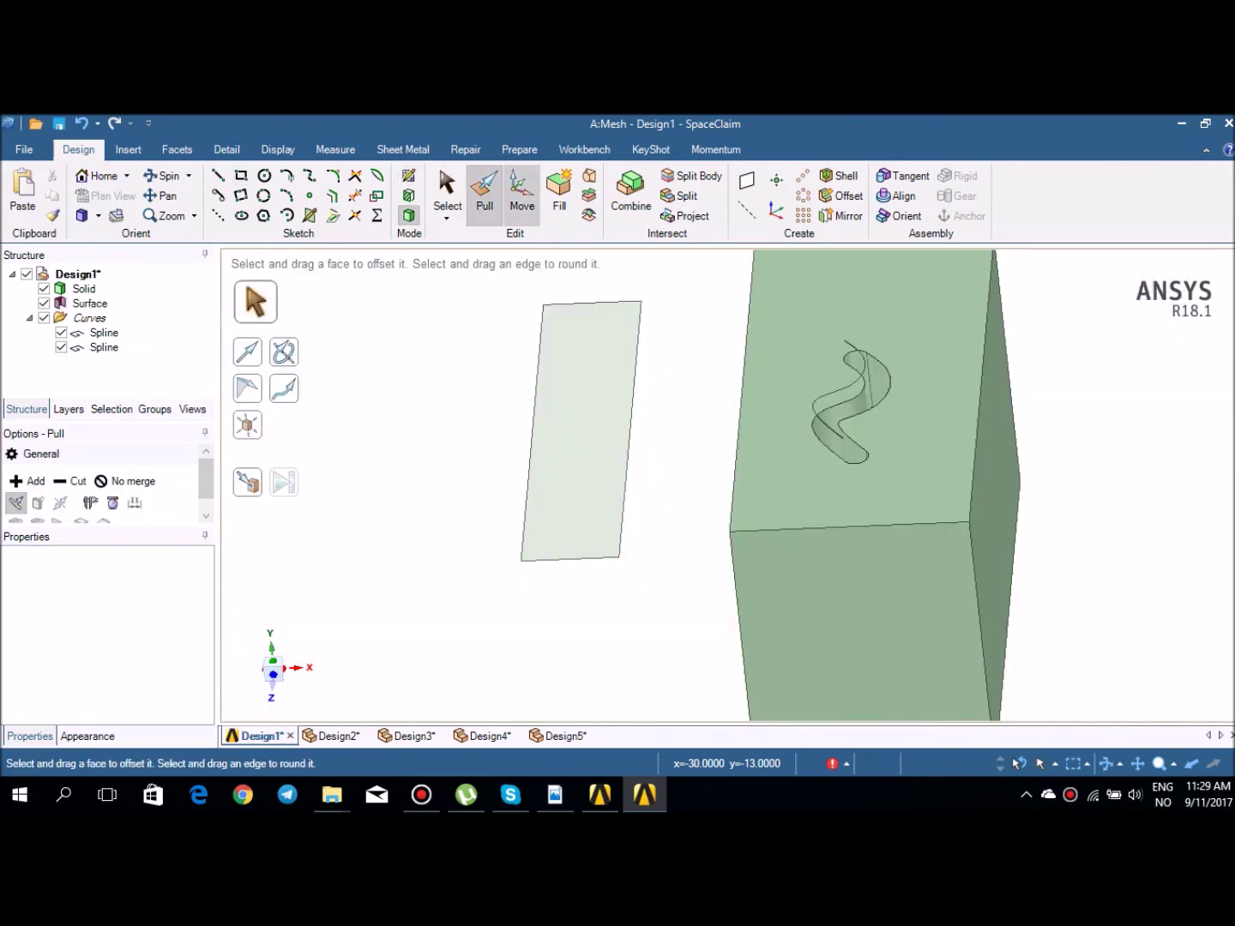
left_click(580, 428)
left_click(581, 421)
left_click_drag(581, 428, 593, 550)
key("Escape")
key("Escape")
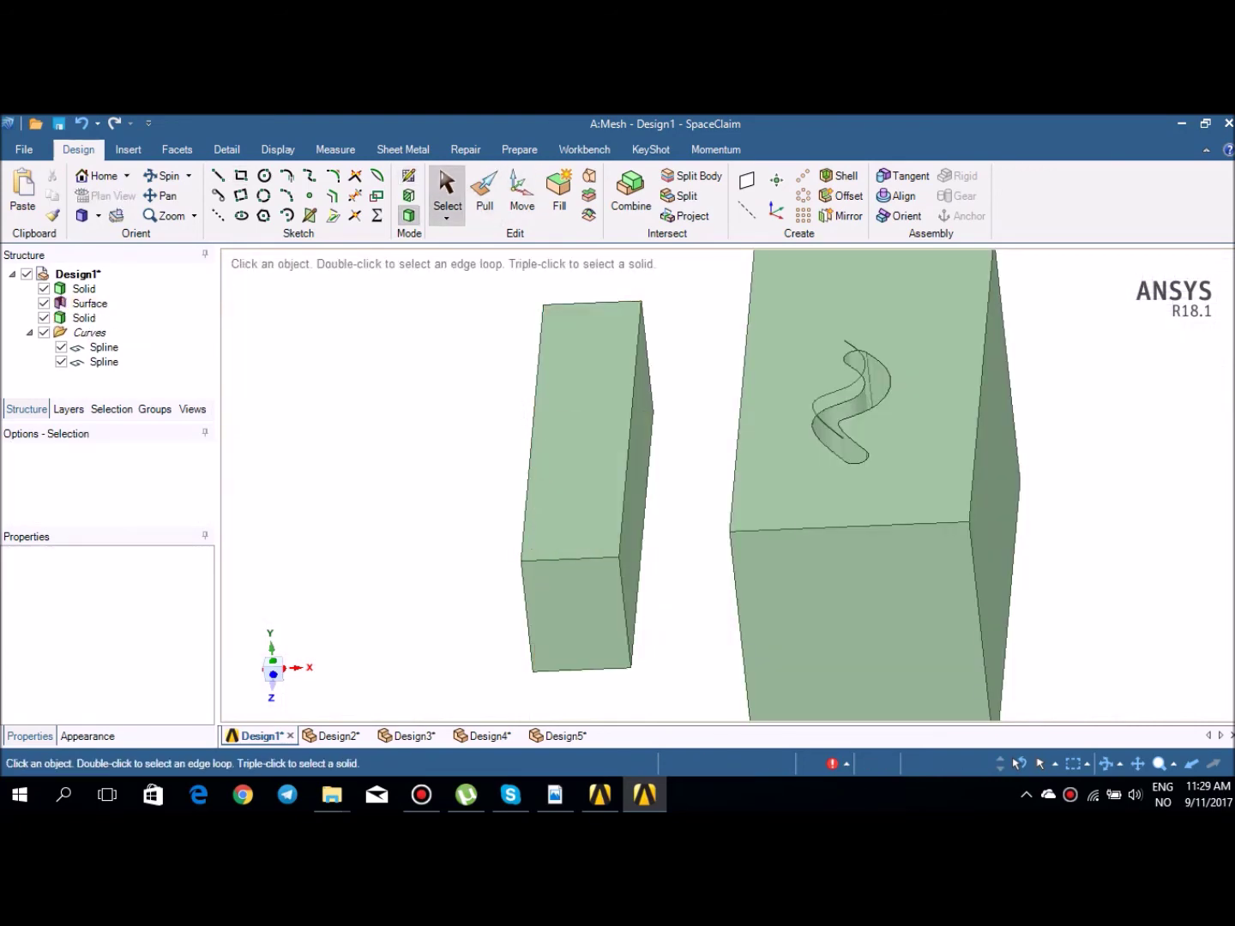
Step: Sketch a circle about 2.4 mm in diameter near the front end of the narrow block's top face
left_click(408, 174)
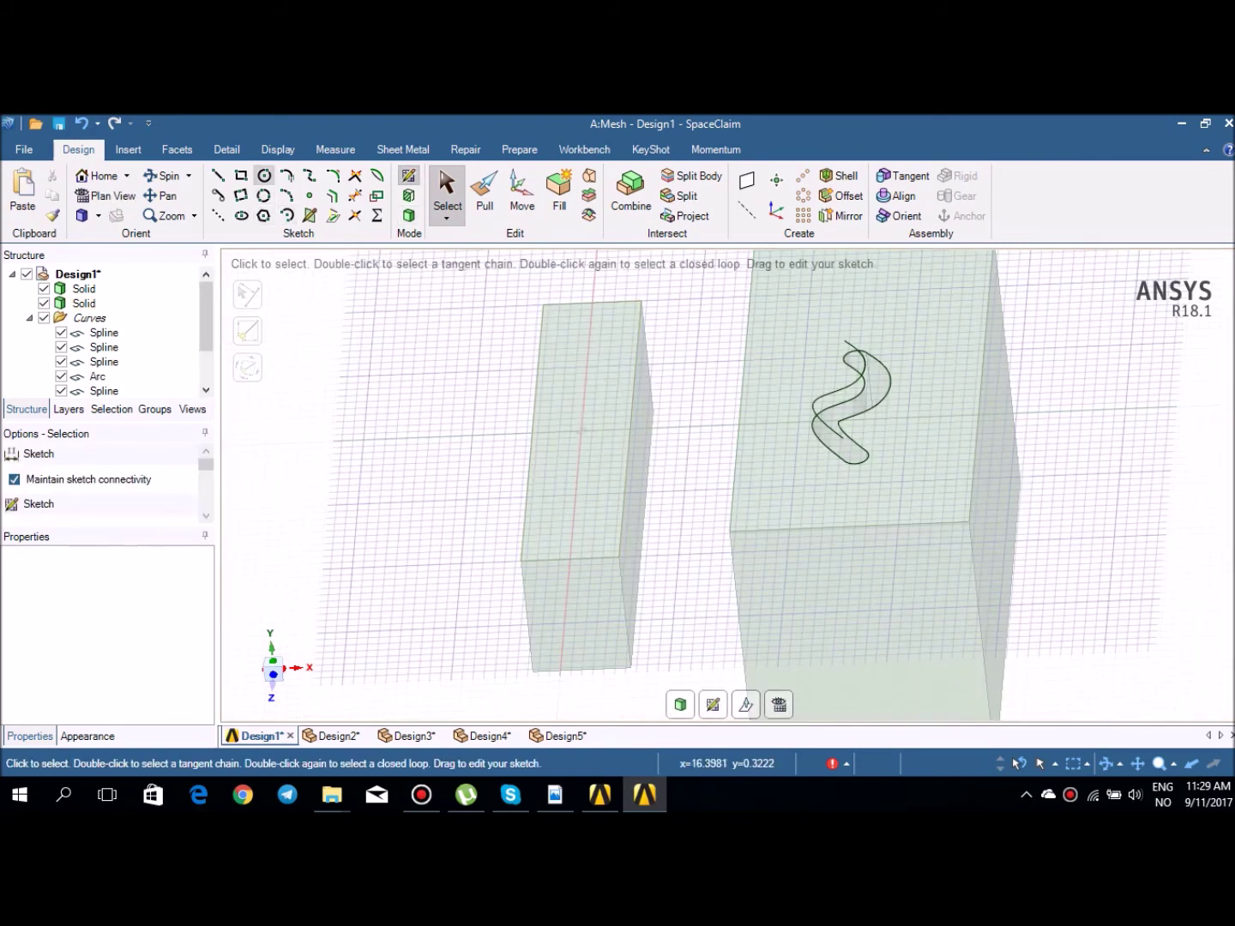
left_click(264, 175)
left_click(571, 533)
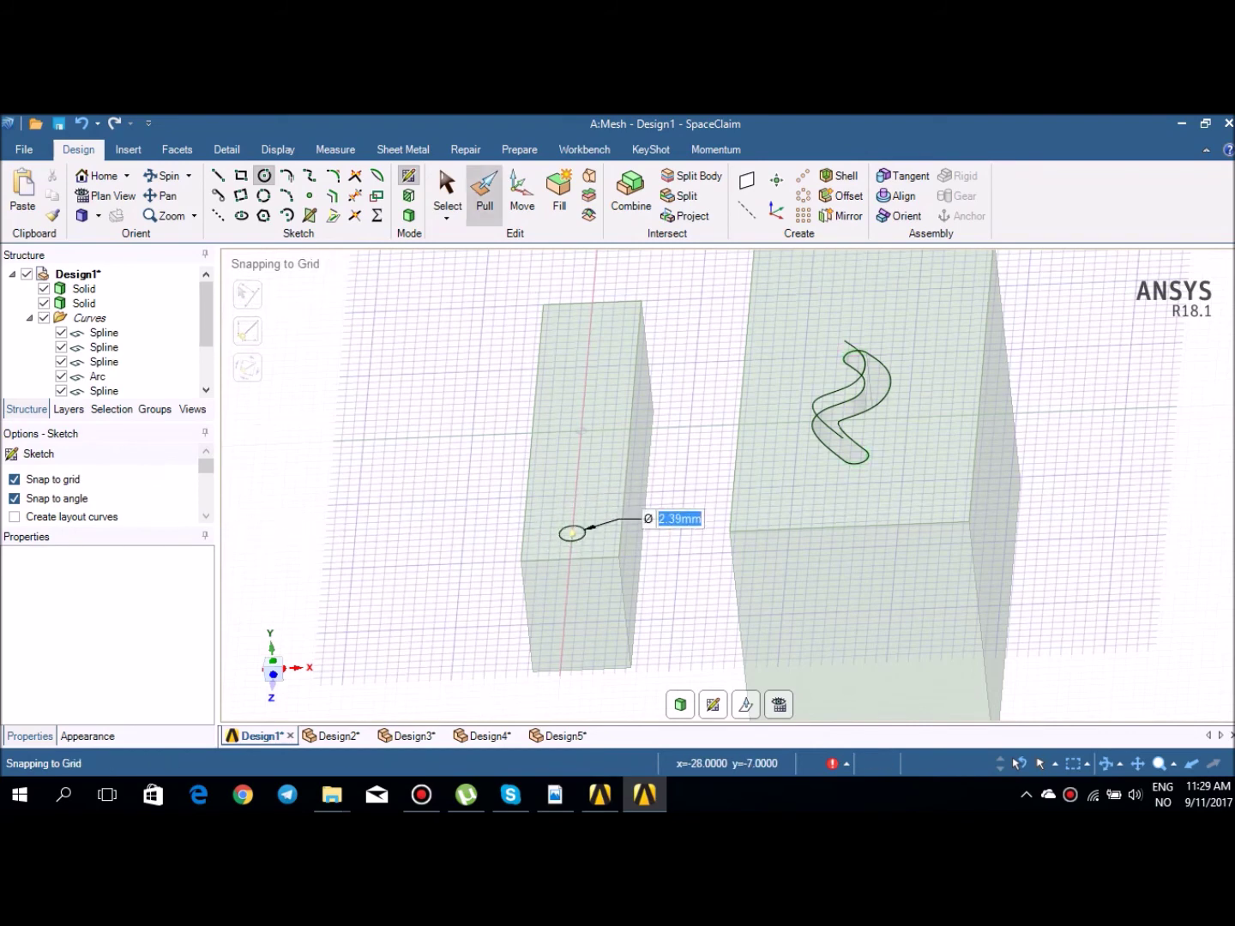
Step: Pull the circle downward into the narrow block with the Cut option to make a round hole
left_click(484, 196)
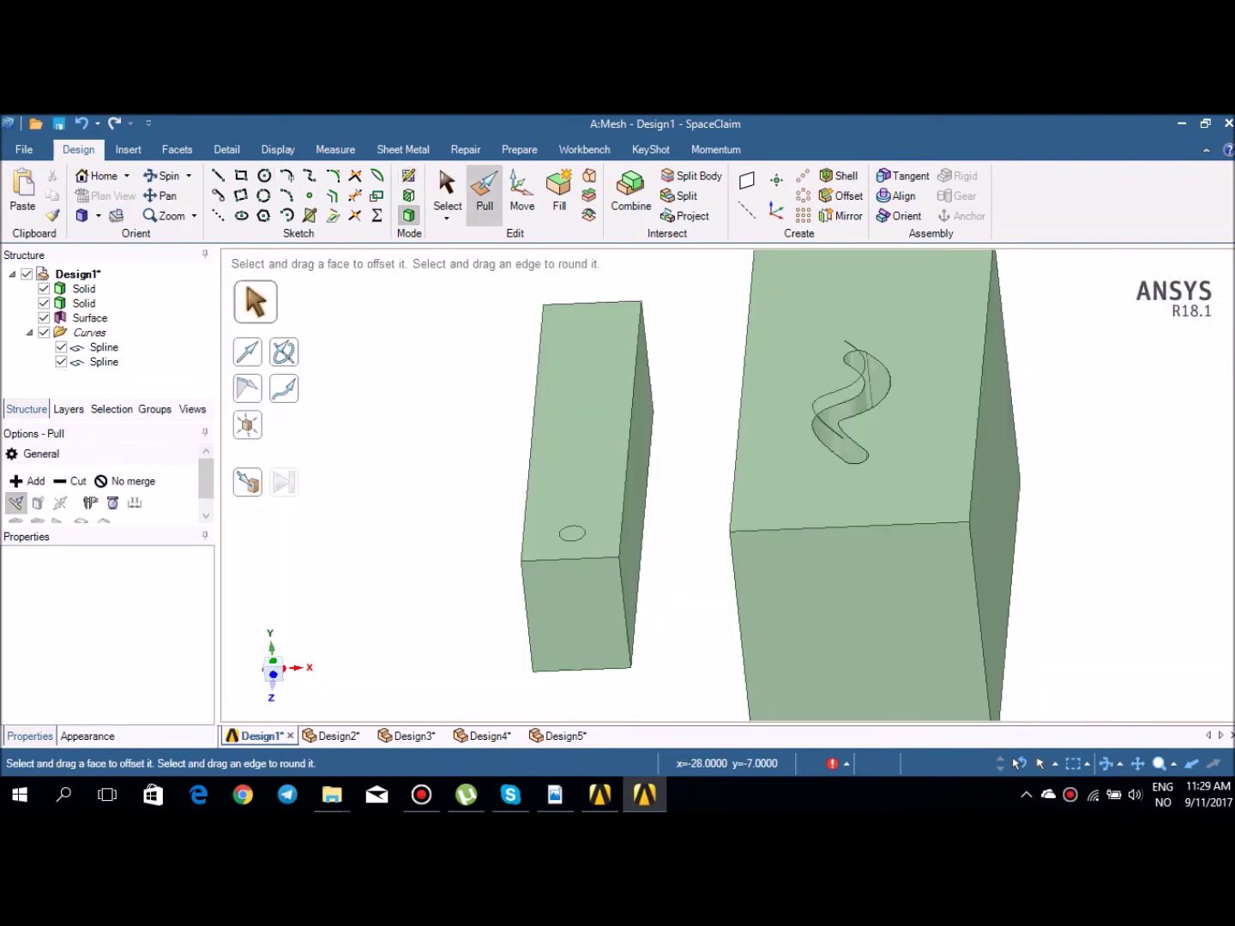
left_click(584, 536)
left_click(573, 535)
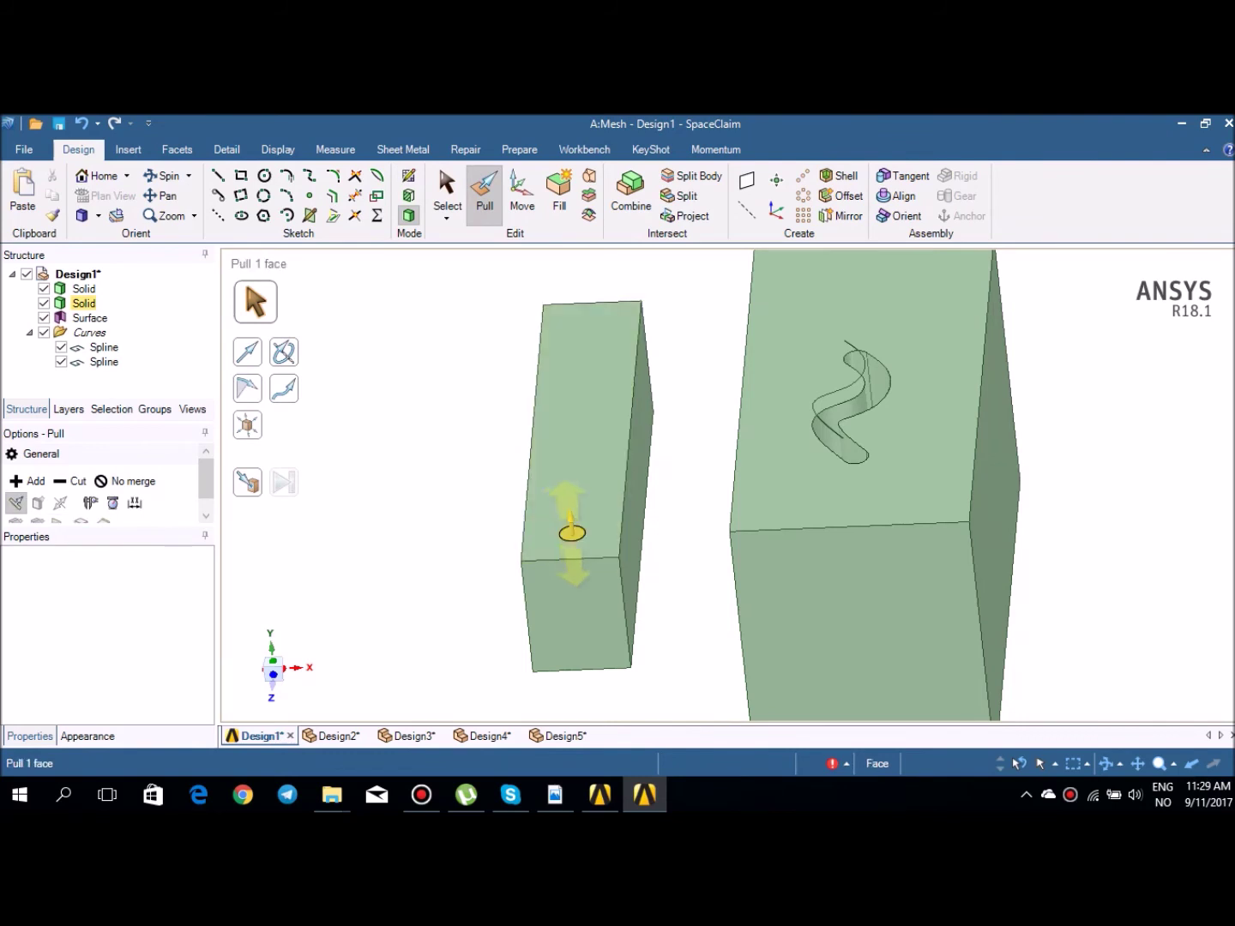
left_click(69, 482)
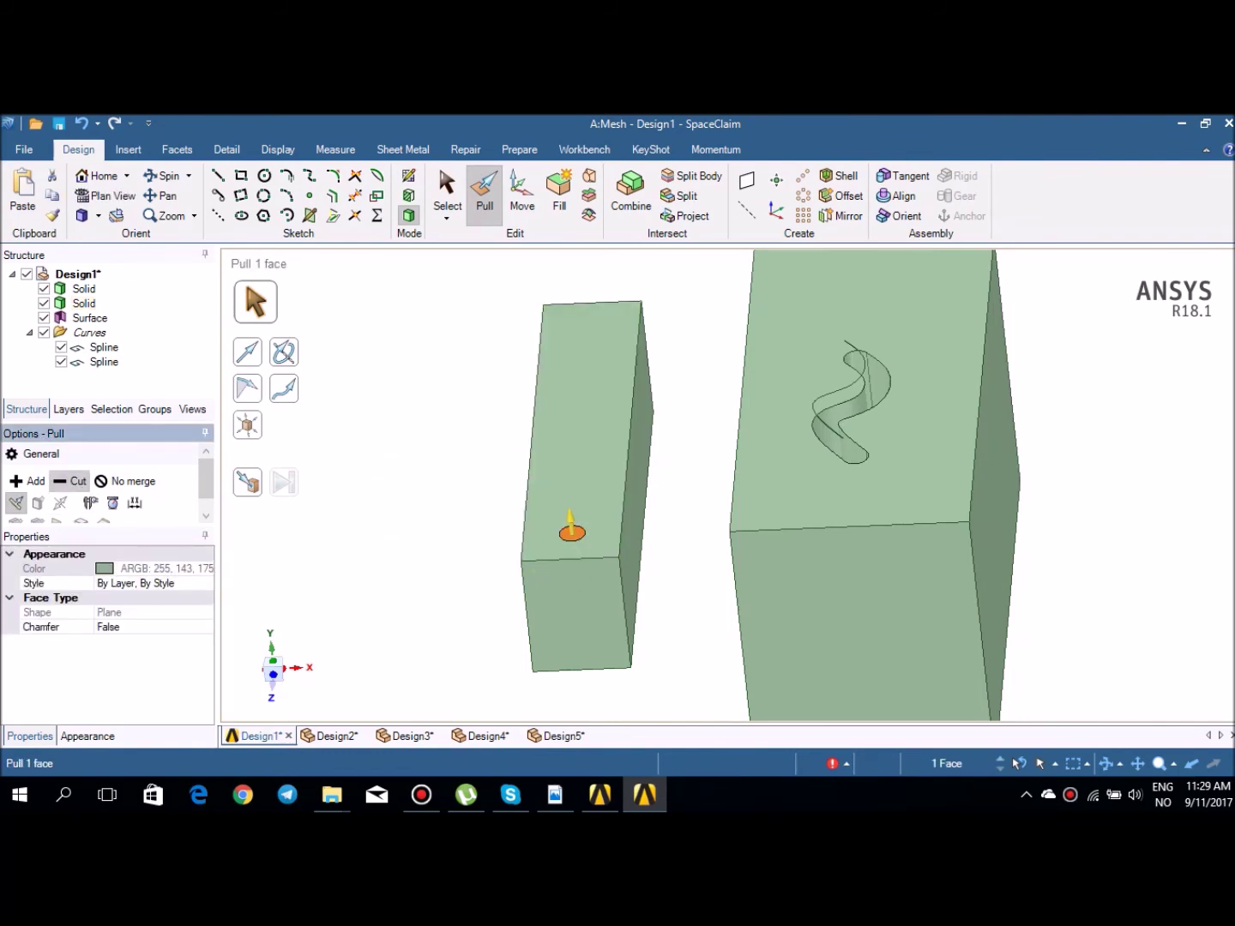
middle_click_drag(505, 621, 428, 553)
left_click_drag(572, 536, 622, 699)
middle_click_drag(563, 612, 562, 652)
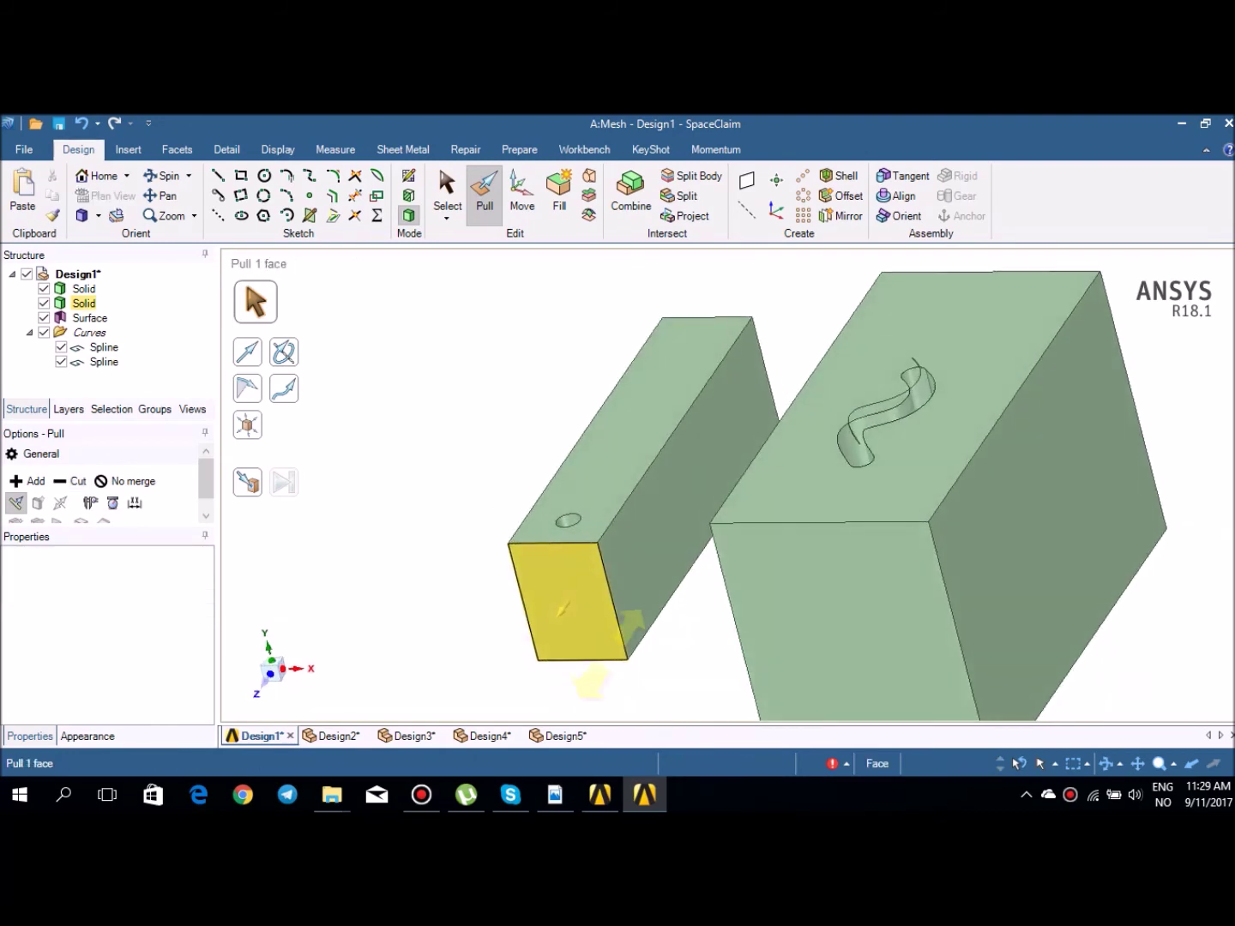
Step: Examine the cut hole in the narrow block up close from several angles
scroll(574, 601, "up", 4)
middle_click_drag(585, 467, 619, 621, "ctrl")
middle_click_drag(583, 505, 634, 612)
middle_click_drag(607, 546, 528, 416, "shift")
scroll(546, 503, "down", 3)
middle_click_drag(567, 566, 502, 386)
middle_click_drag(574, 404, 494, 354, "ctrl")
key("Escape")
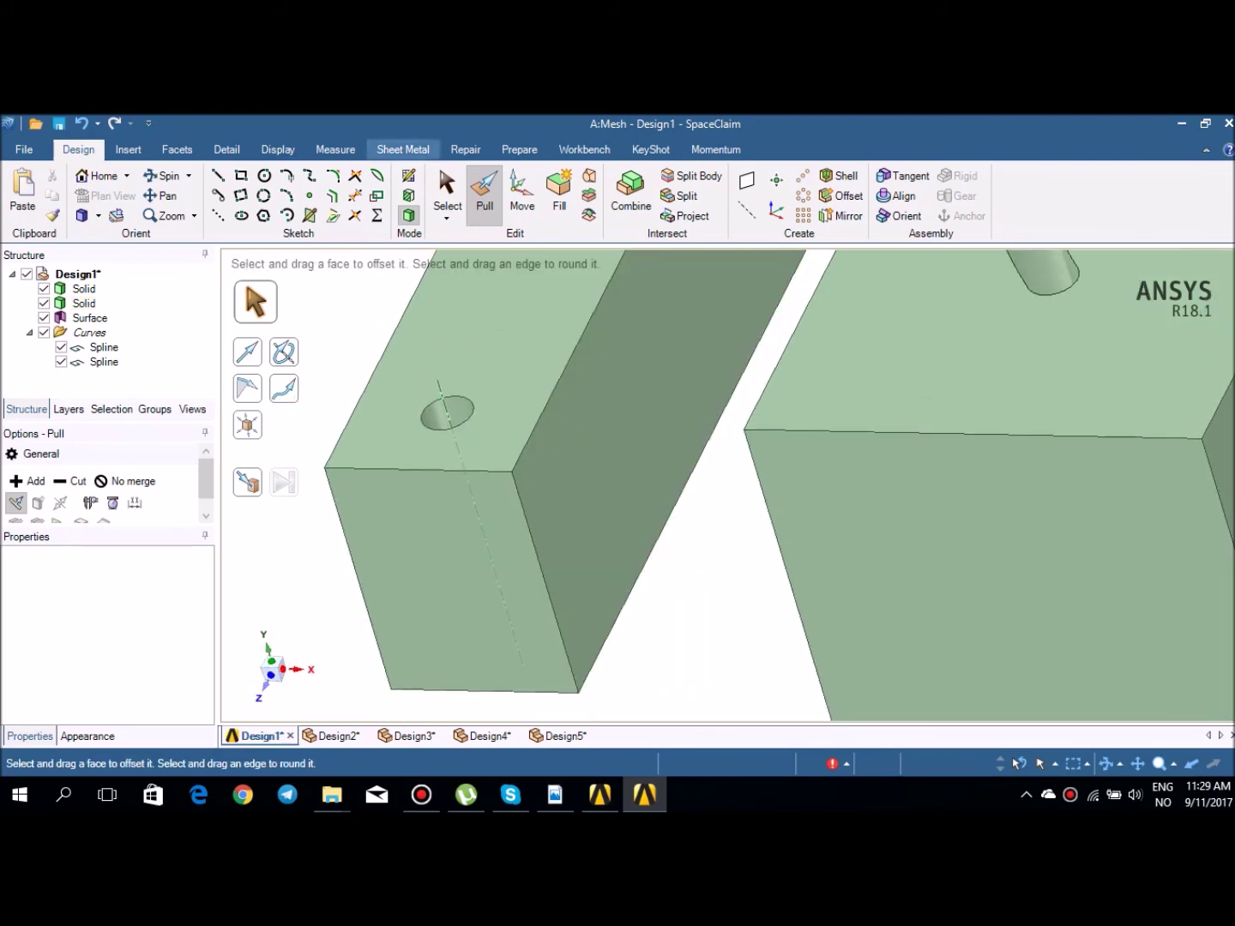
Step: Sketch a wavy four-point spline about 21.8 mm long on the narrow block's top face, starting at the round hole's edge
left_click(409, 175)
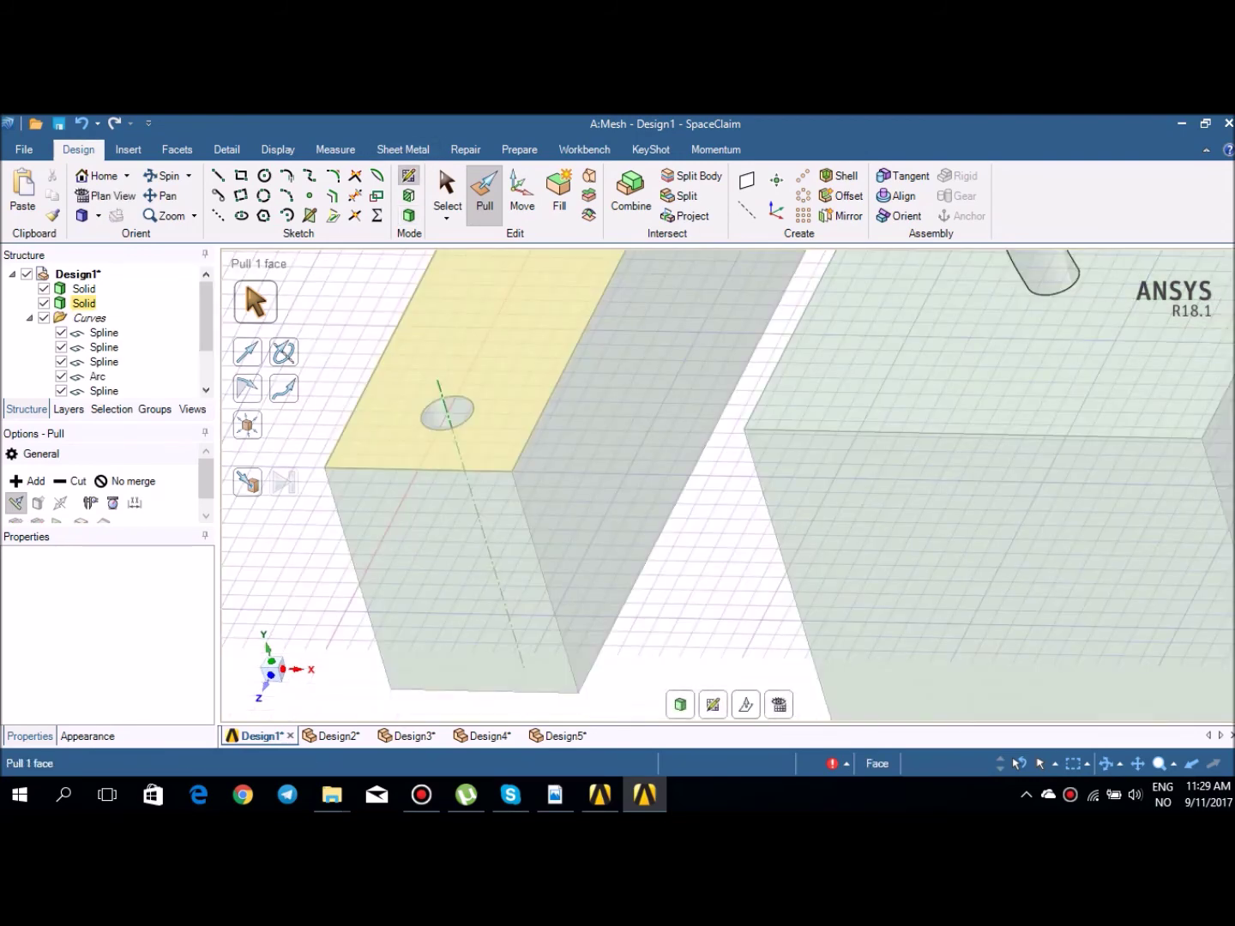
left_click(778, 705)
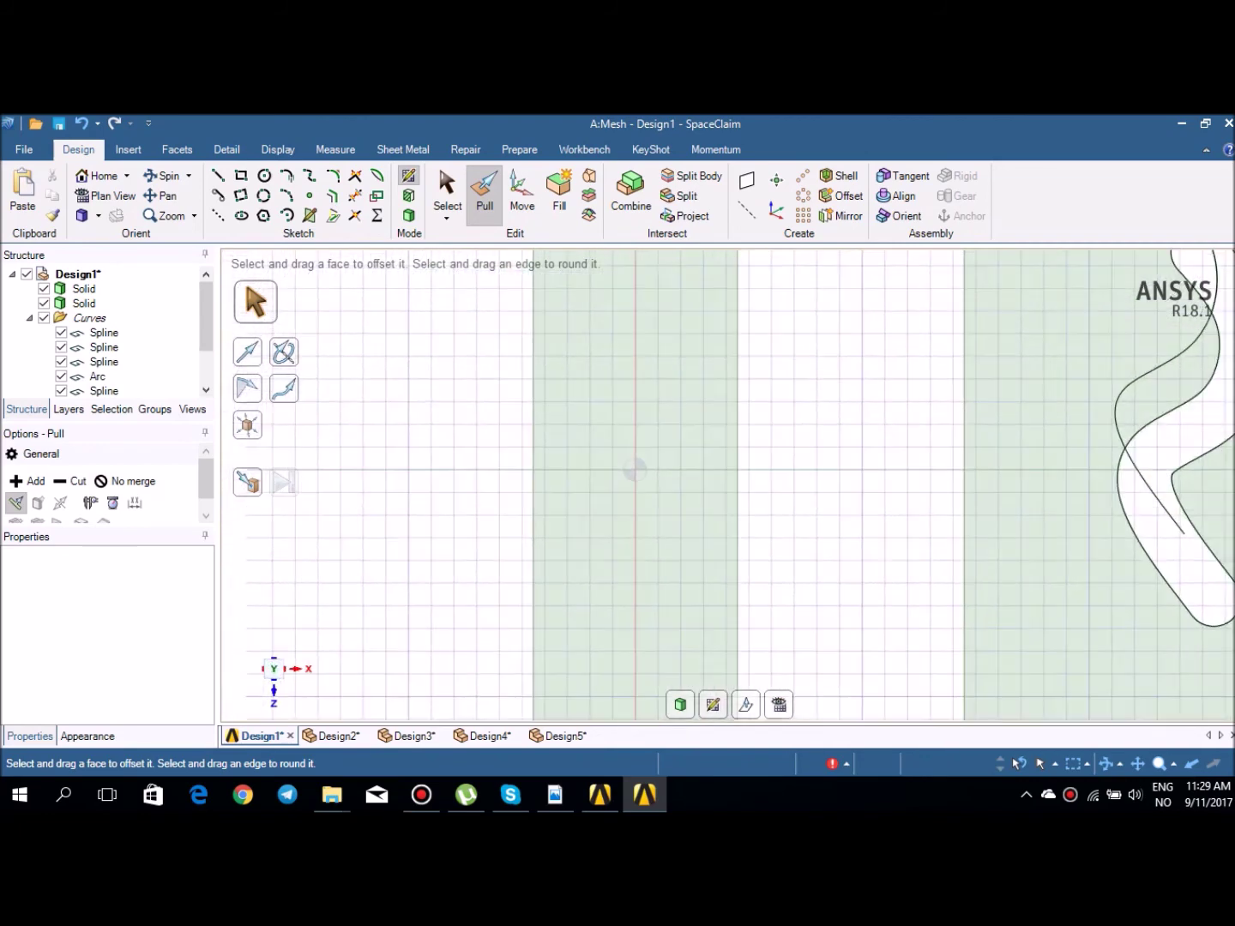
scroll(594, 505, "down", 3)
middle_click_drag(618, 485, 599, 372, "shift")
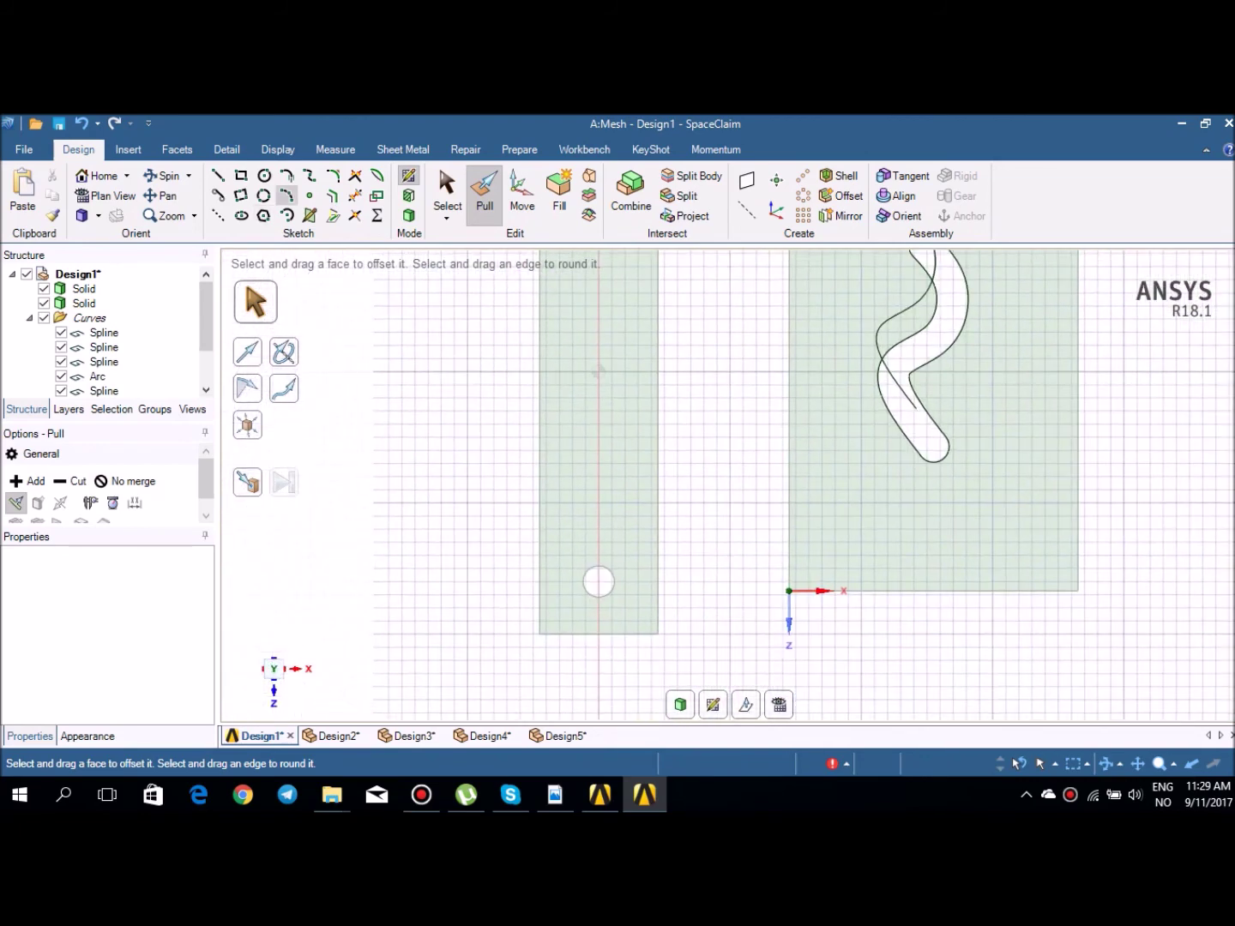
left_click(310, 177)
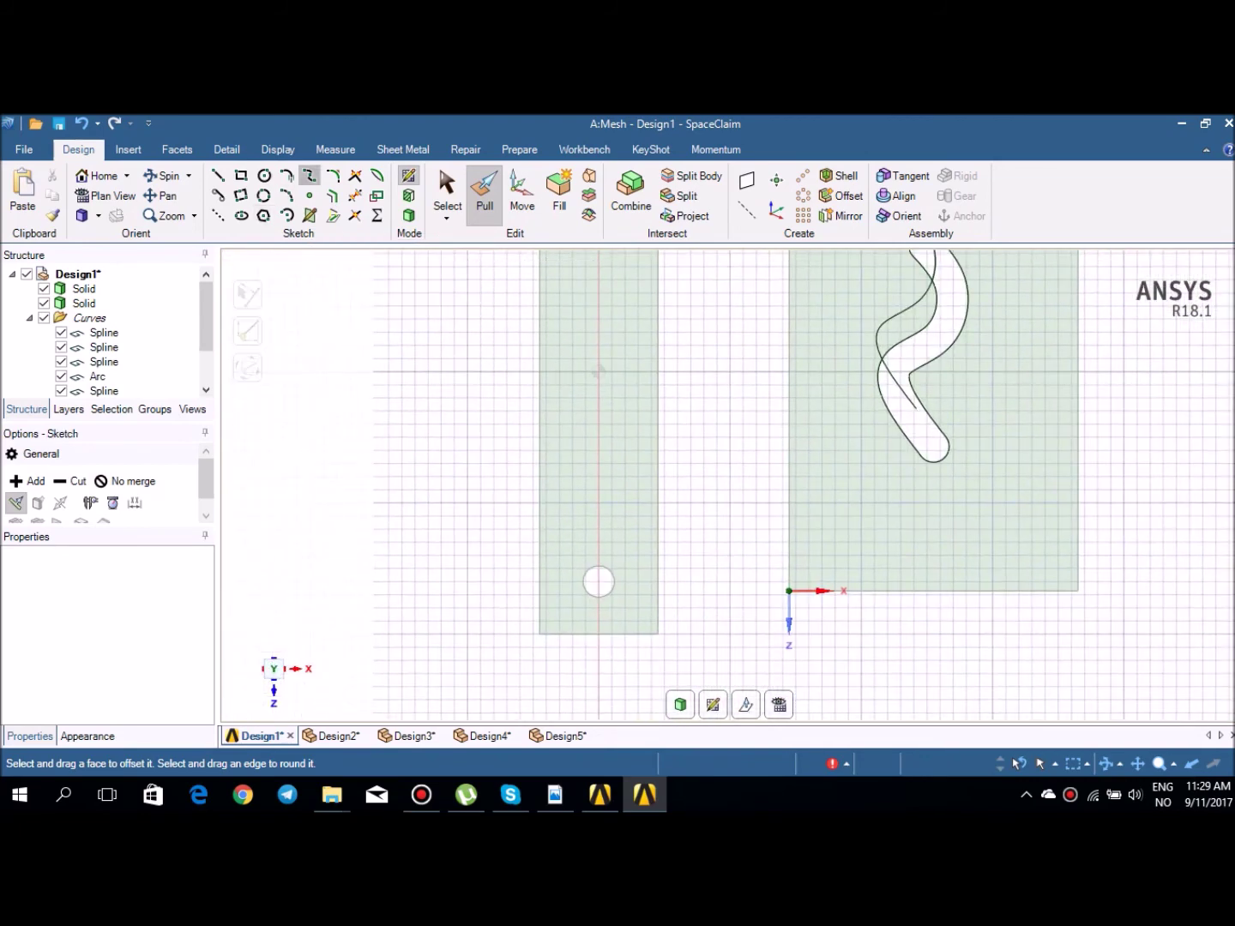
left_click(598, 566)
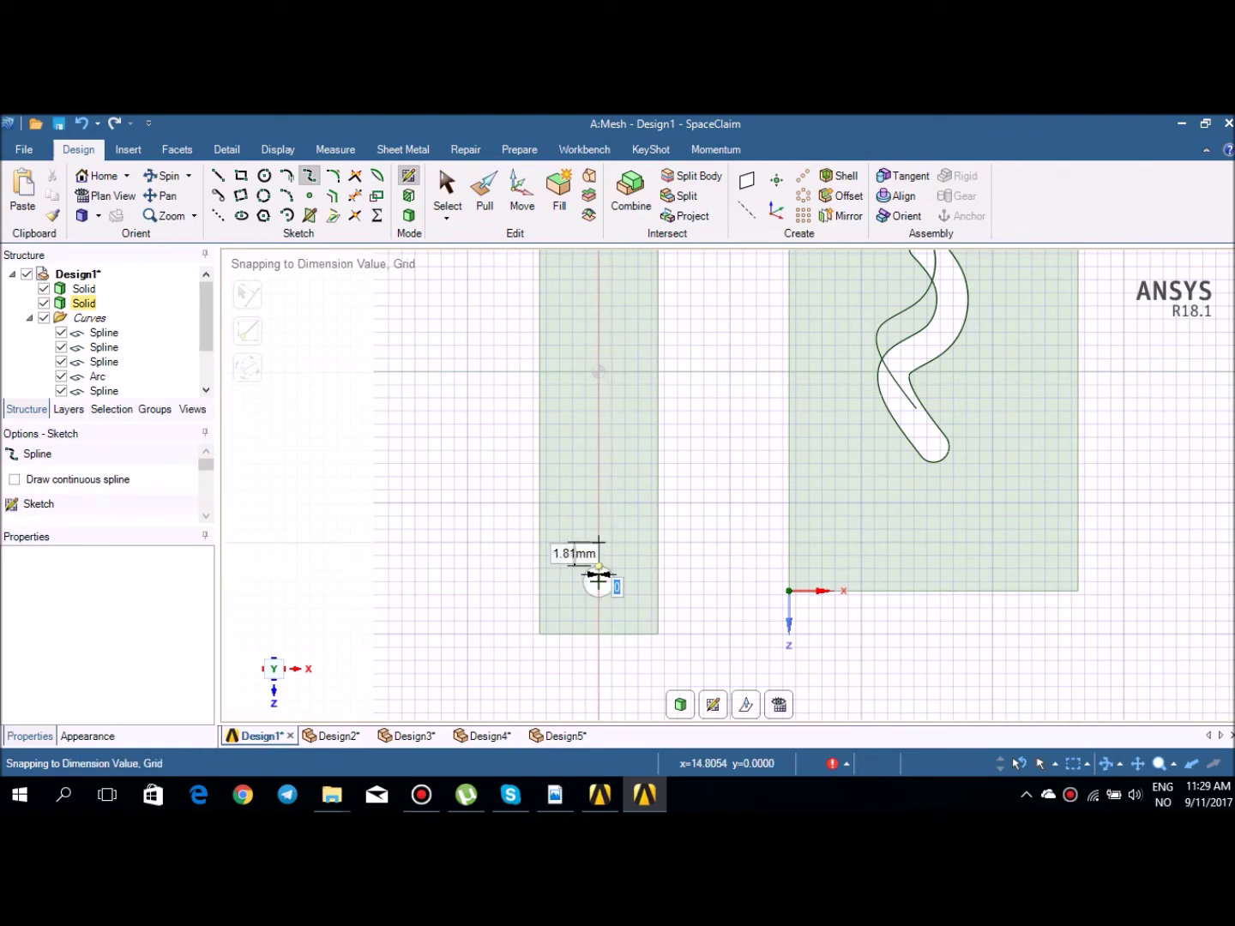
left_click(585, 477)
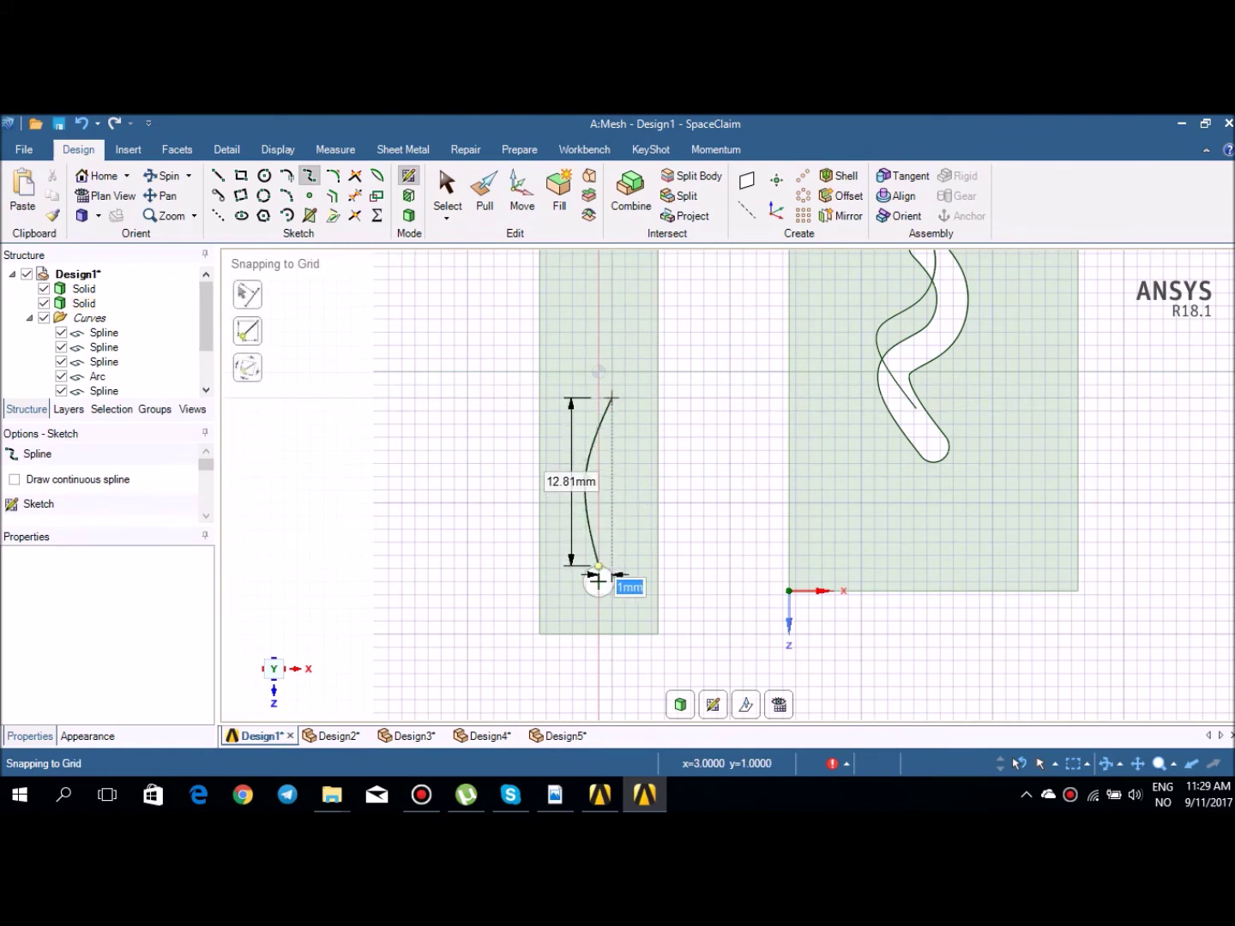
left_click(614, 386)
type("0")
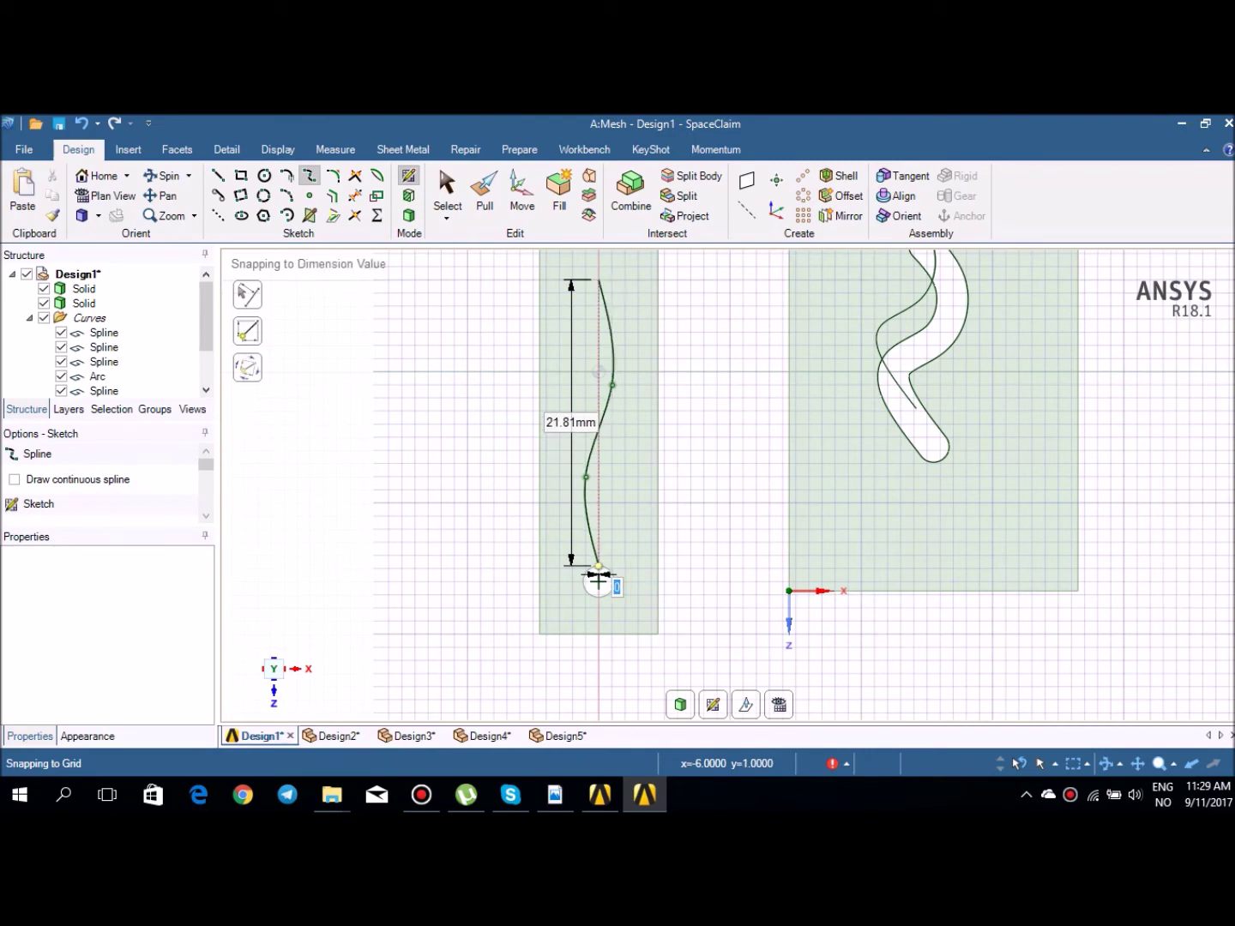
key("Return")
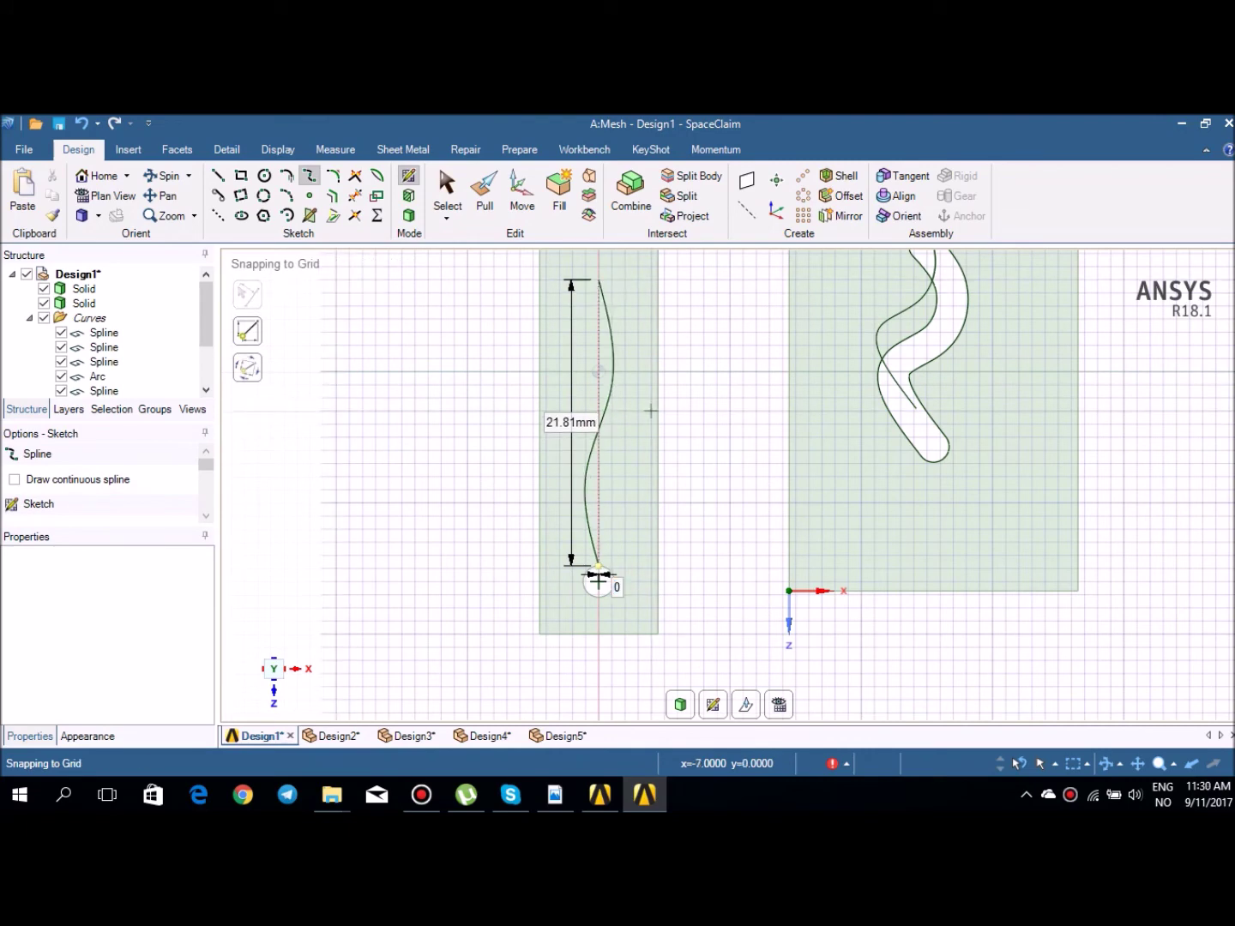
key("p")
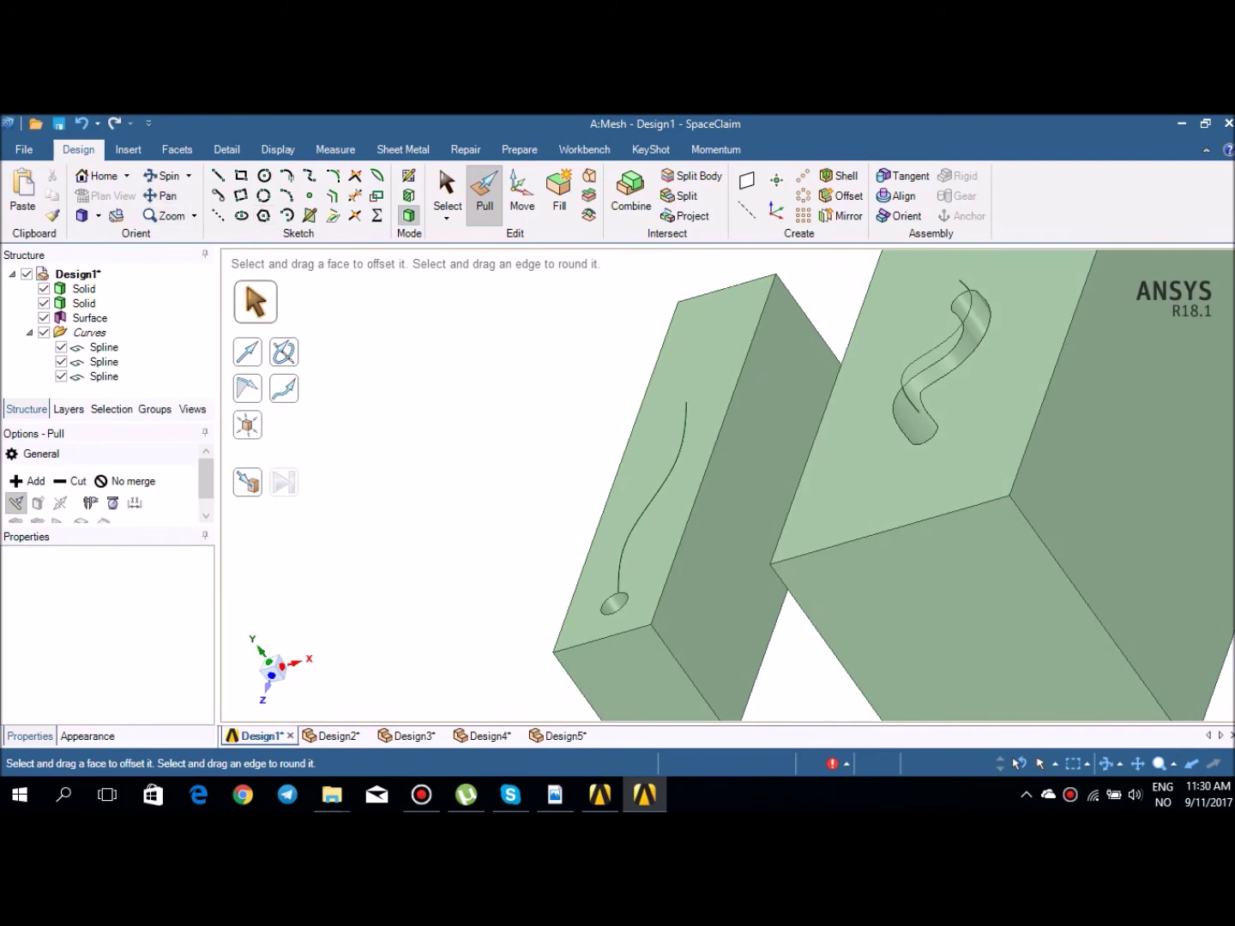
left_click(96, 175)
scroll(692, 339, "up", 5)
left_click(692, 339)
middle_click_drag(612, 455, 512, 513, "ctrl")
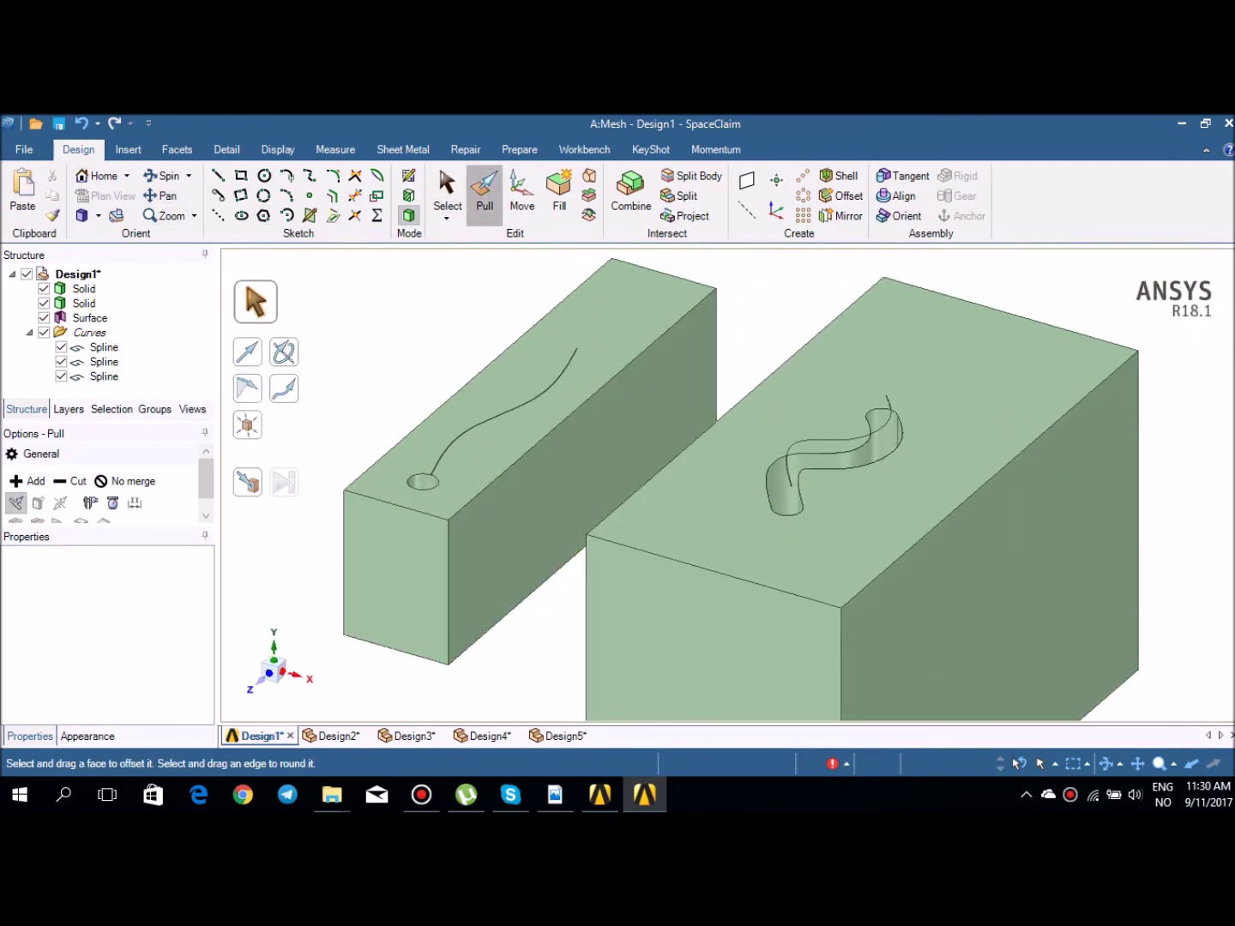
left_click(423, 482)
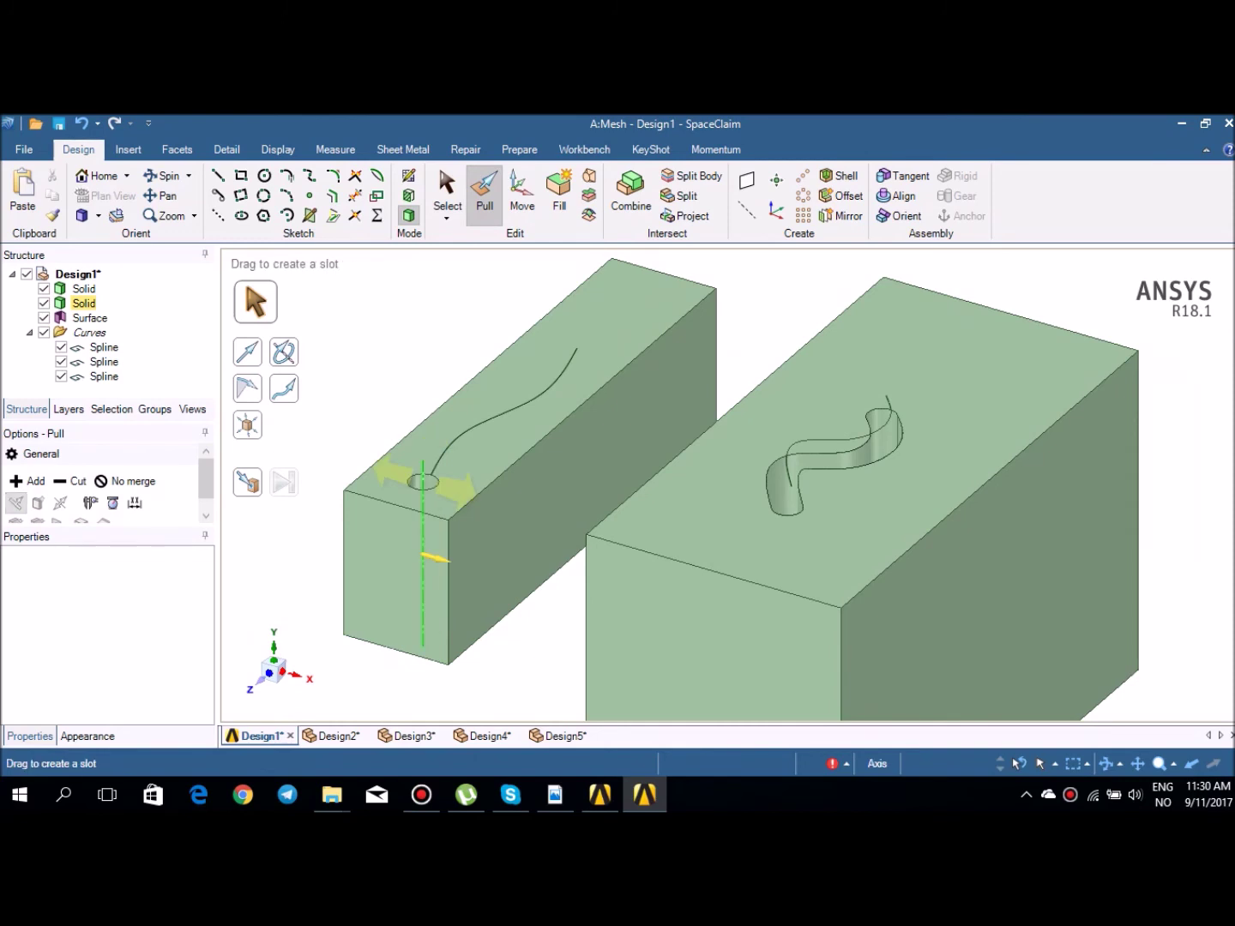
scroll(423, 483, "up", 5)
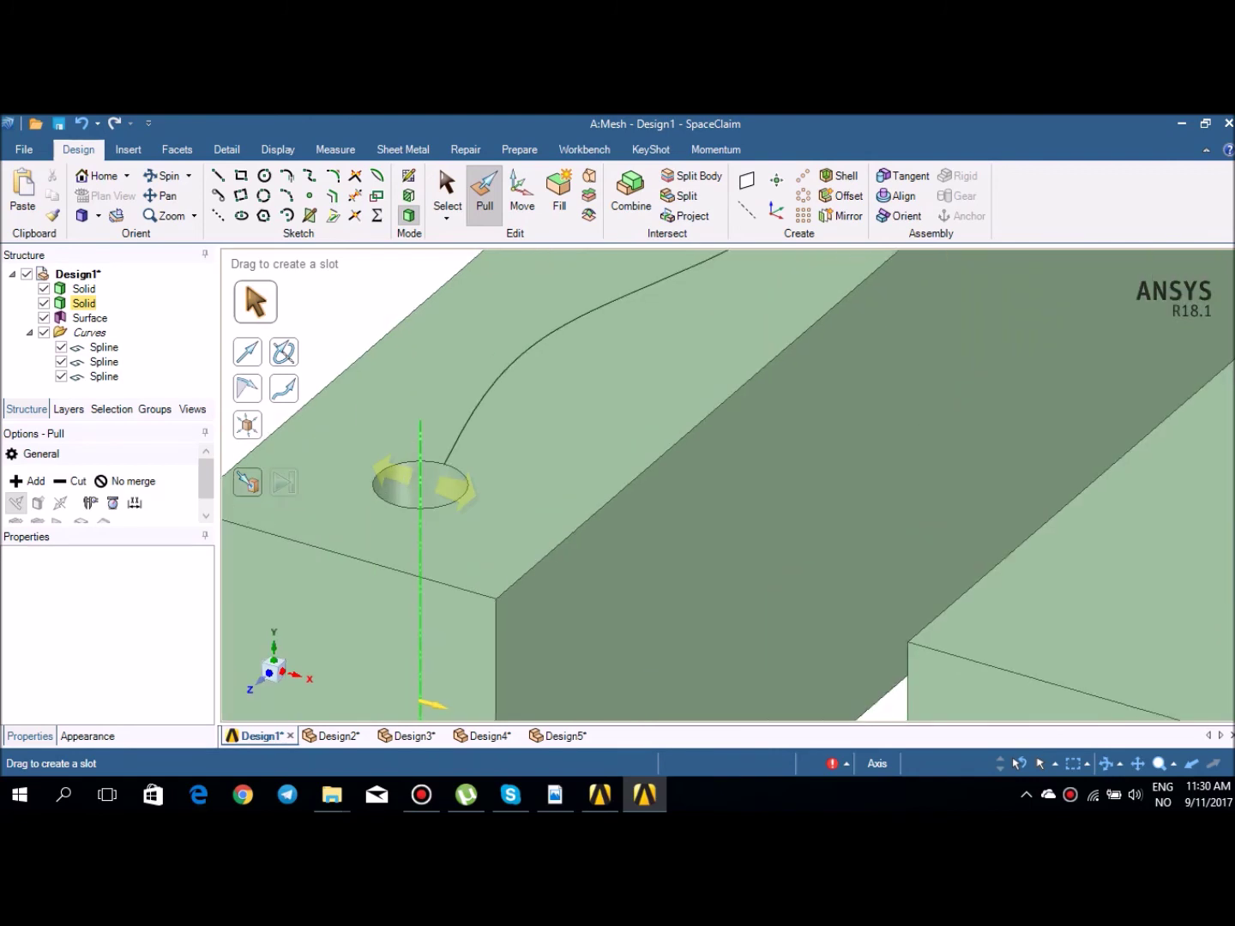
left_click(421, 443)
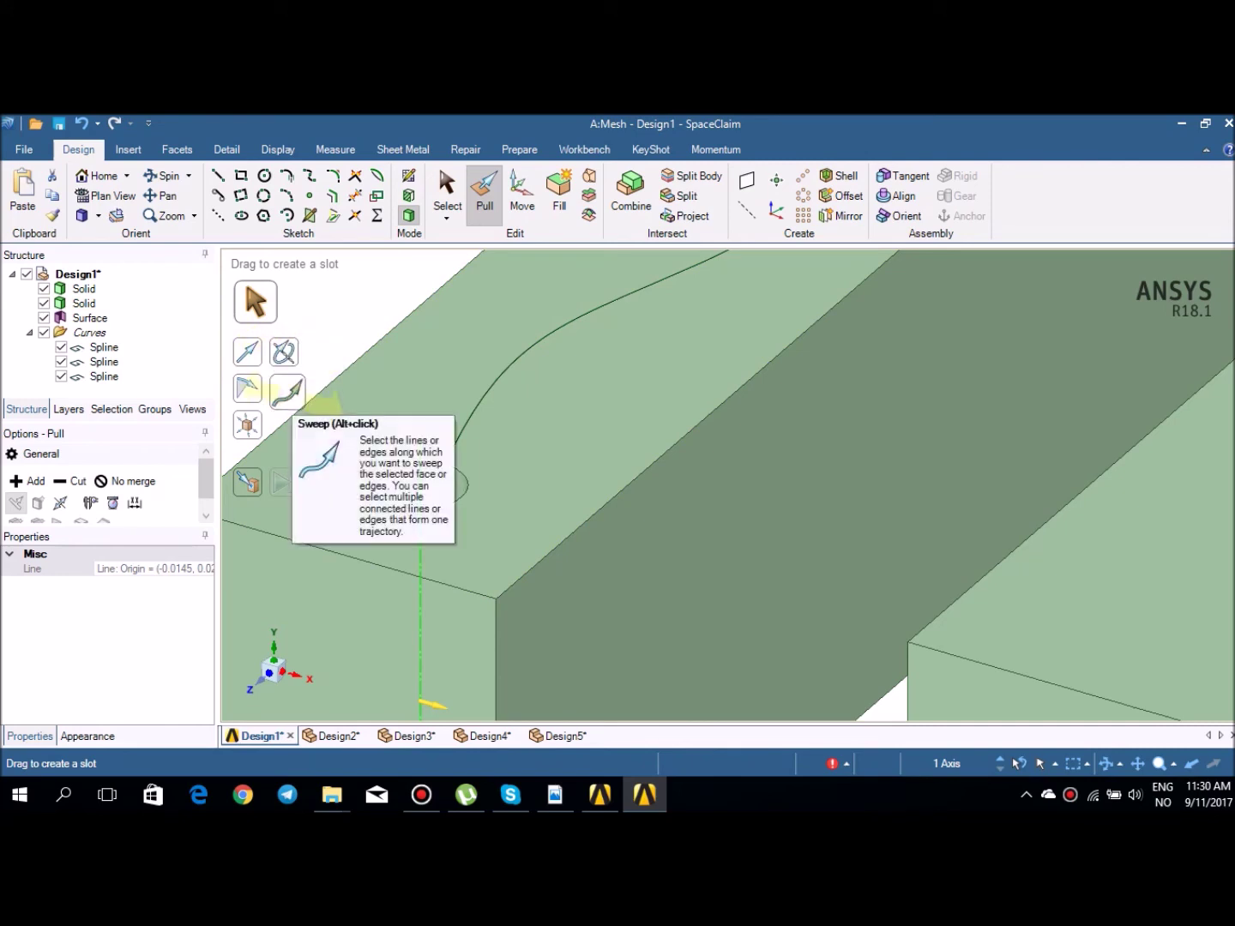
left_click(287, 393)
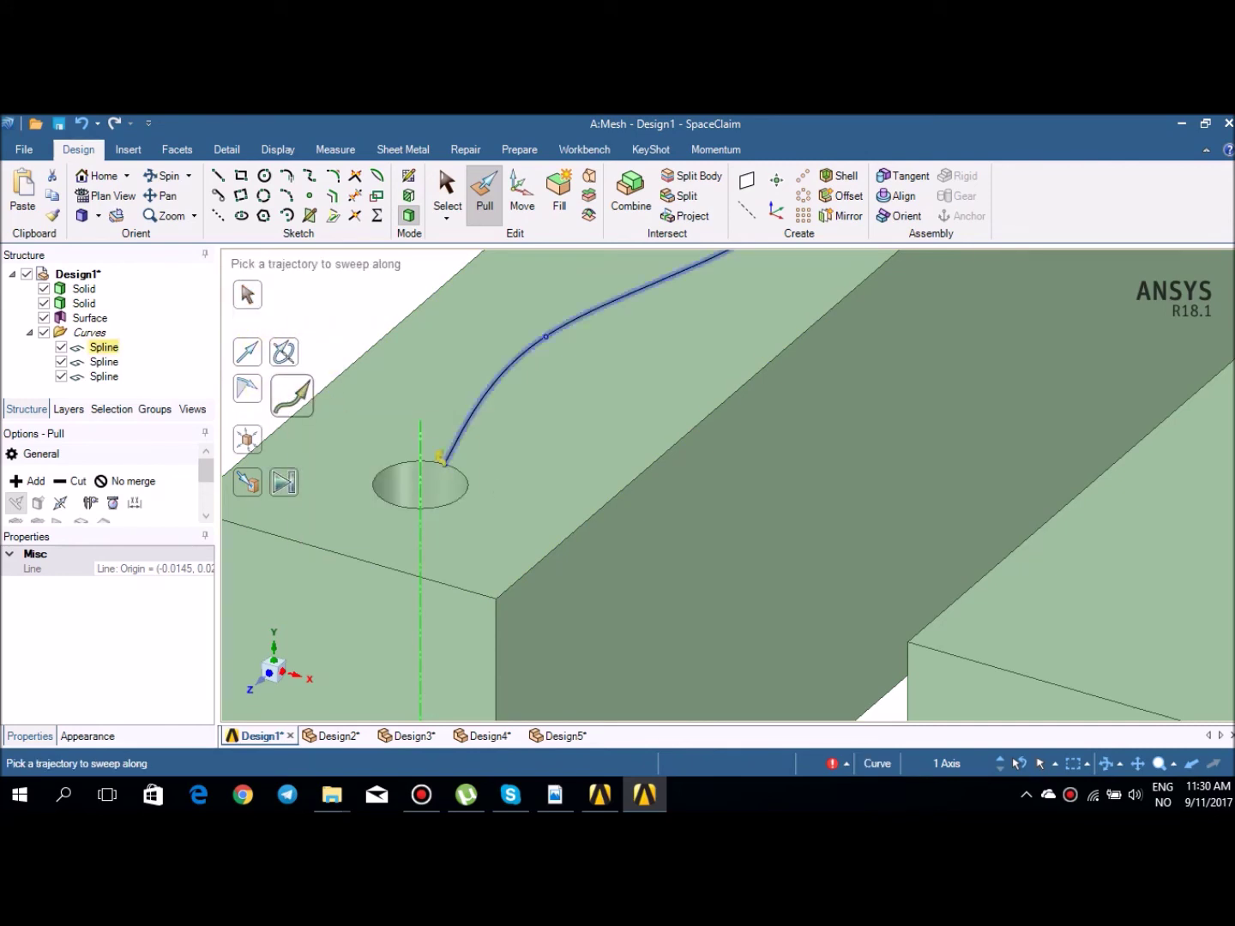
left_click(444, 459)
key("Escape")
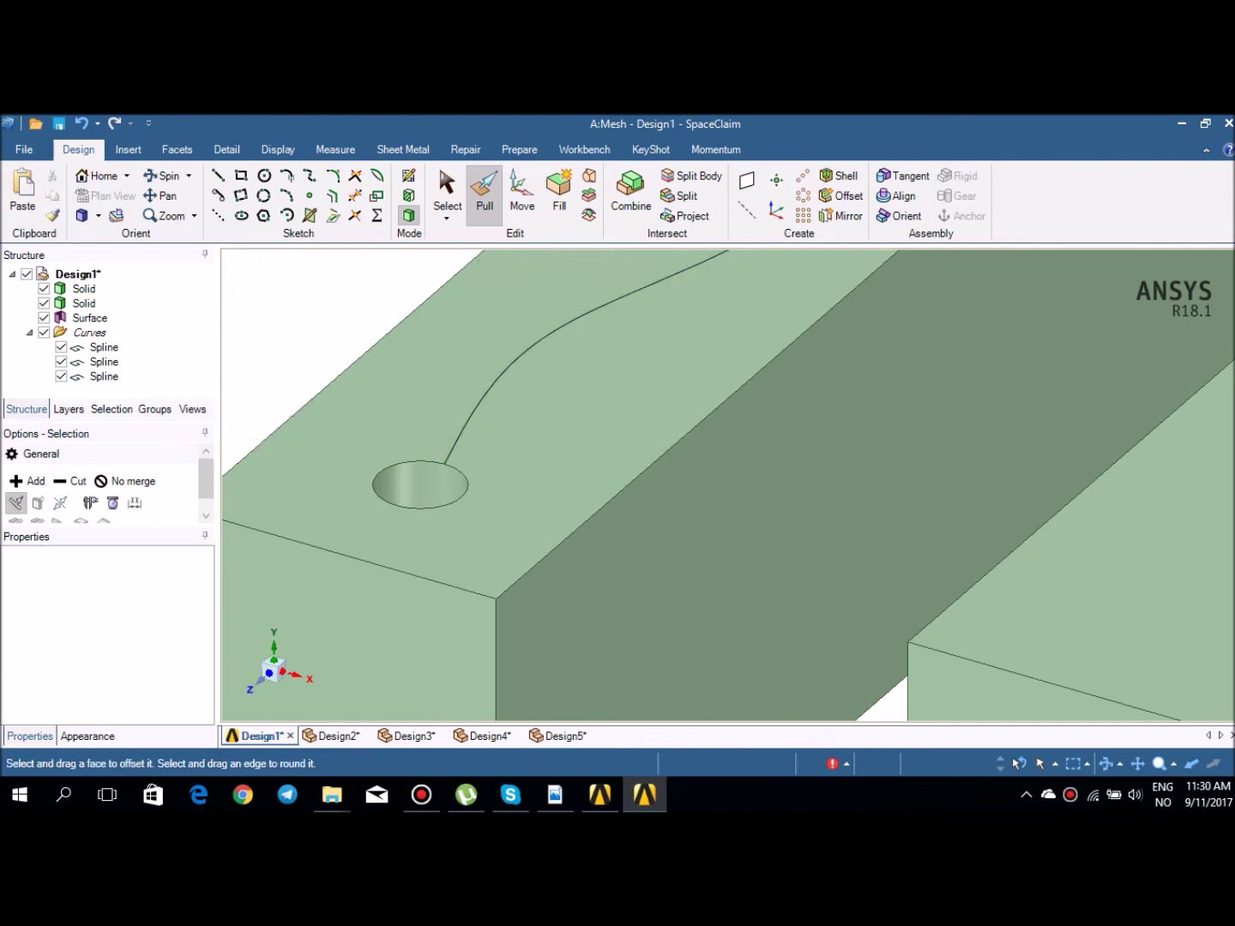
Step: Sweep the round hole's axis along the full spline to cut a curved slot through the narrow block
left_click(485, 196)
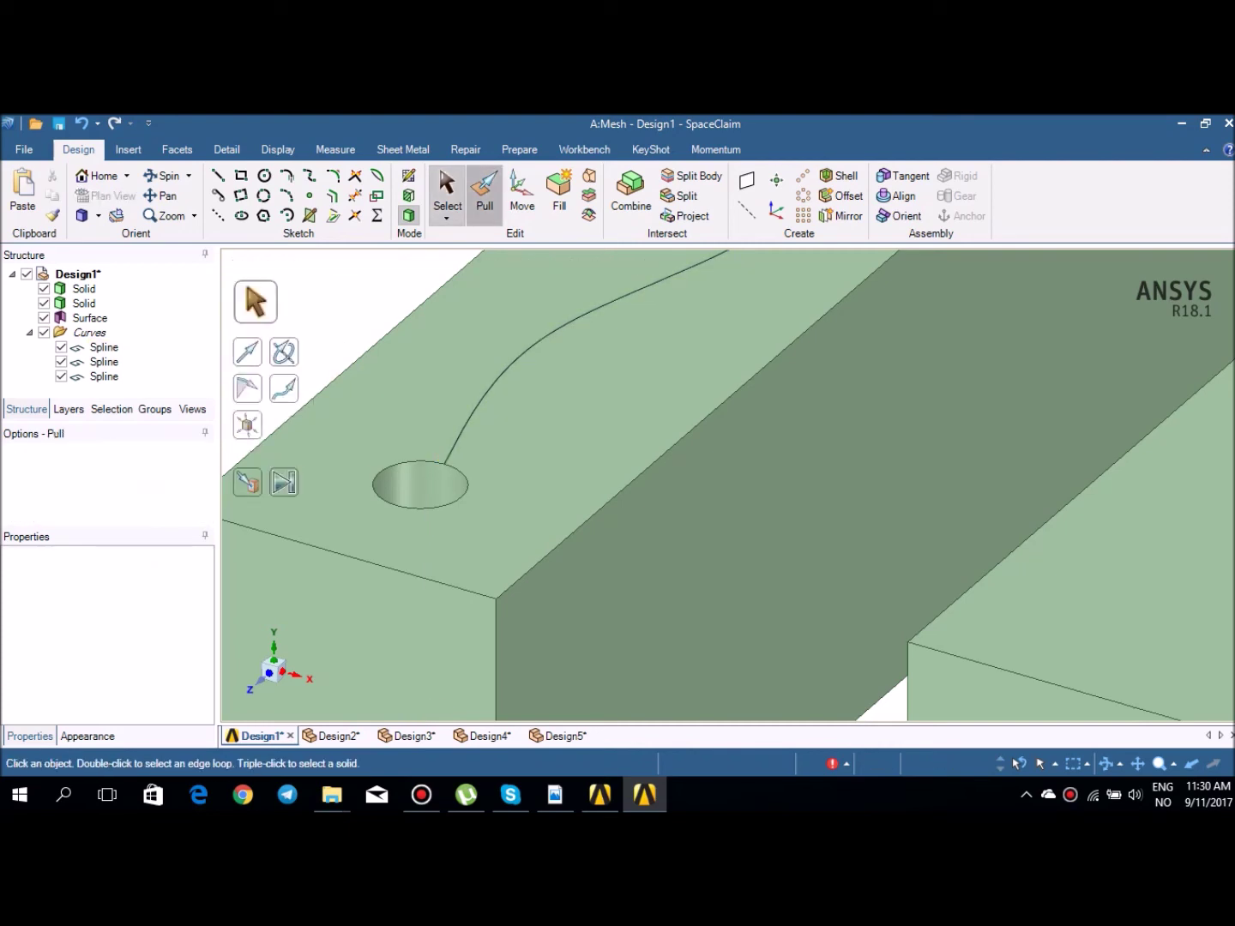
left_click(420, 485)
left_click(421, 445)
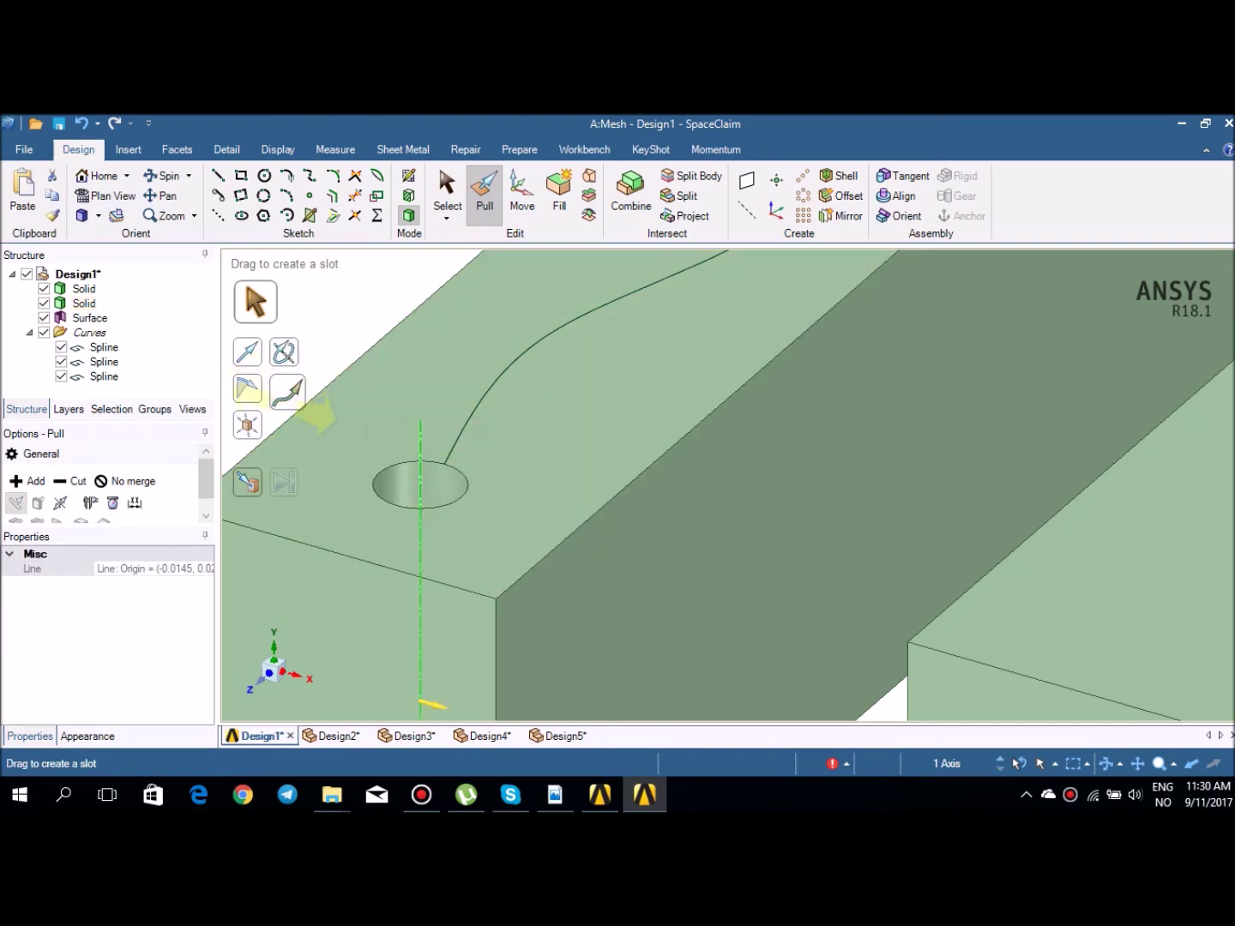
left_click(289, 393)
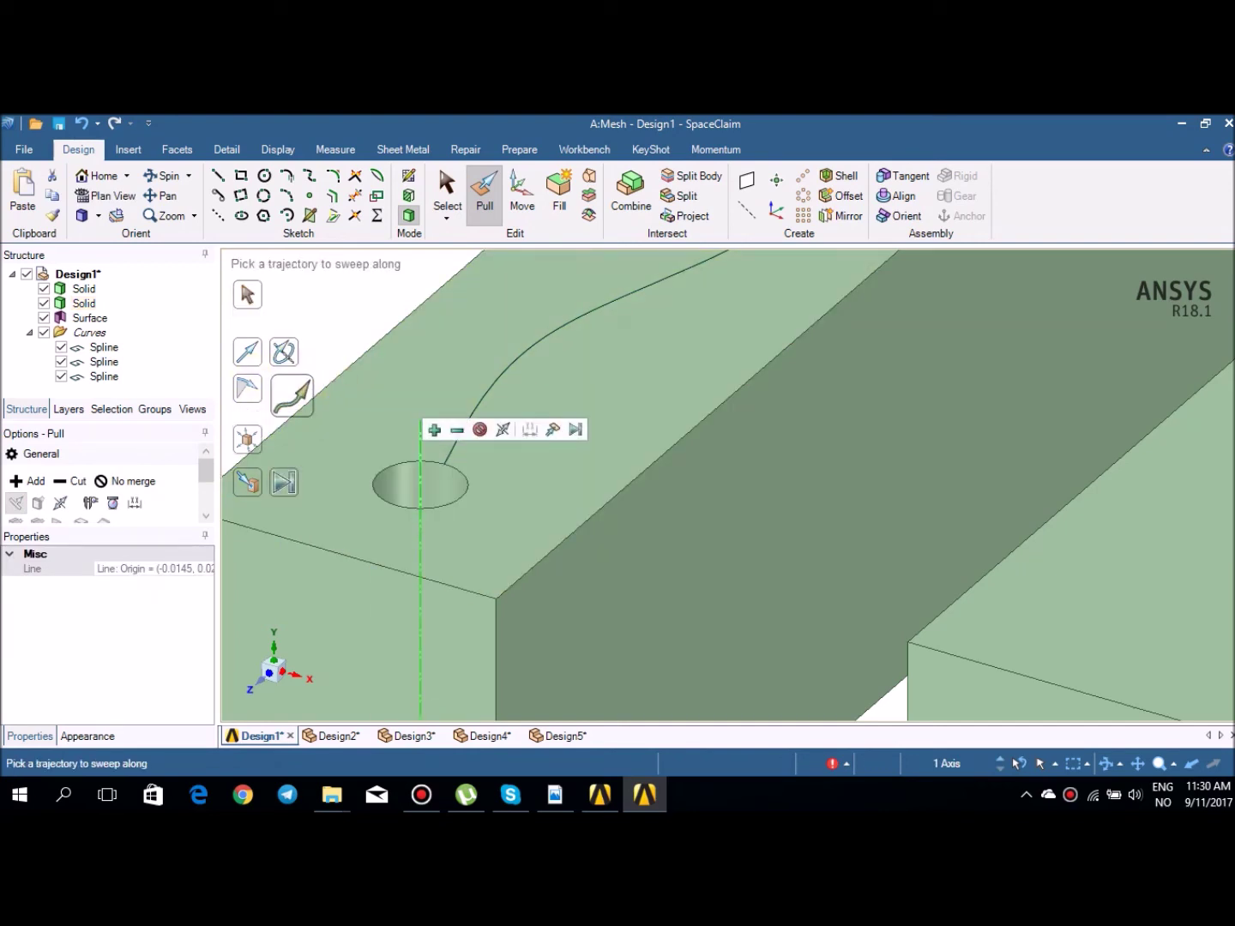
left_click(449, 455)
left_click_drag(444, 460, 738, 253)
middle_click_drag(737, 253, 463, 544, "shift")
scroll(531, 455, "down", 1)
scroll(549, 502, "down", 3)
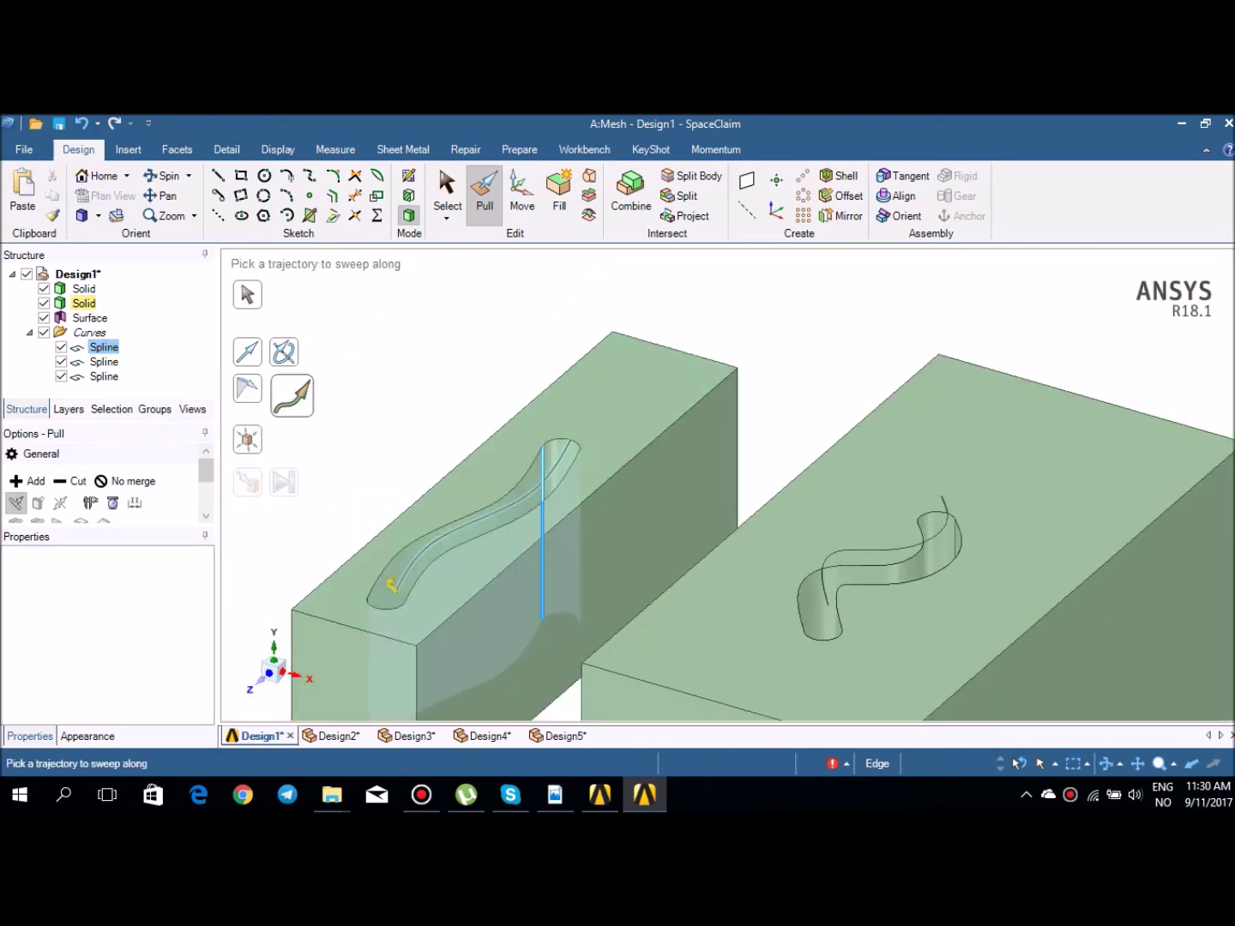
middle_click_drag(543, 505, 408, 287)
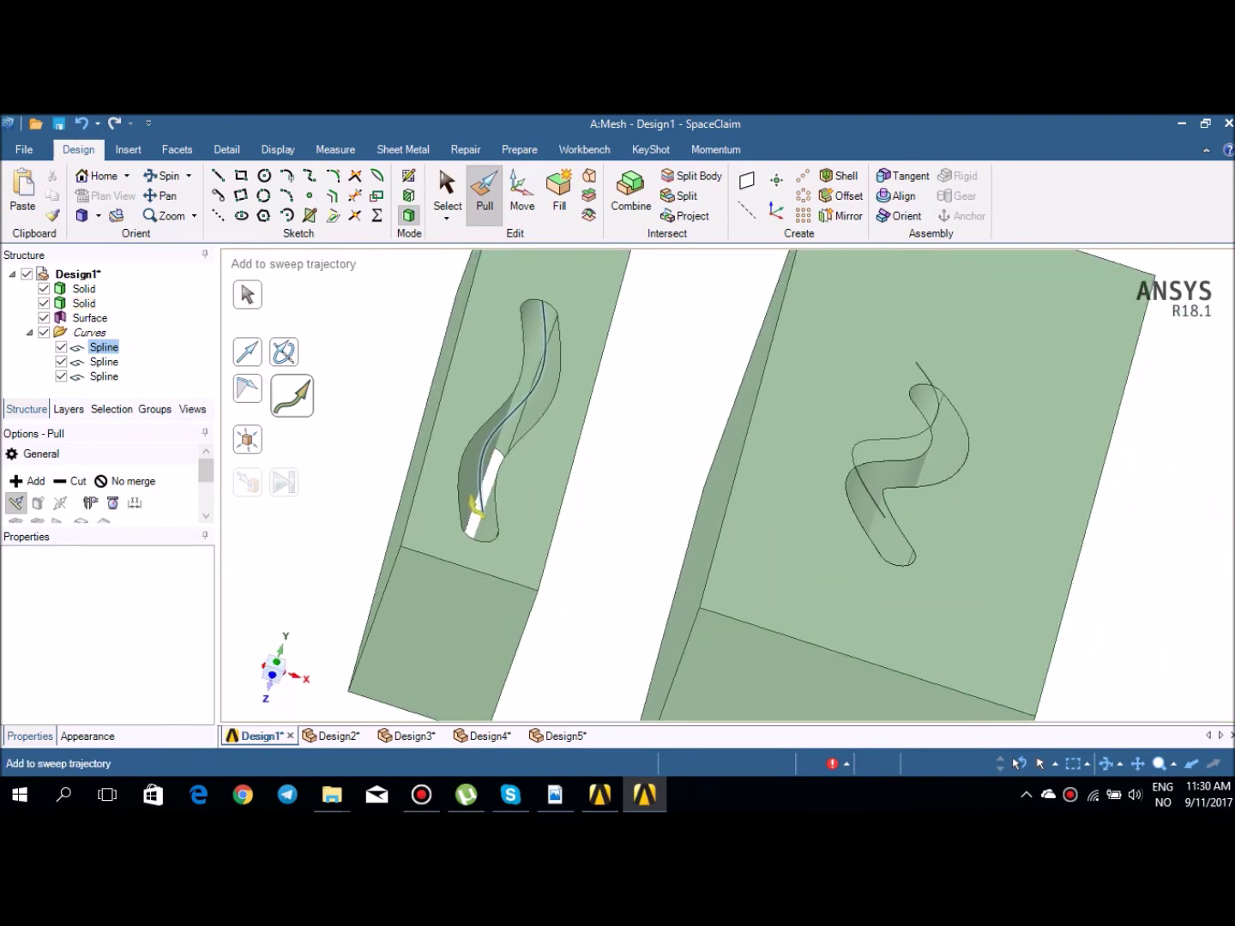
Step: Switch to Design2 and create a plane on the flat side face of the arched solid without the outer band
left_click(335, 736)
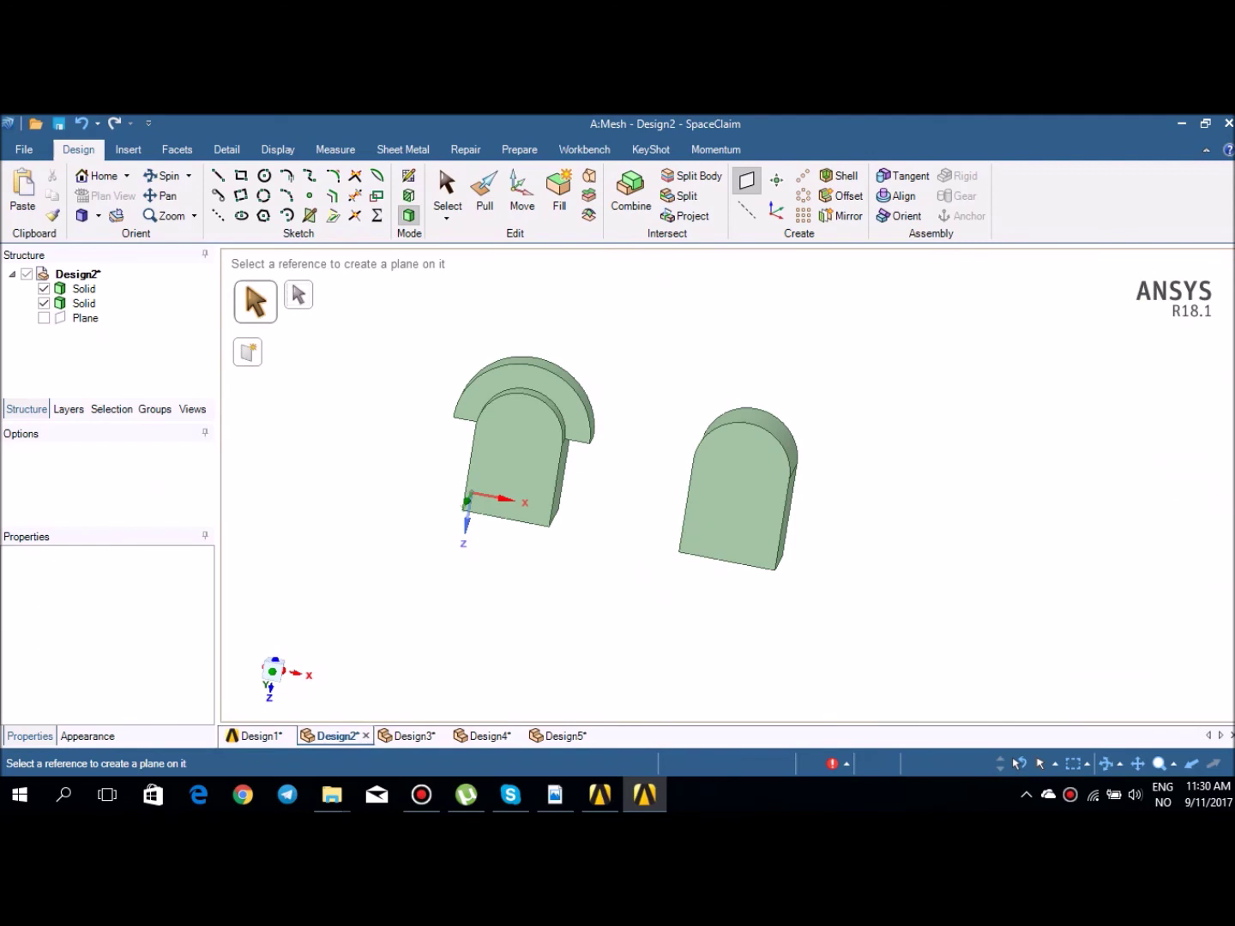
scroll(532, 476, "up", 5)
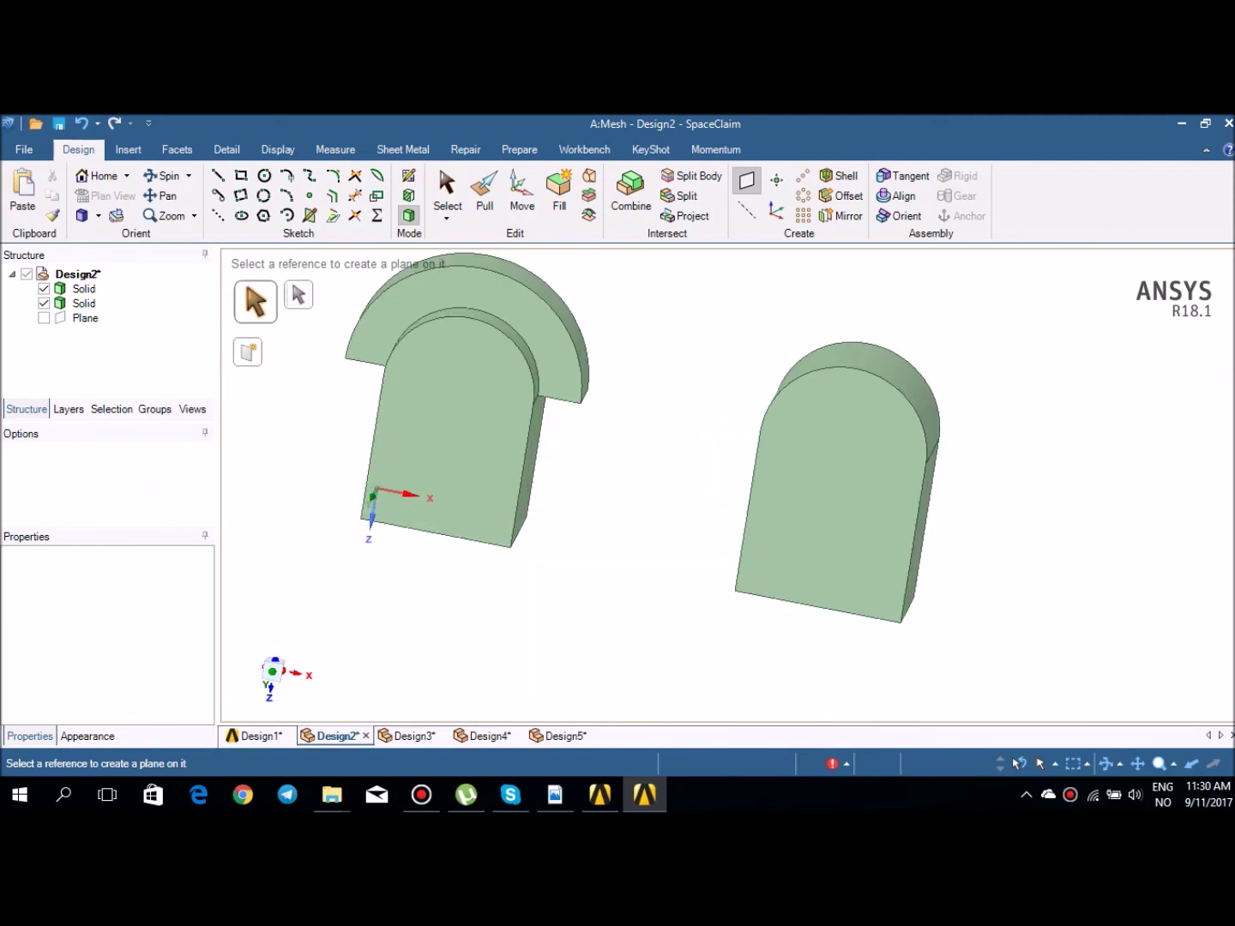
middle_click_drag(532, 477, 549, 475)
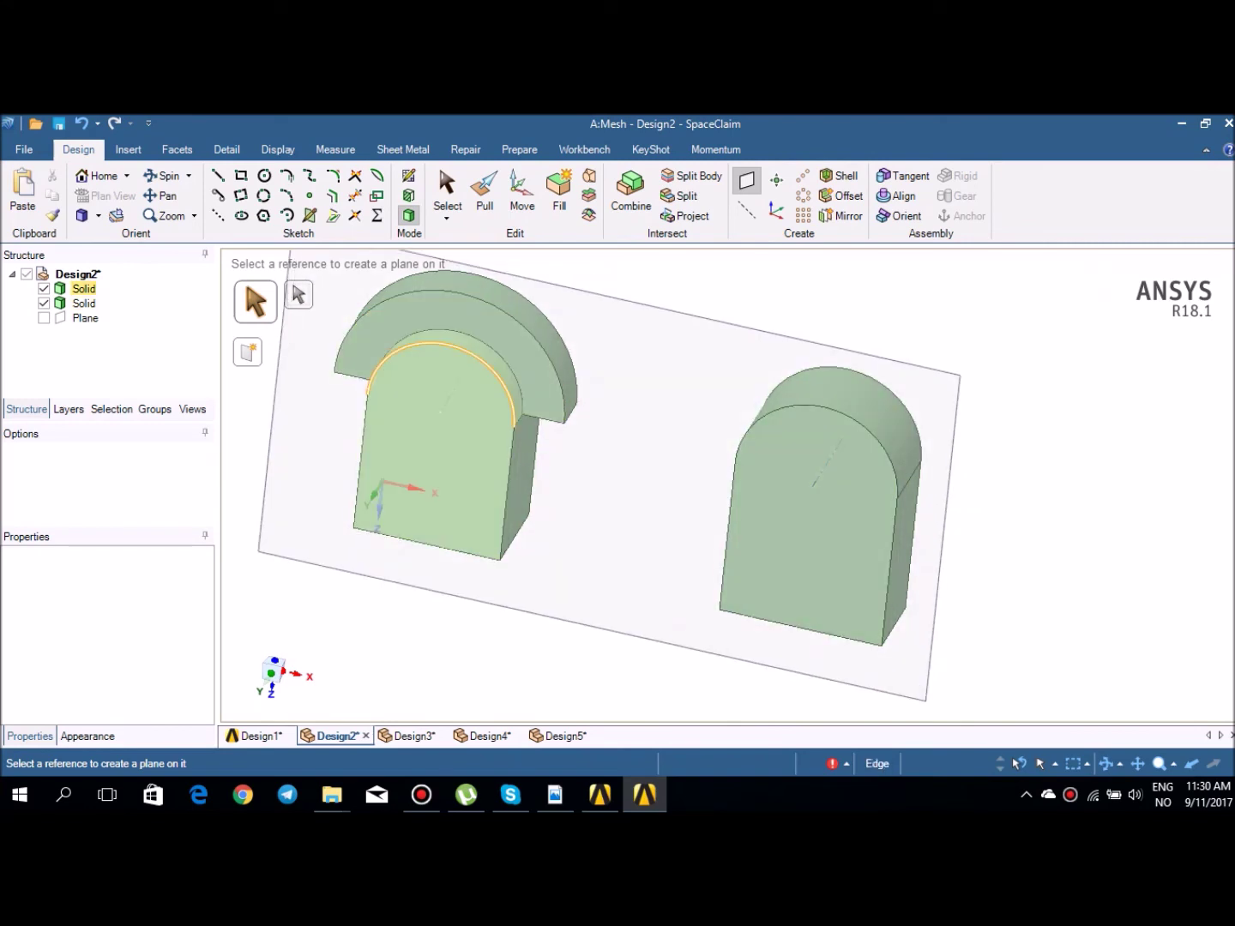
key("Escape")
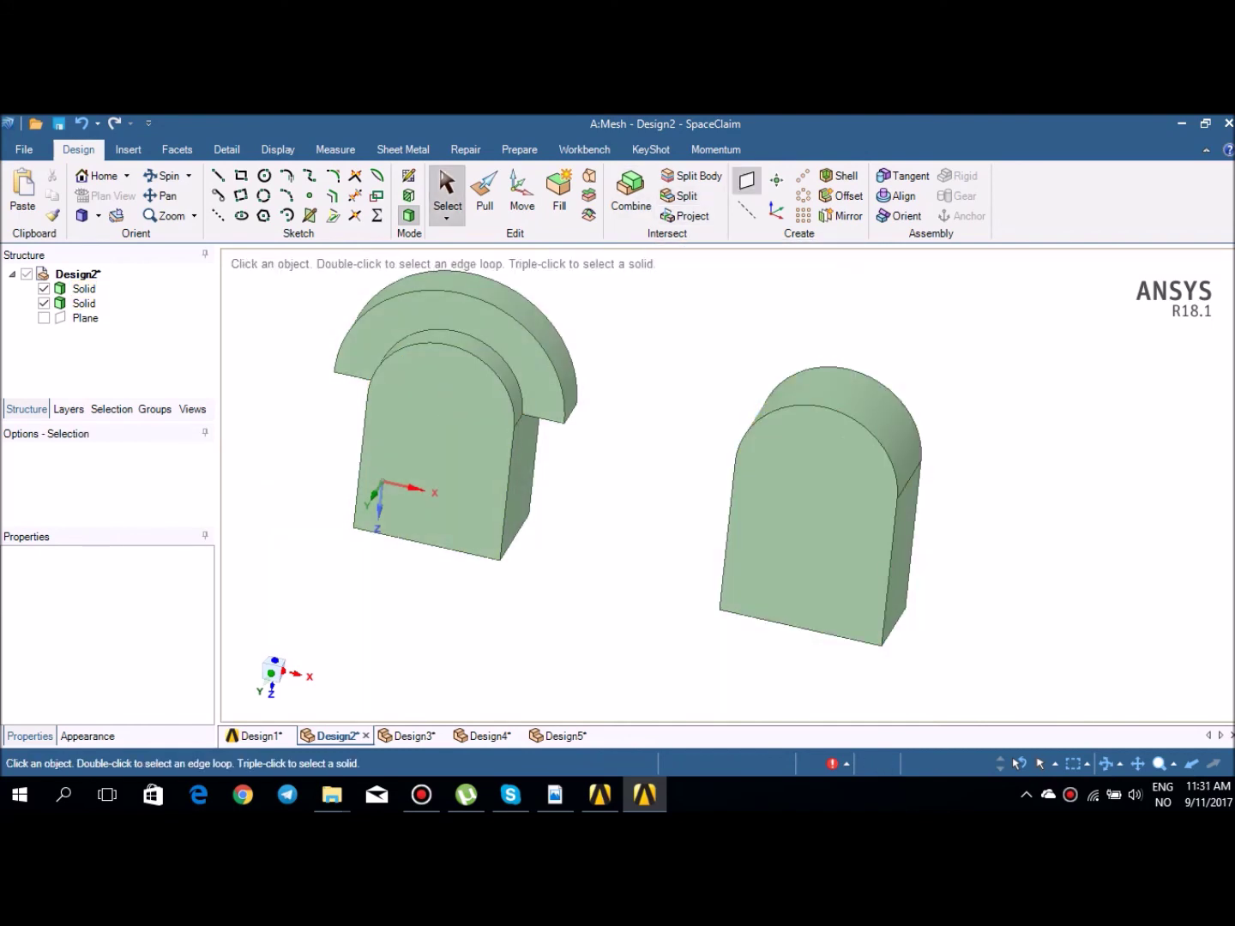
left_click(747, 181)
left_click(899, 549)
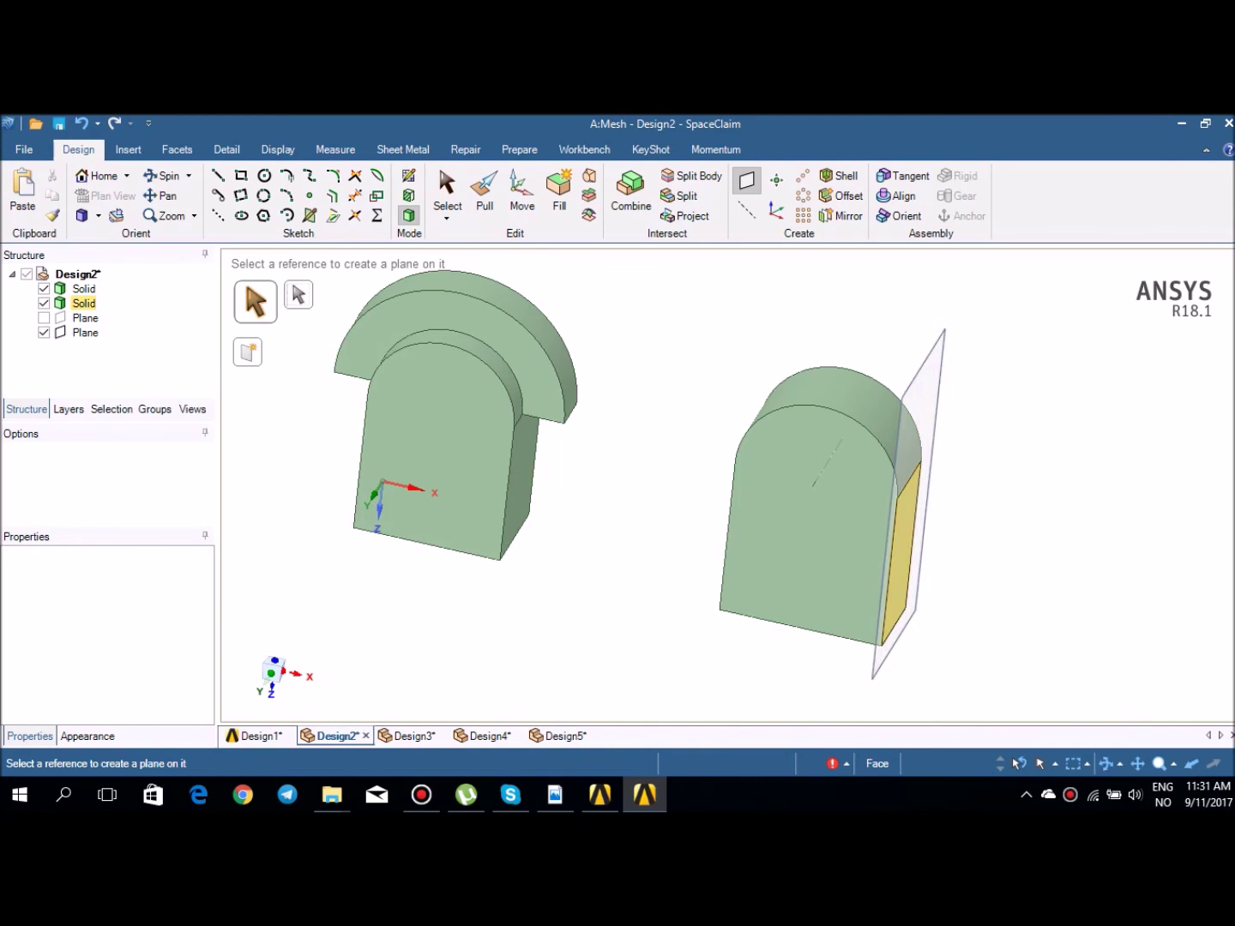
Step: Move the new plane up to the axis of the solid's rounded top using the Up To option
left_click(522, 196)
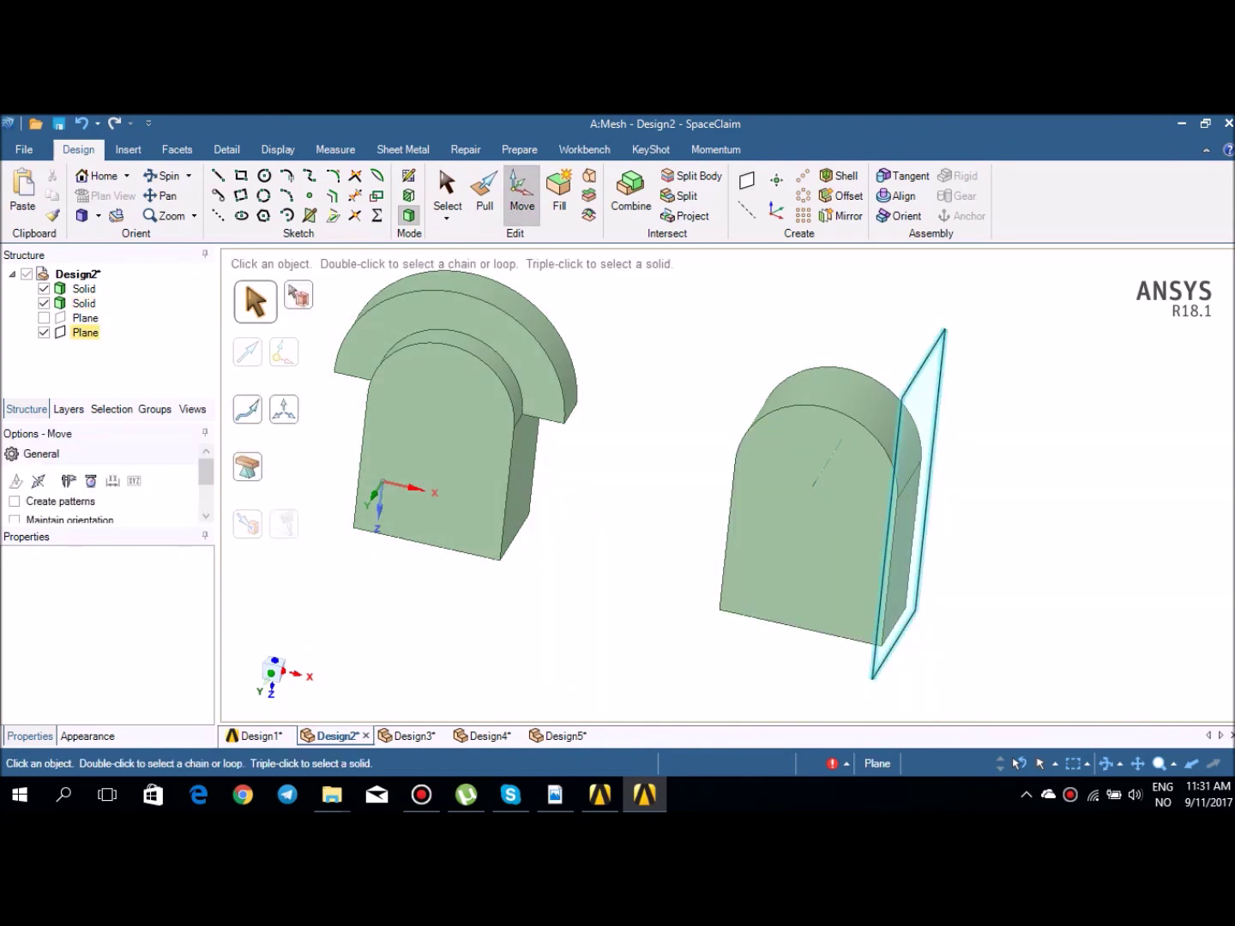
left_click(909, 504)
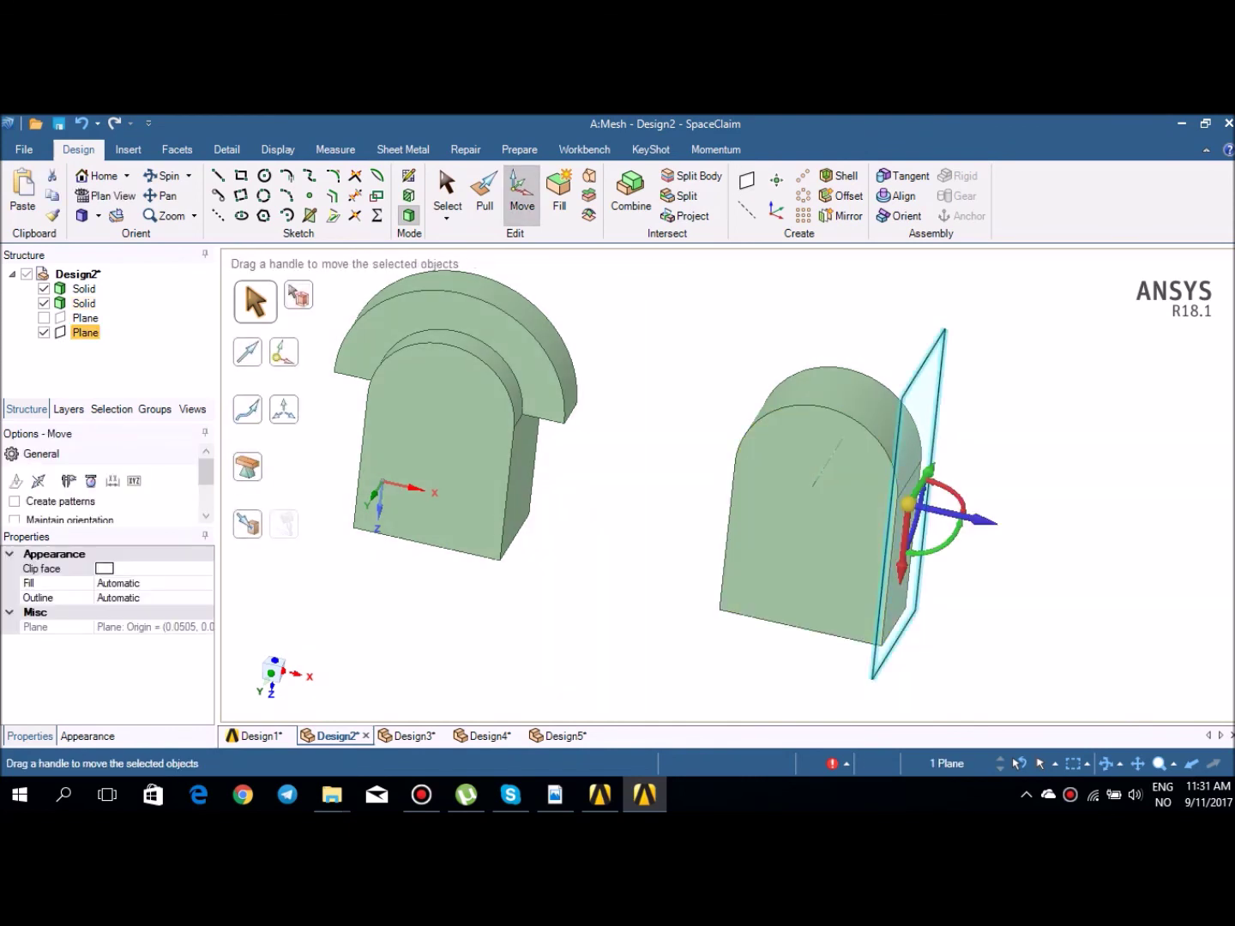
left_click(255, 530)
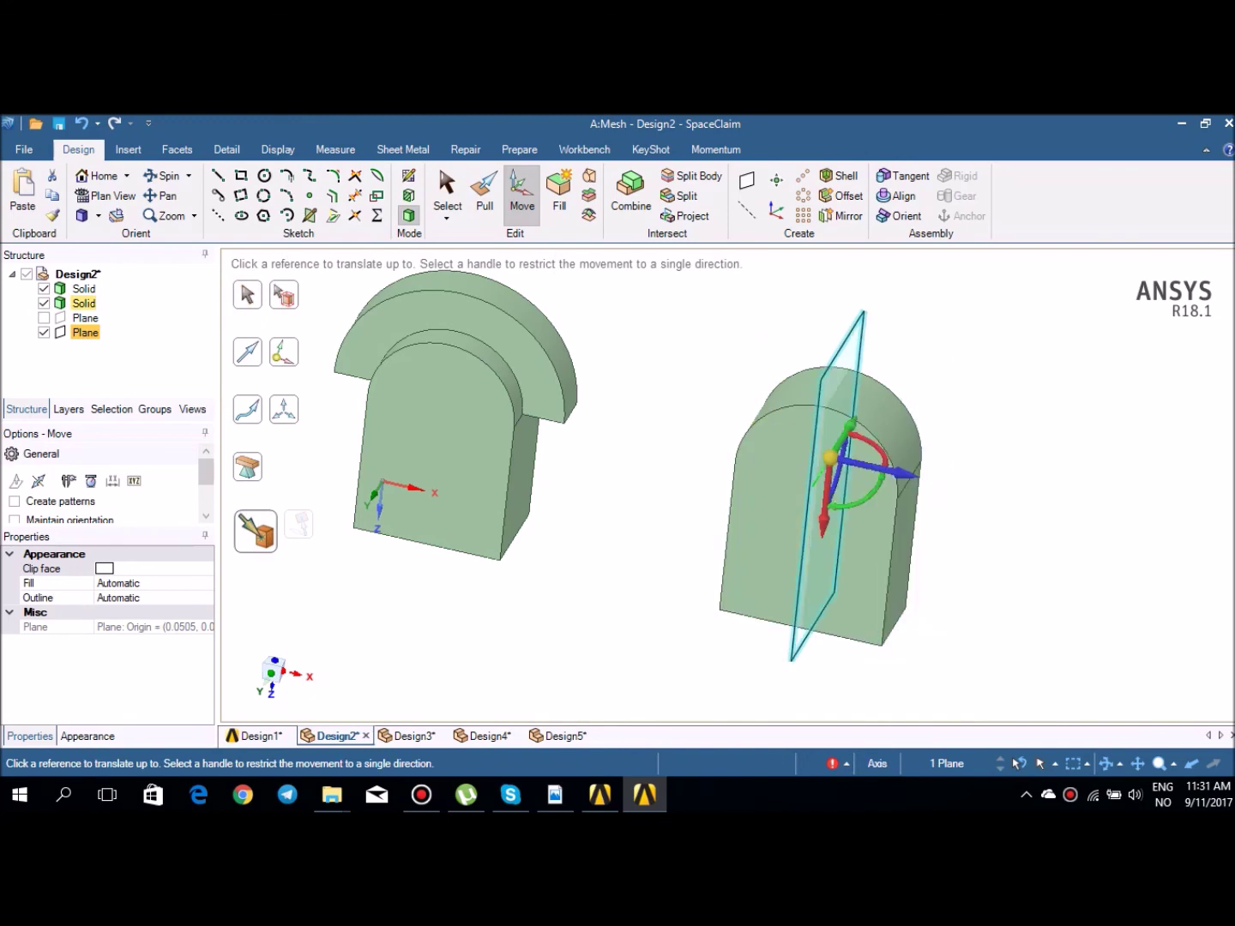
key("Escape")
key("Escape")
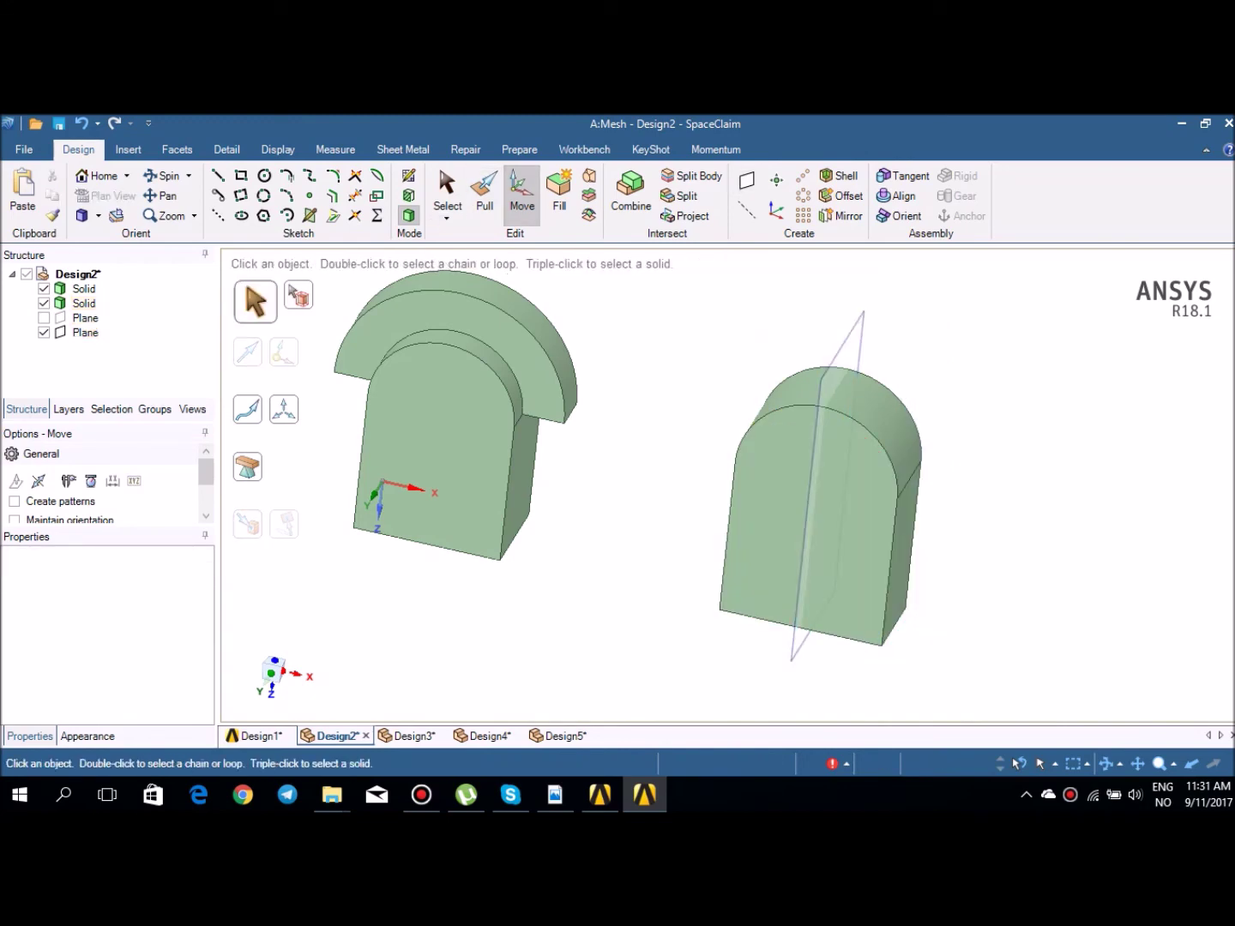
Step: Sketch a 2.5 mm by 2.5 mm square on the moved plane, standing on the crest of the rounded top, and return to Pull
key("k")
left_click(408, 174)
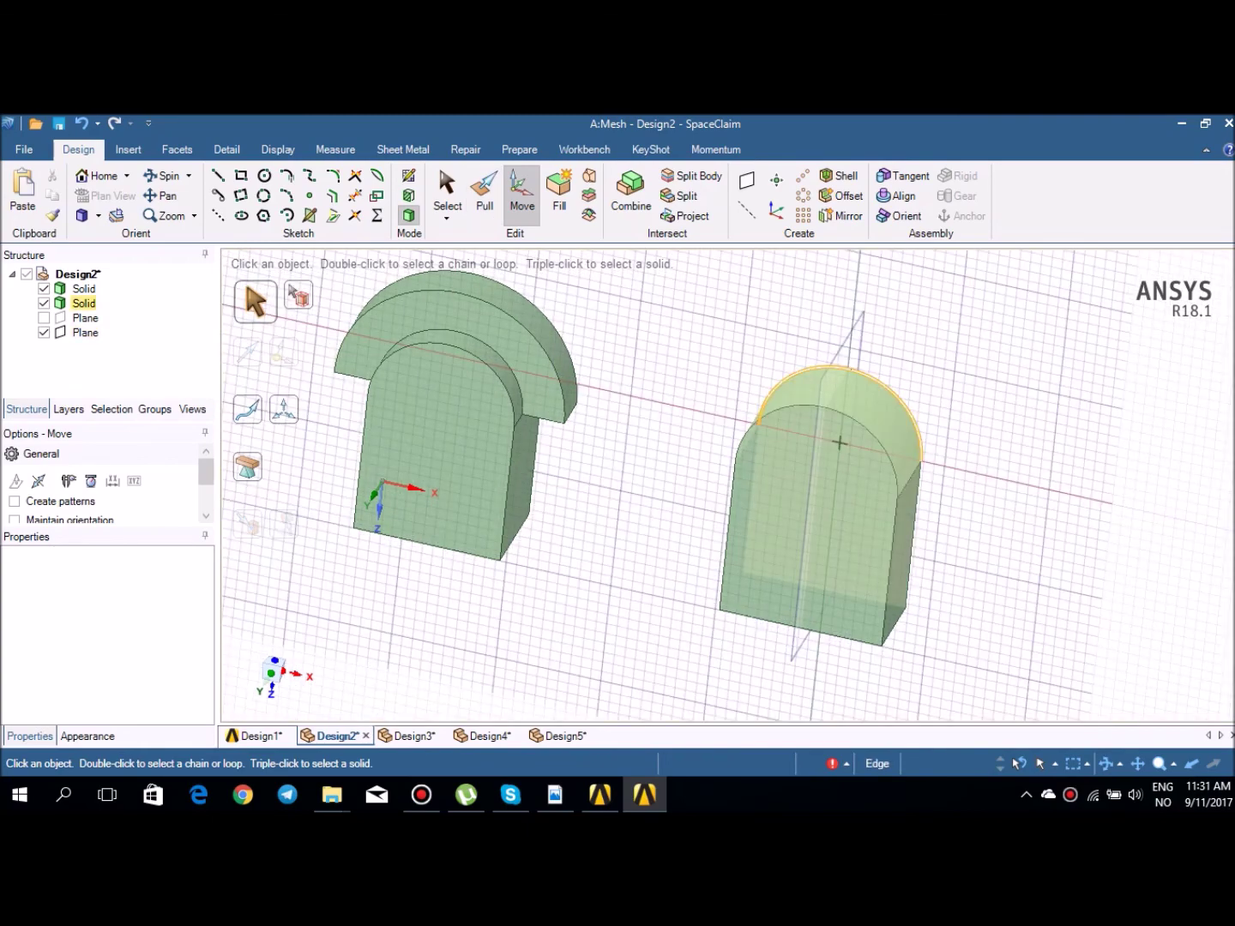
left_click(838, 443)
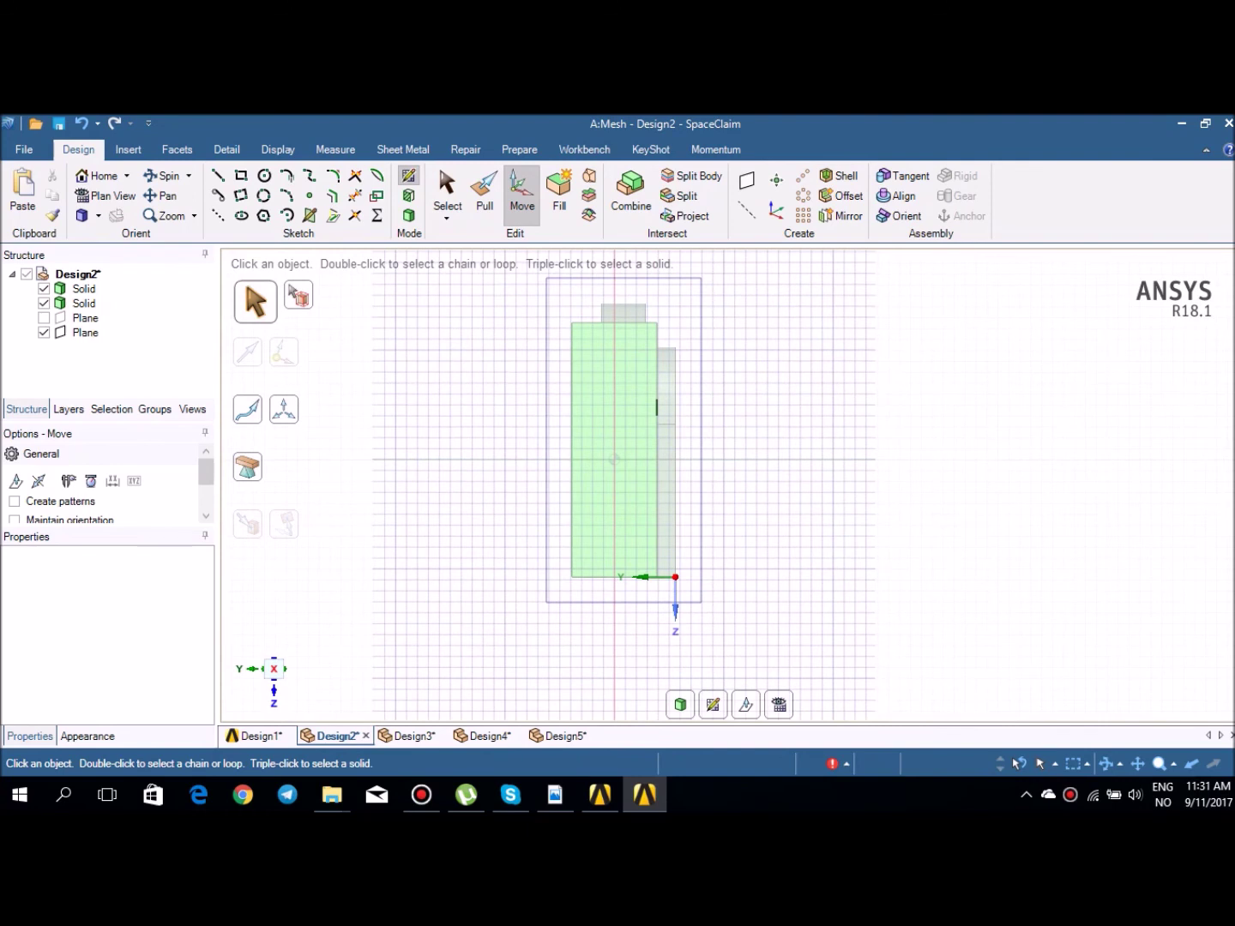
left_click(242, 175)
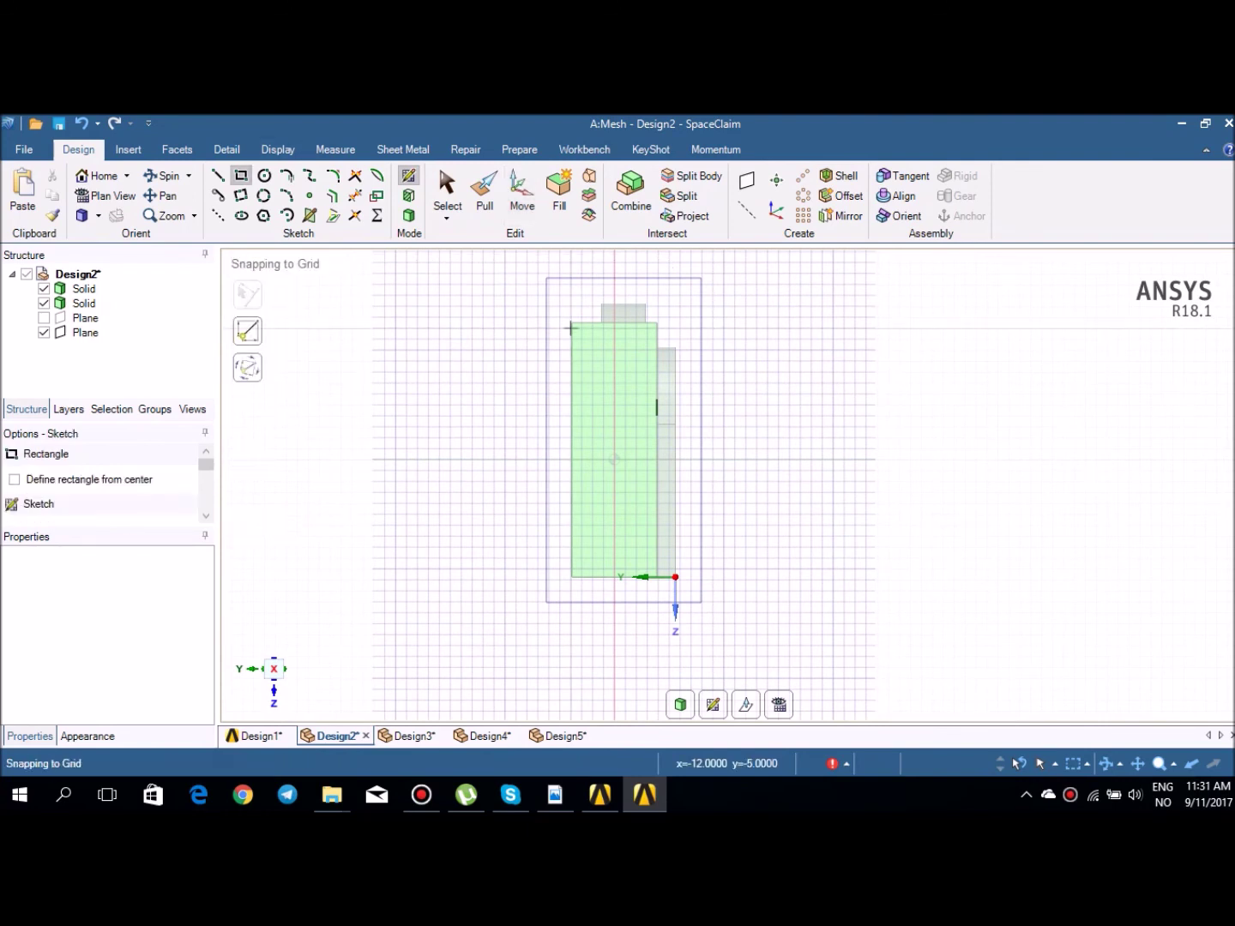
left_click(603, 323)
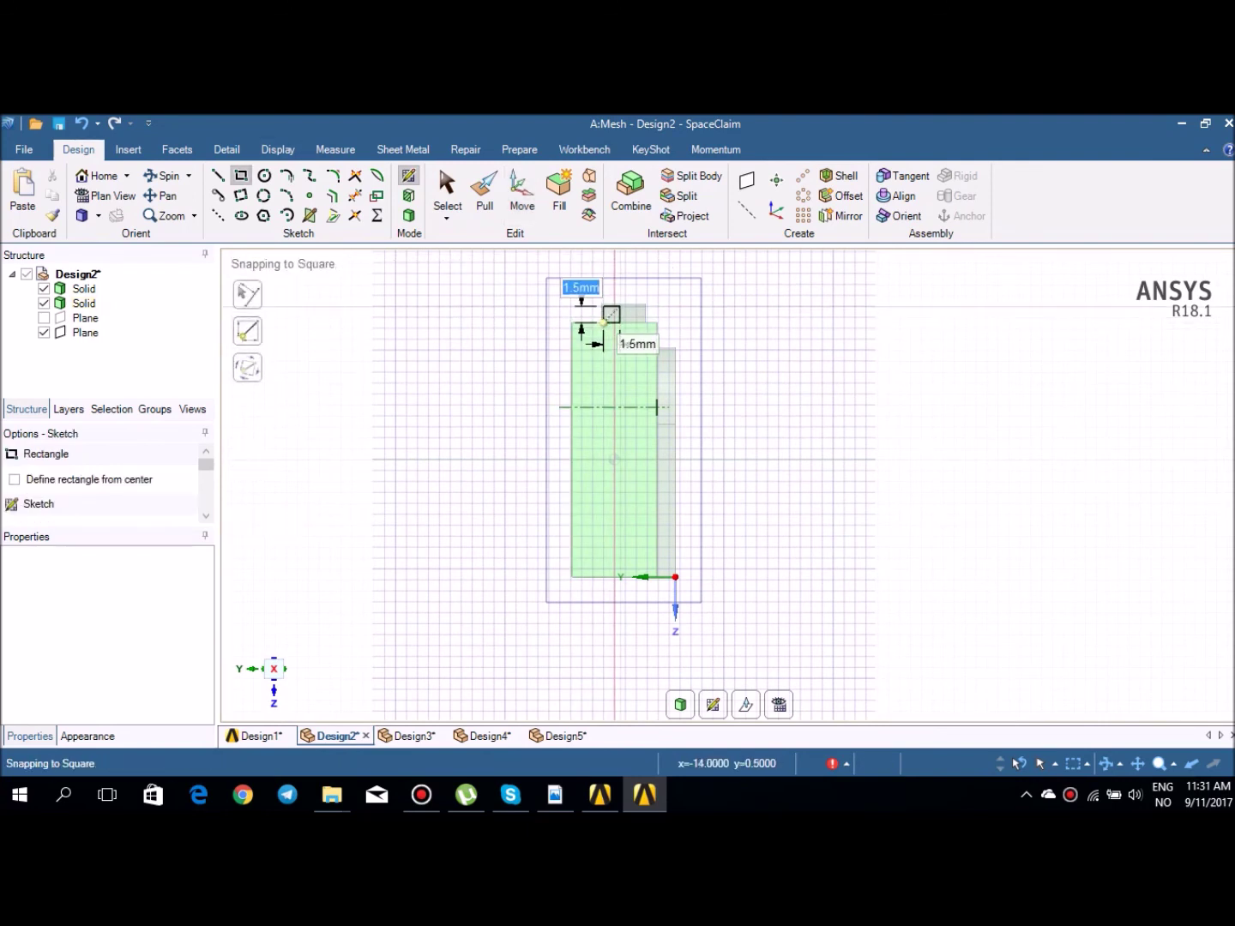
key("Tab")
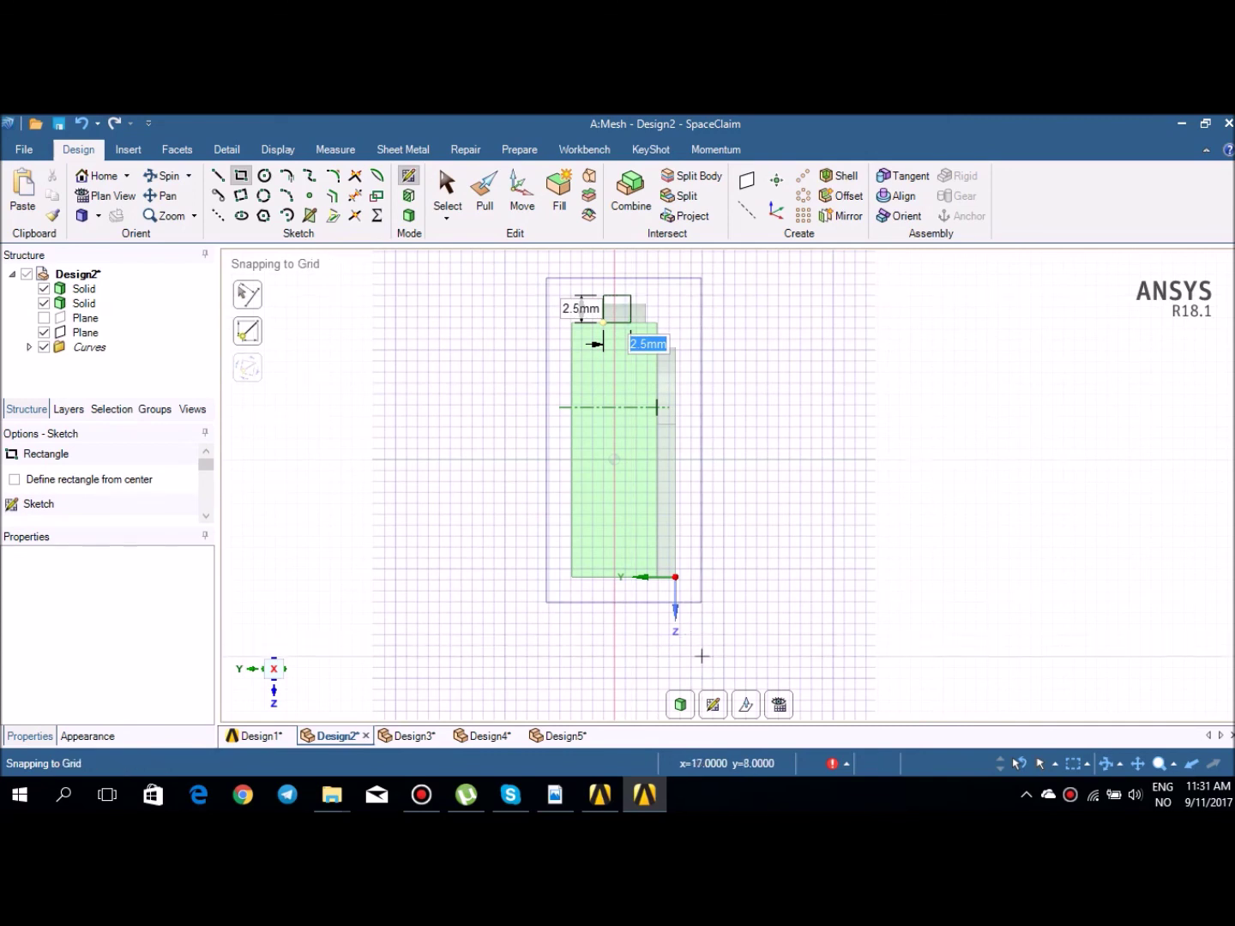
key("Return")
key("p")
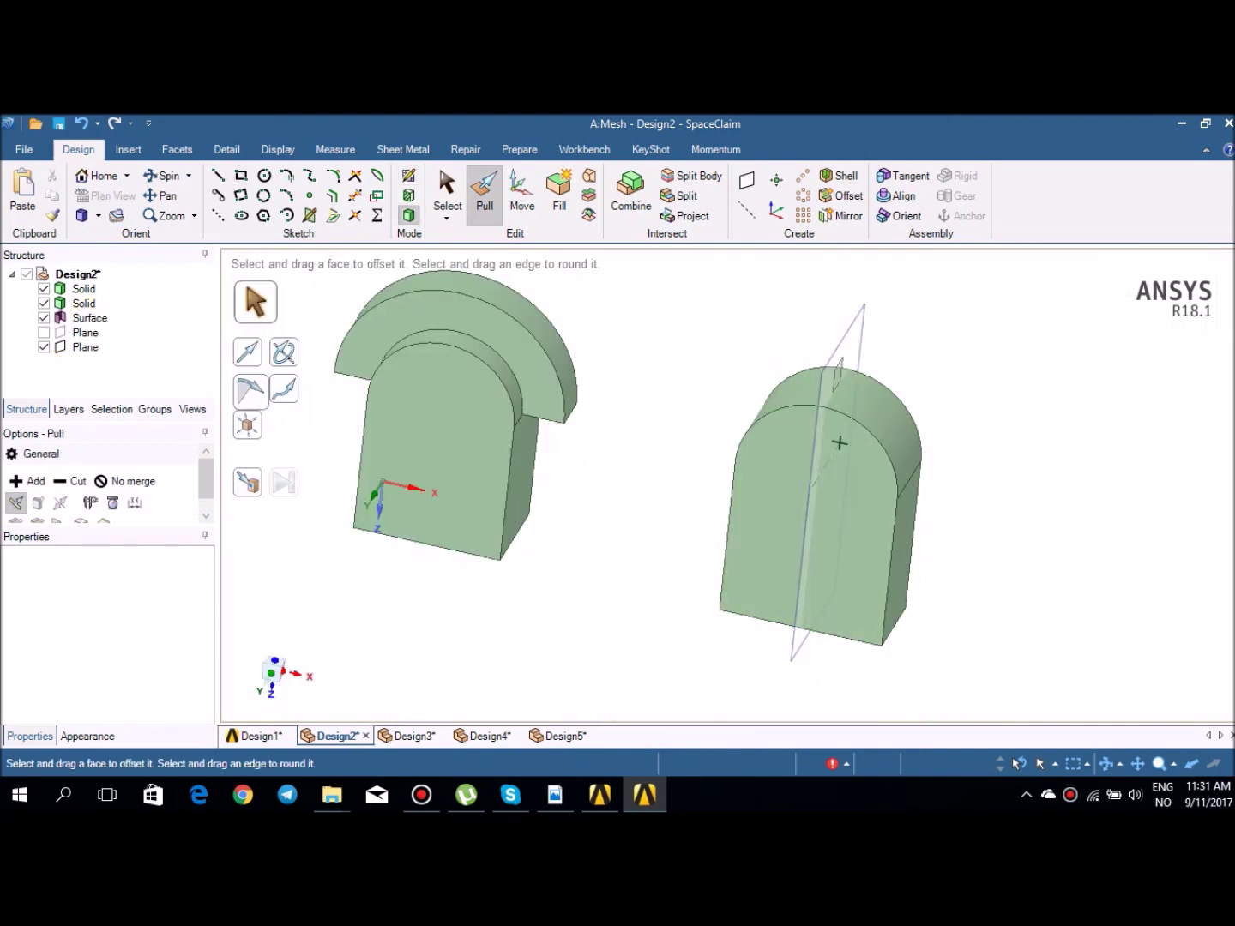
left_click(288, 392)
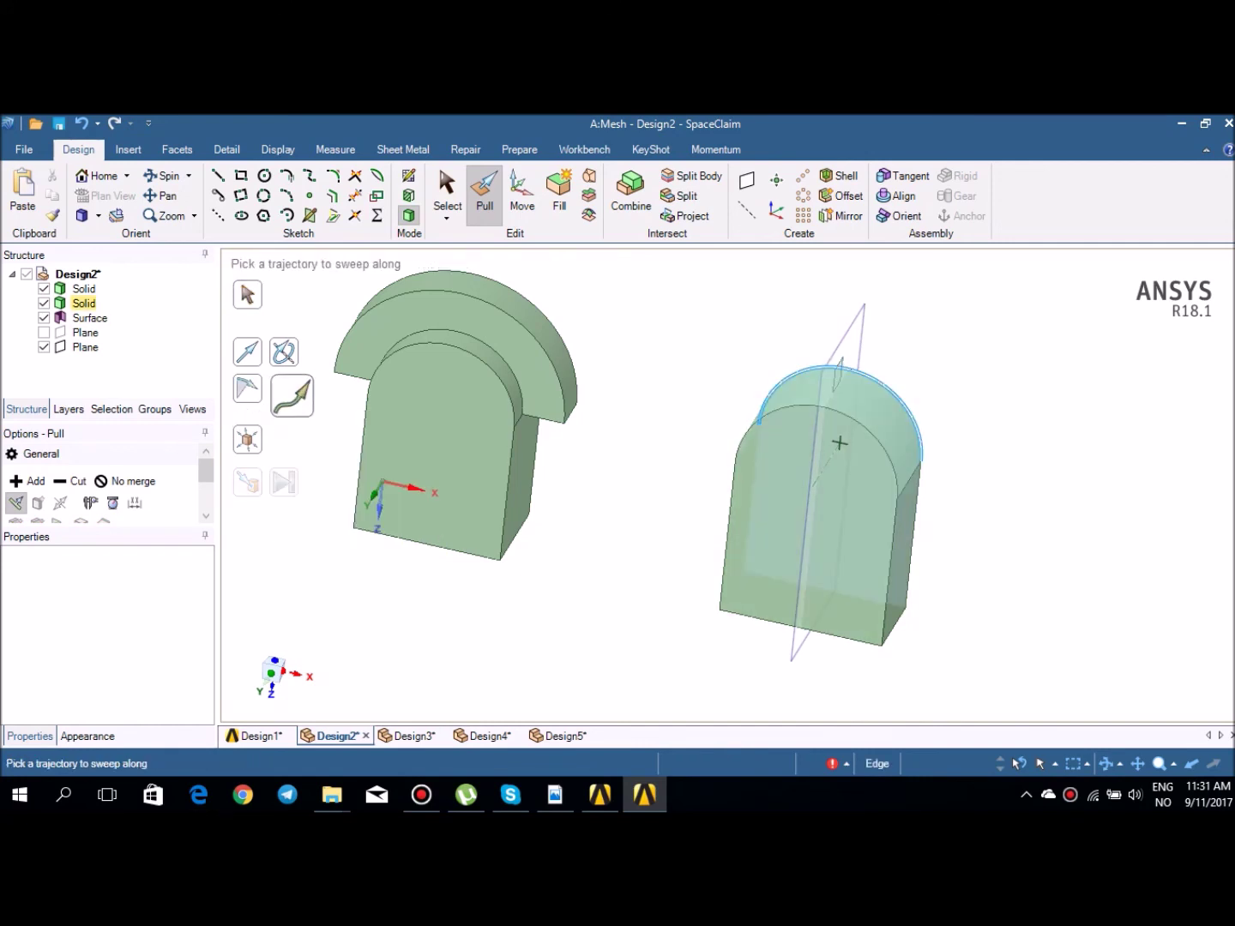
key("Escape")
key("ctrl+z")
key("ctrl+z")
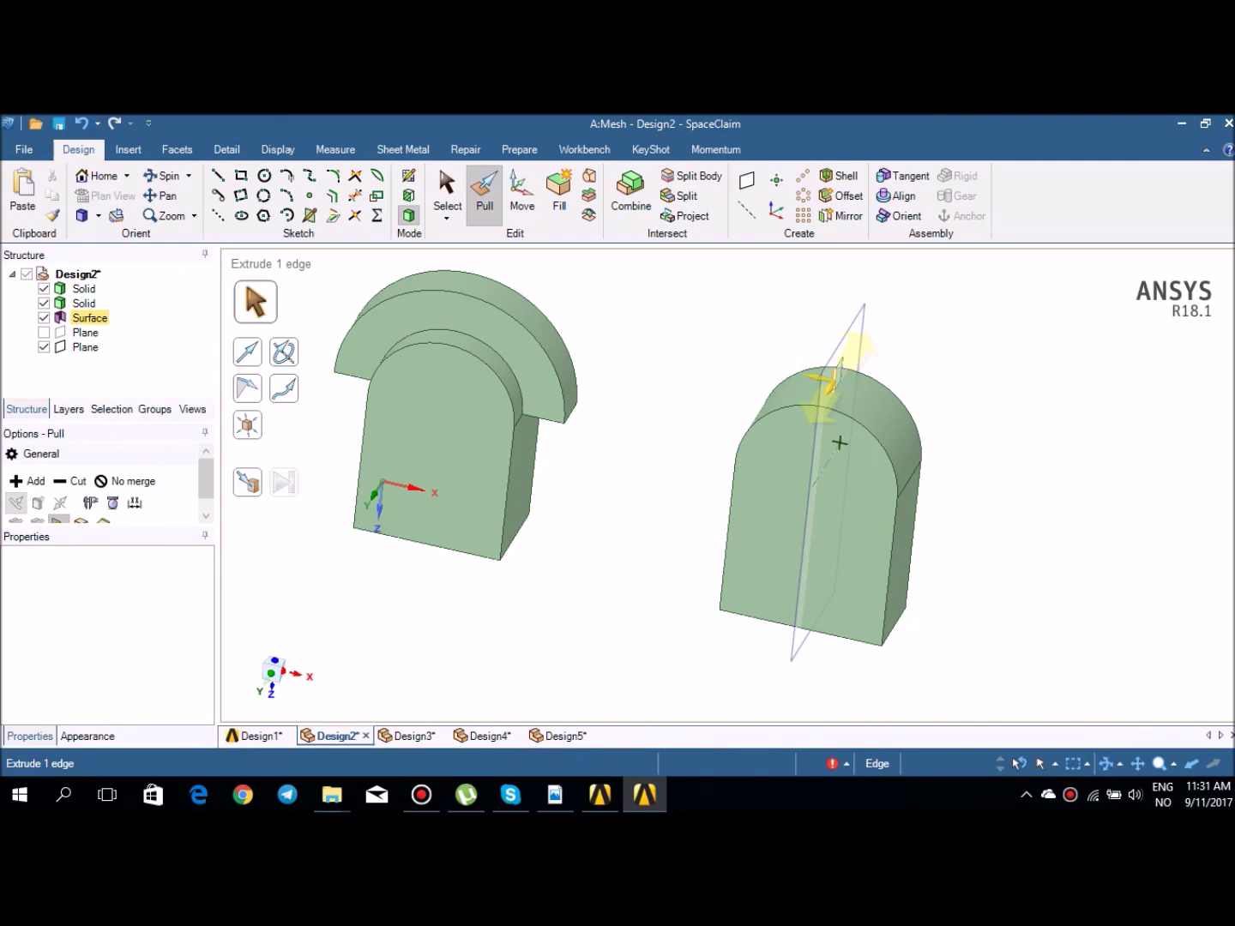
Step: Sweep the square surface on the crest along the front arched edge of the solid without the outer band
left_click(89, 318)
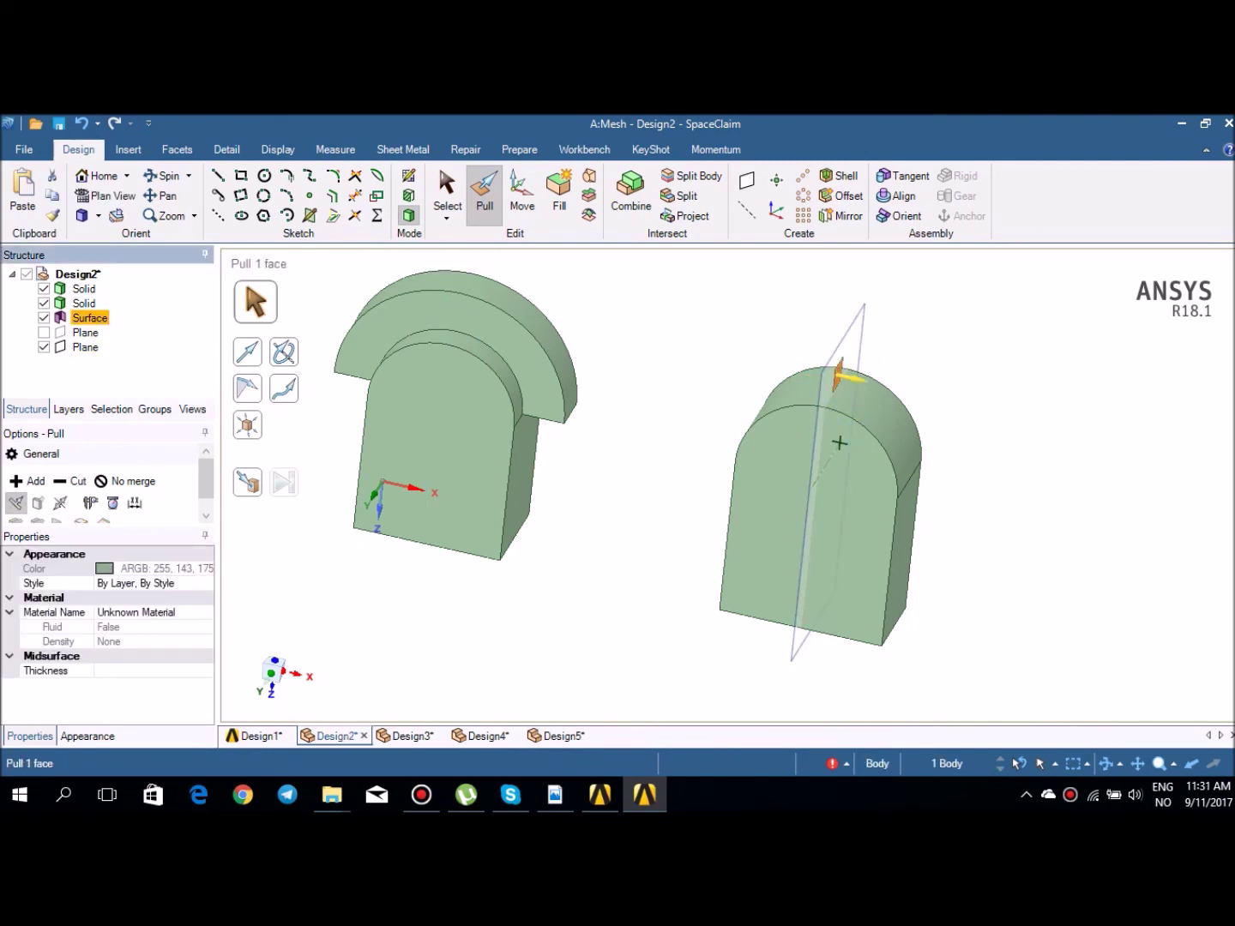
left_click(284, 389)
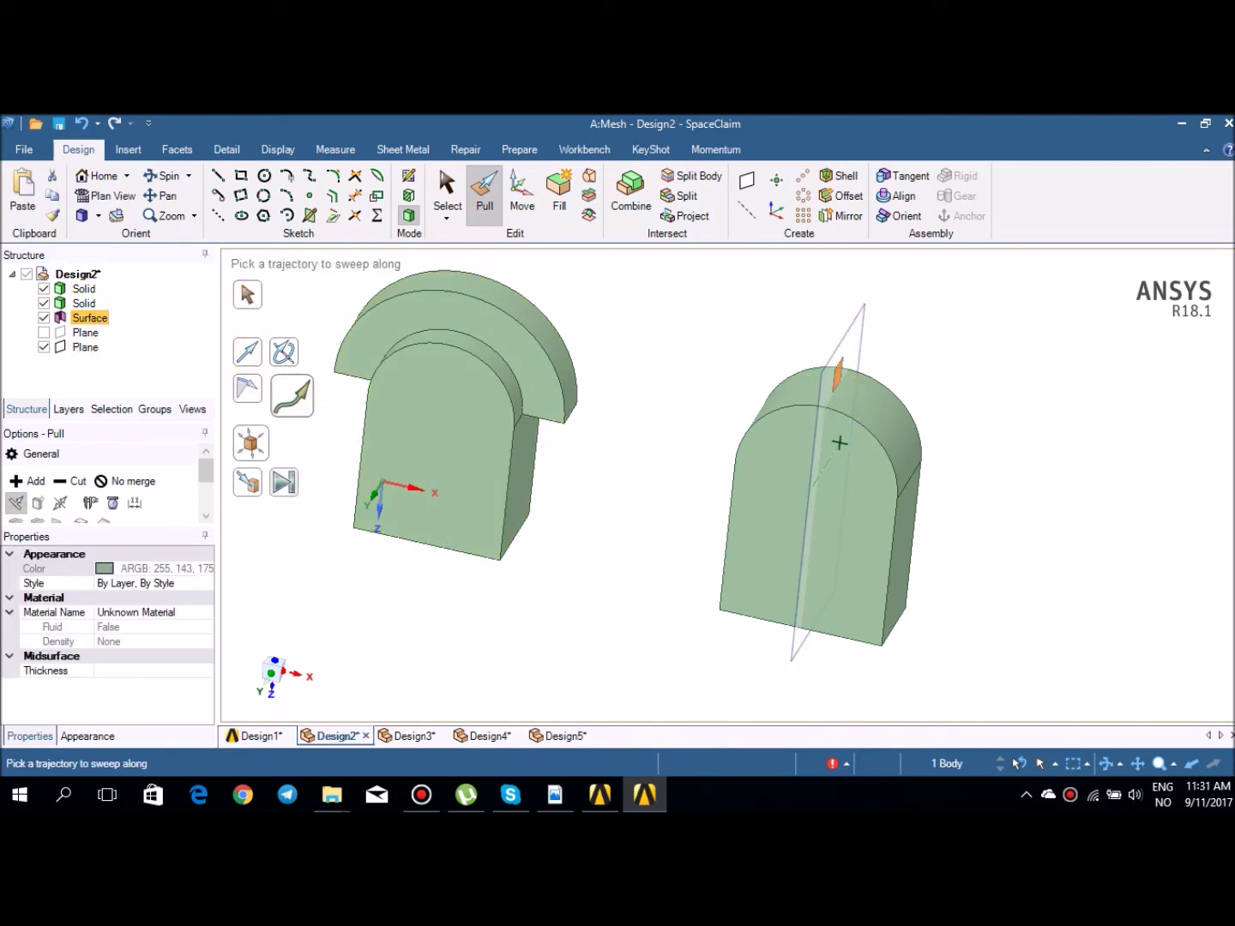
left_click(829, 410)
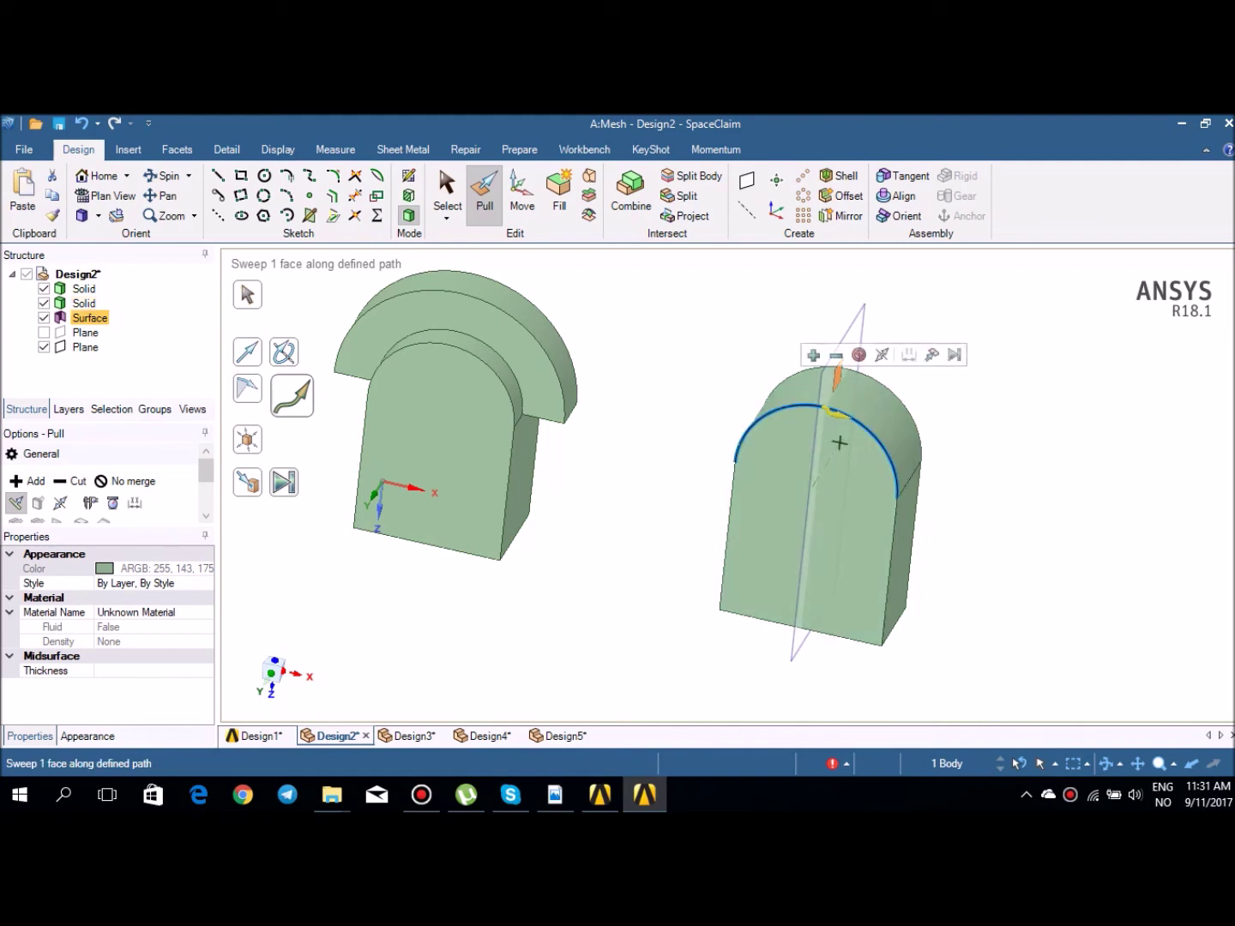
left_click_drag(834, 413, 989, 453)
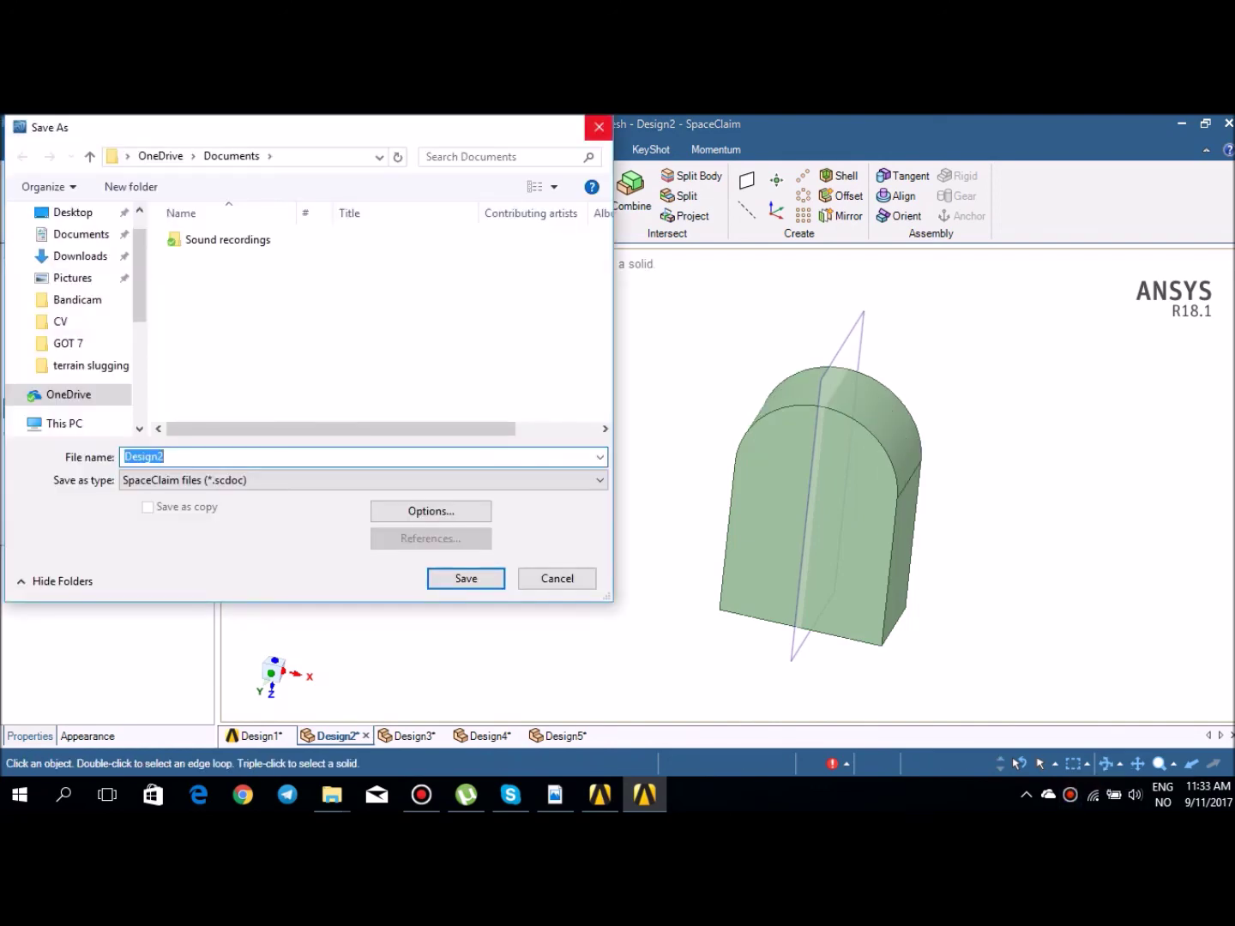
Step: Cancel the Save As dialog without saving Design2 and return to the Pull tool
key("Escape")
key("Escape")
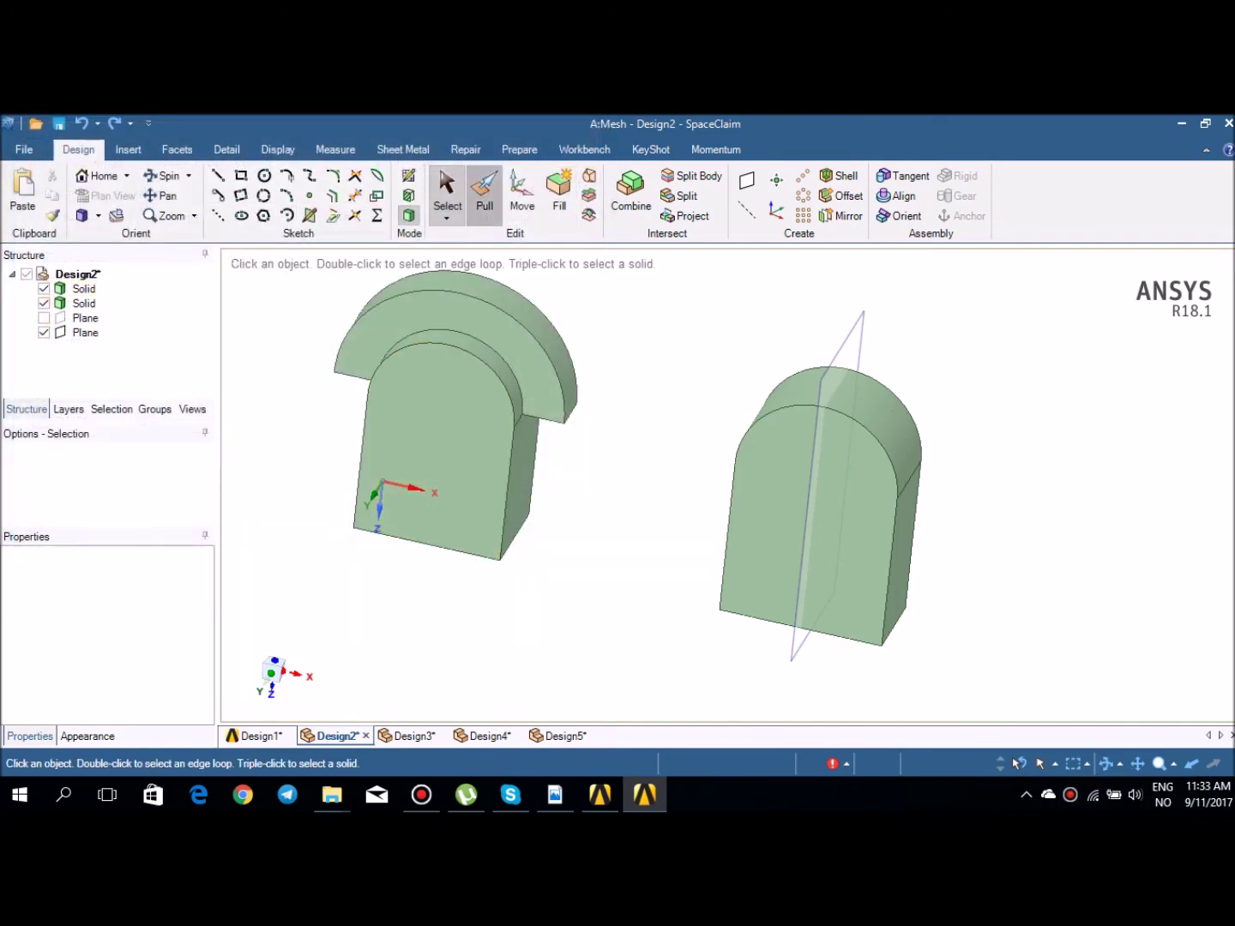
left_click(484, 196)
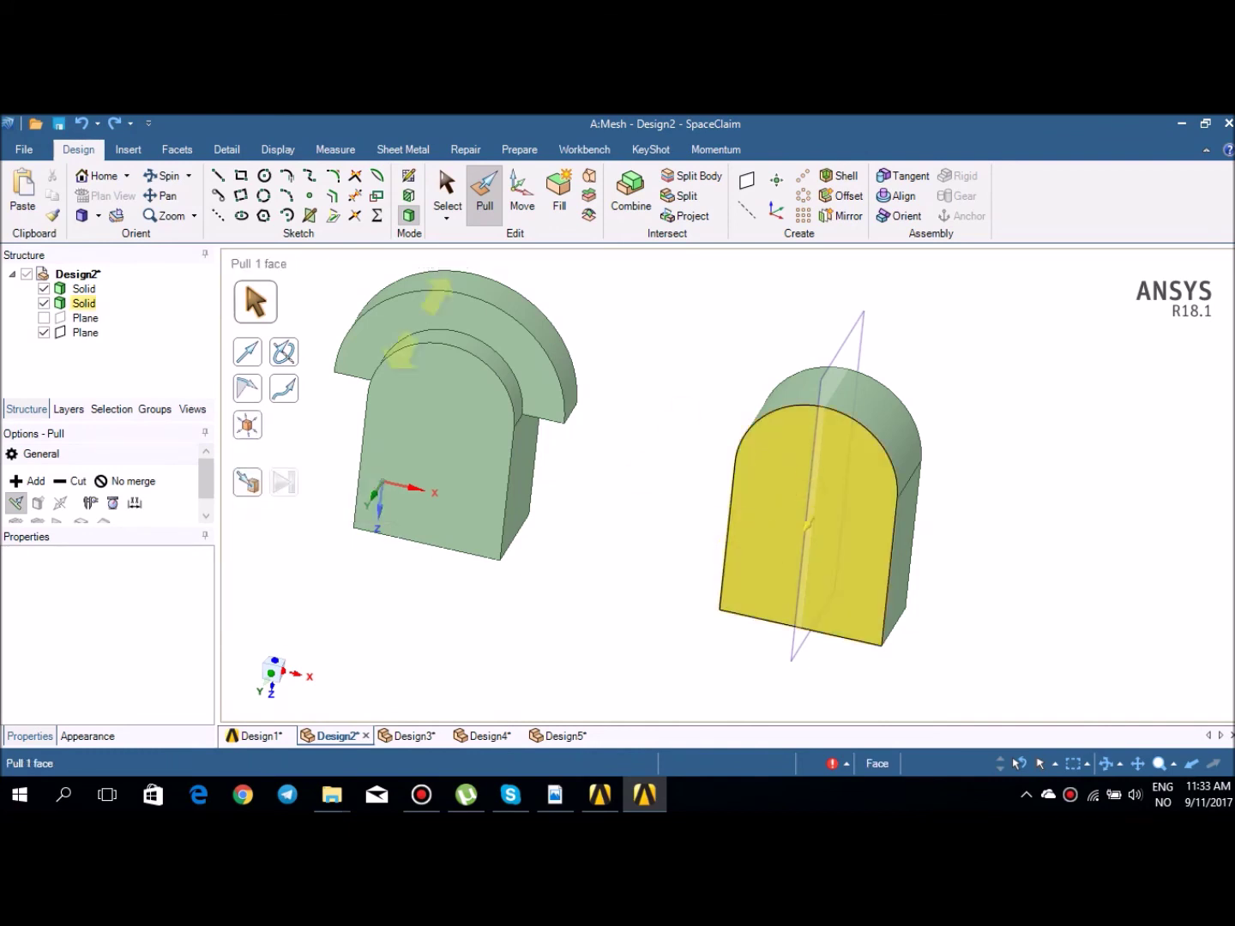
Step: Scale up the whole arched solid without the outer band, anchored at the front bottom corner next to its side face, and clear the selection
left_click(772, 506)
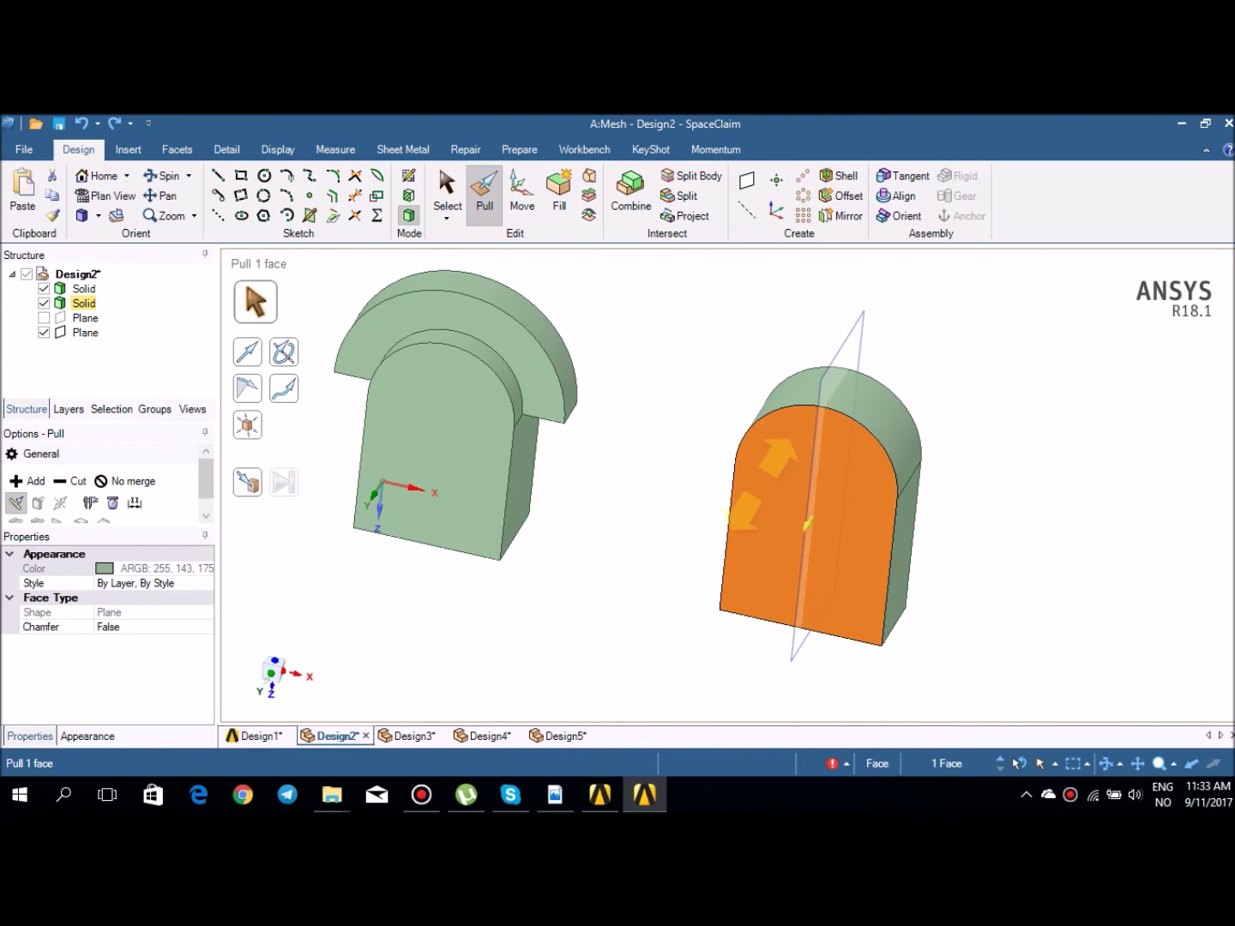
key("ctrl+c")
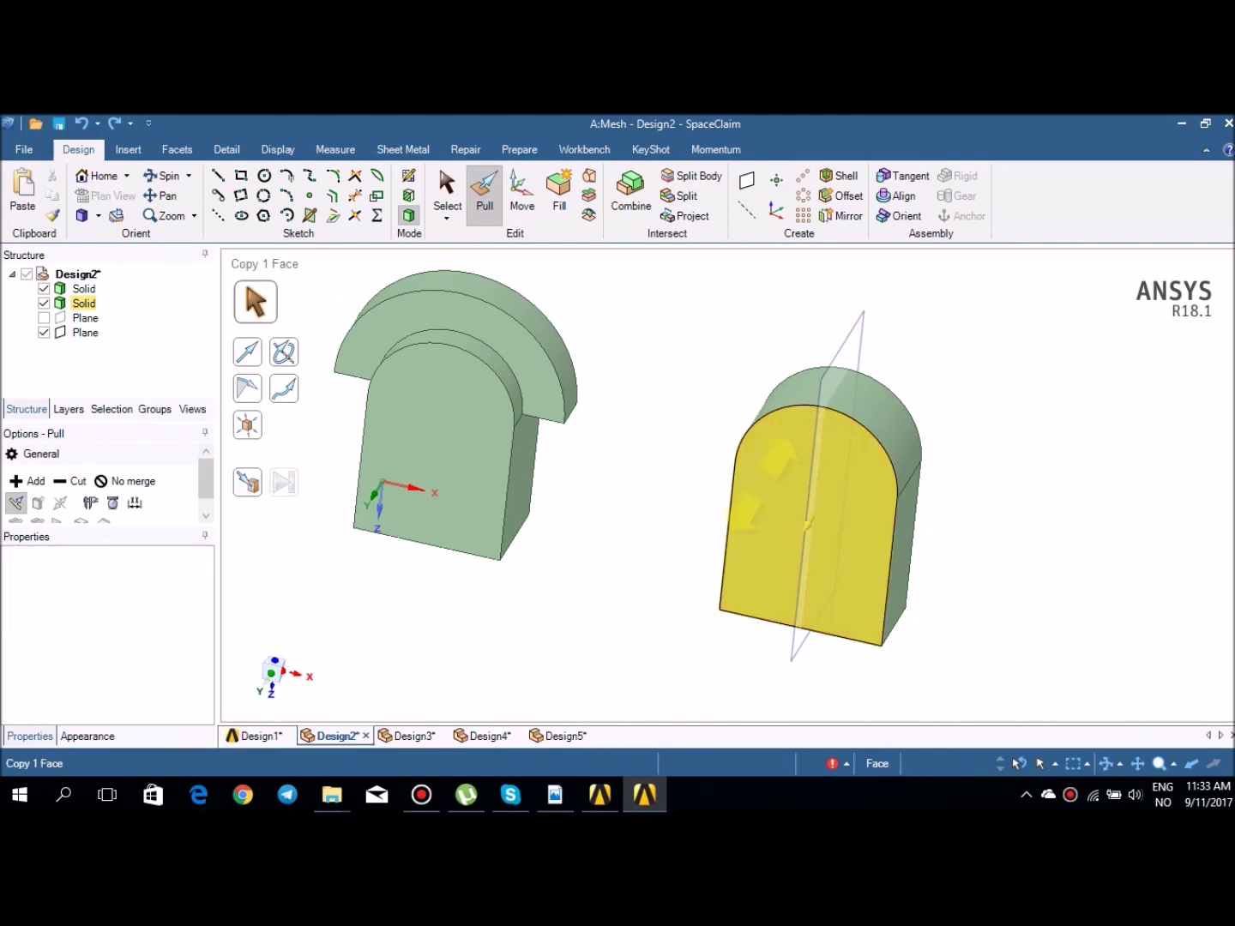
triple_click(807, 520)
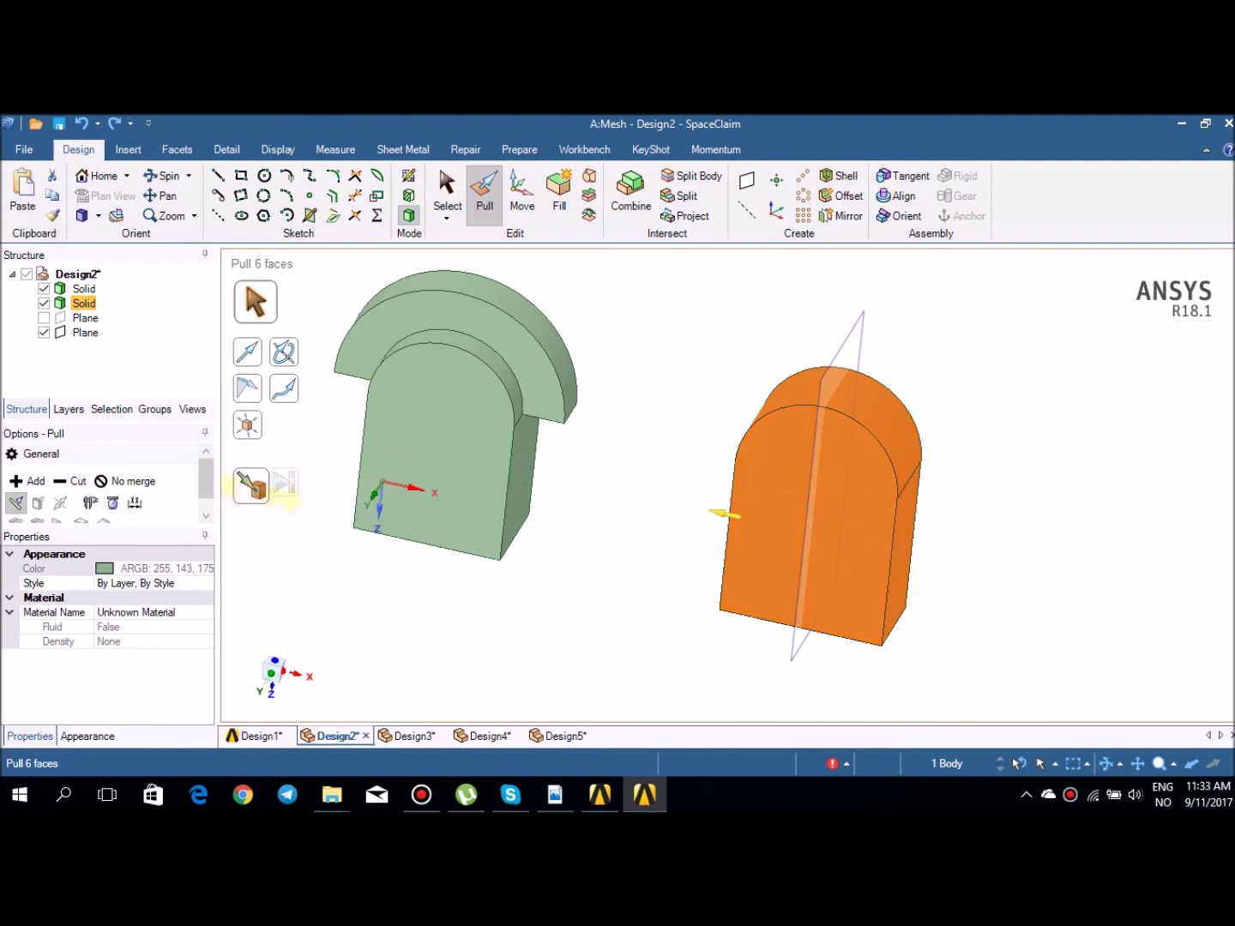
left_click(248, 426)
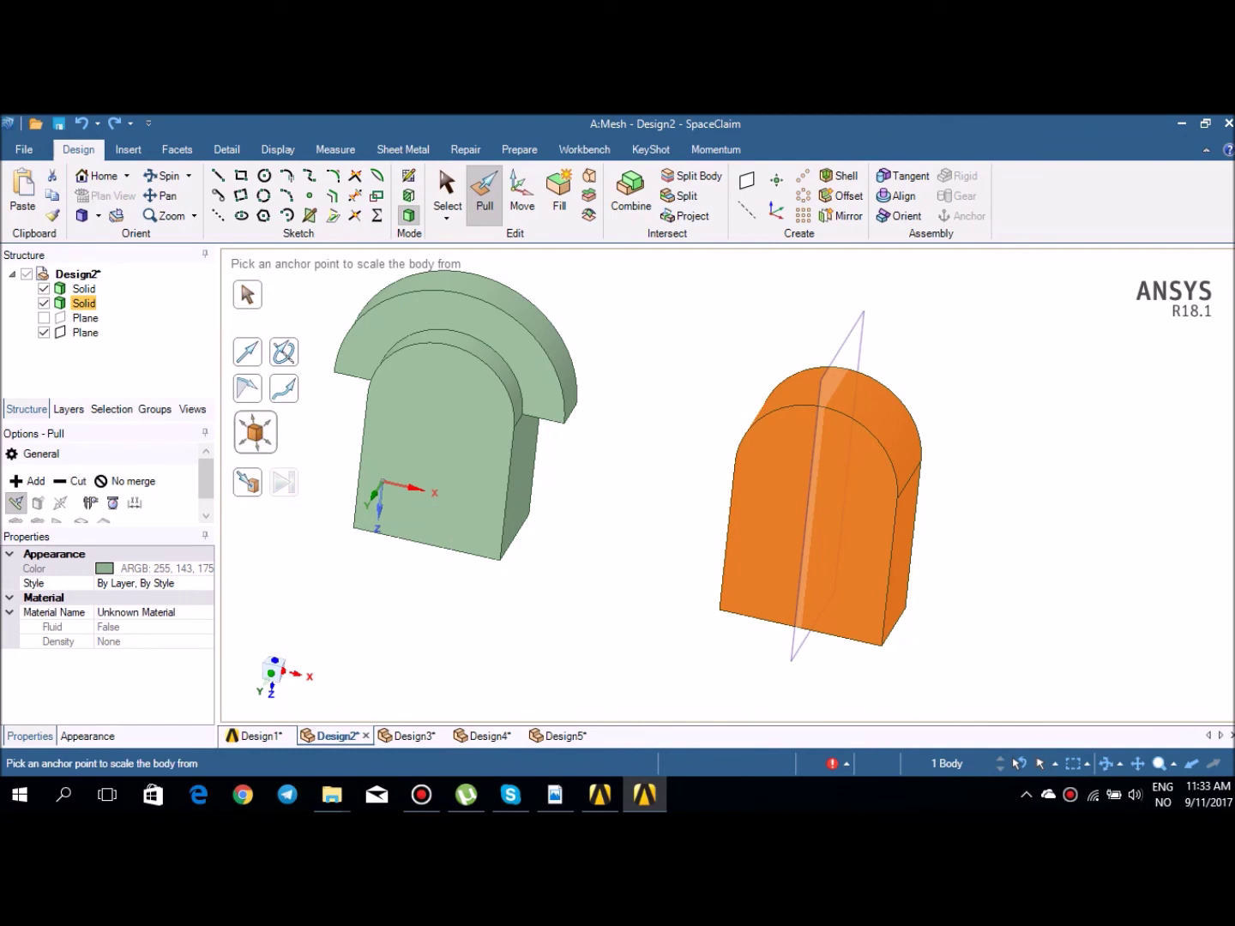
scroll(819, 607, "up", 4)
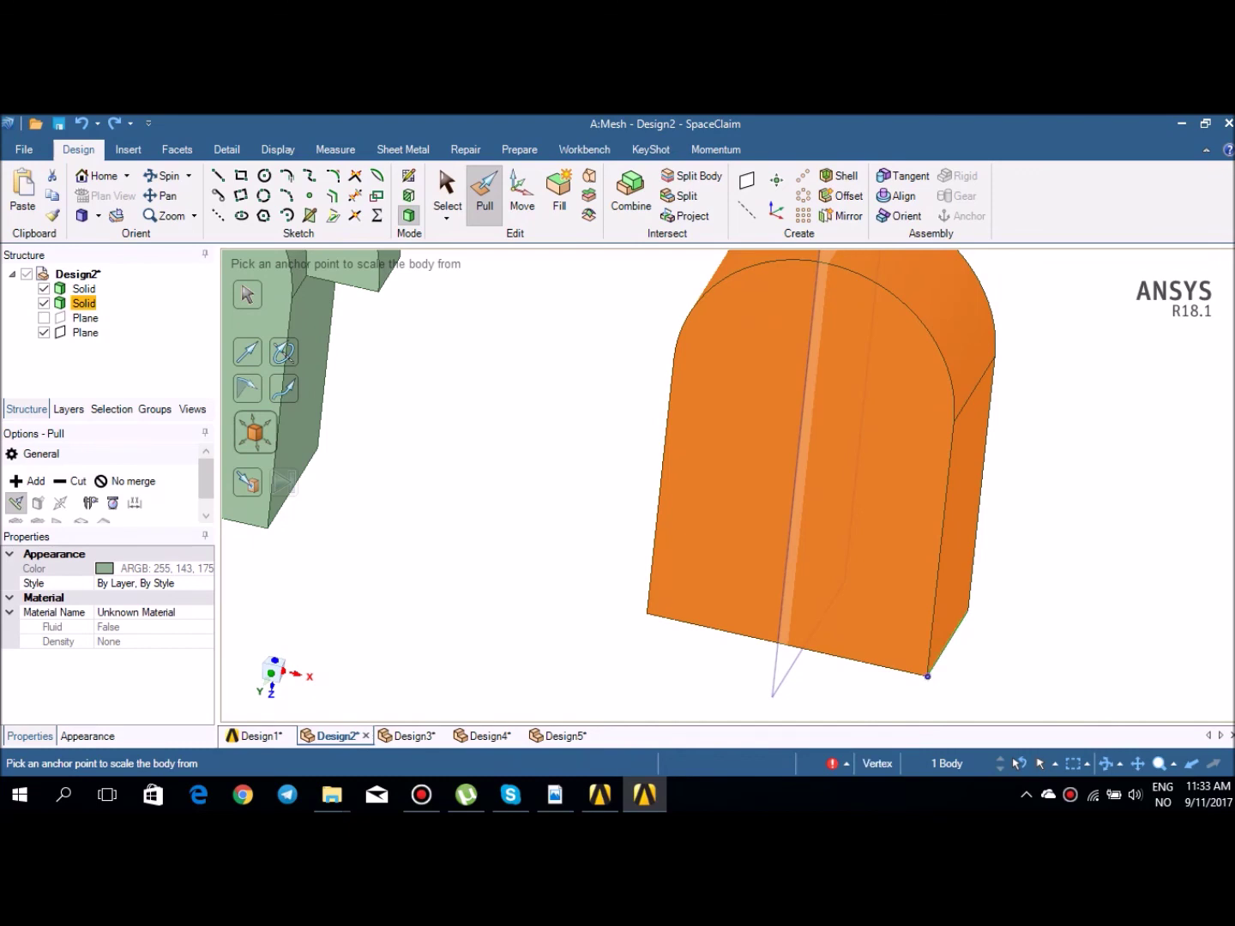
left_click(927, 675)
scroll(875, 531, "down", 4)
left_click_drag(868, 530, 843, 475)
mouse_move(775, 282)
left_mouse_down()
mouse_move(762, 254)
mouse_move(781, 295)
mouse_move(769, 267)
left_mouse_up()
mouse_move(806, 461)
left_mouse_down()
mouse_move(845, 506)
mouse_move(817, 464)
left_mouse_up()
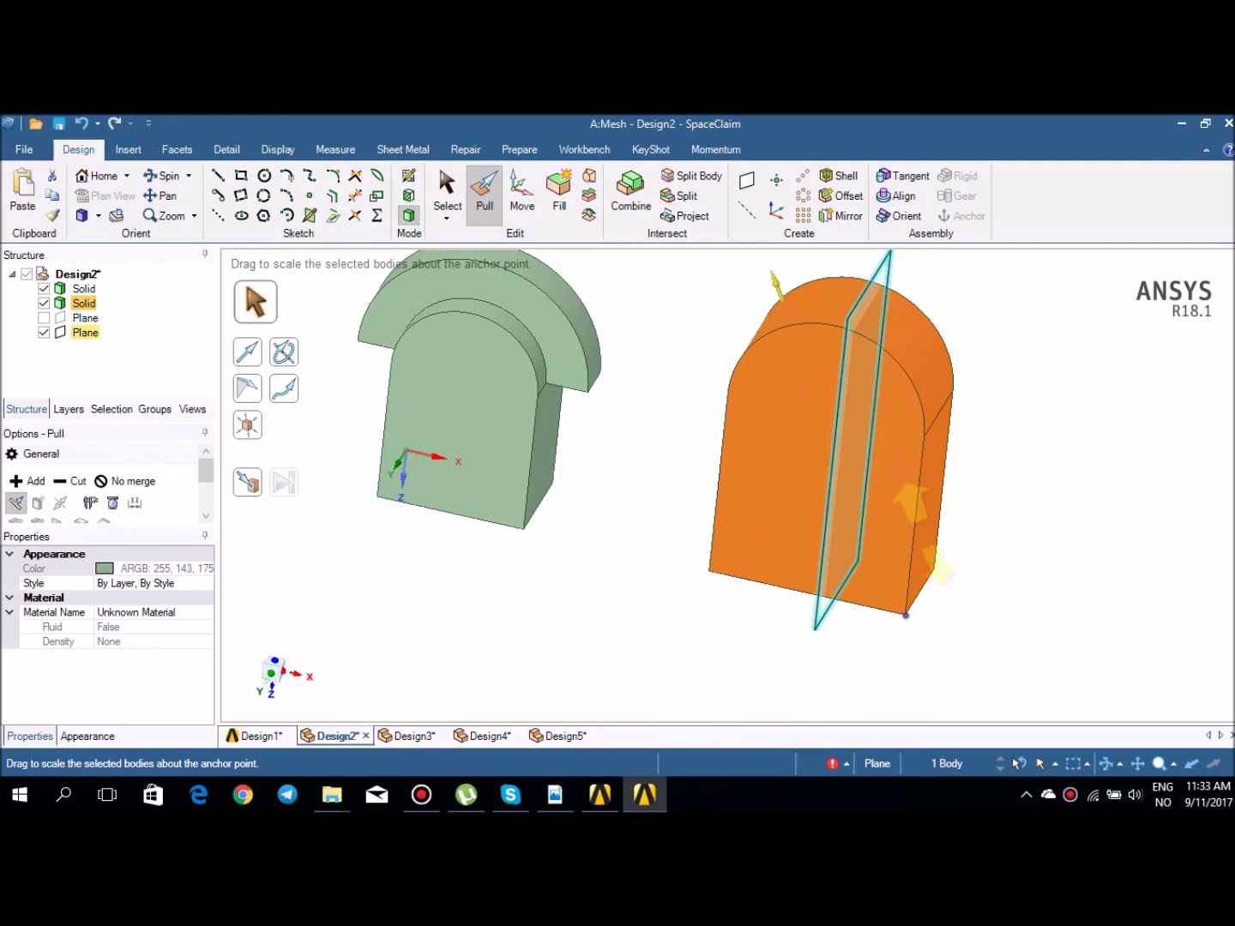
left_click(995, 537)
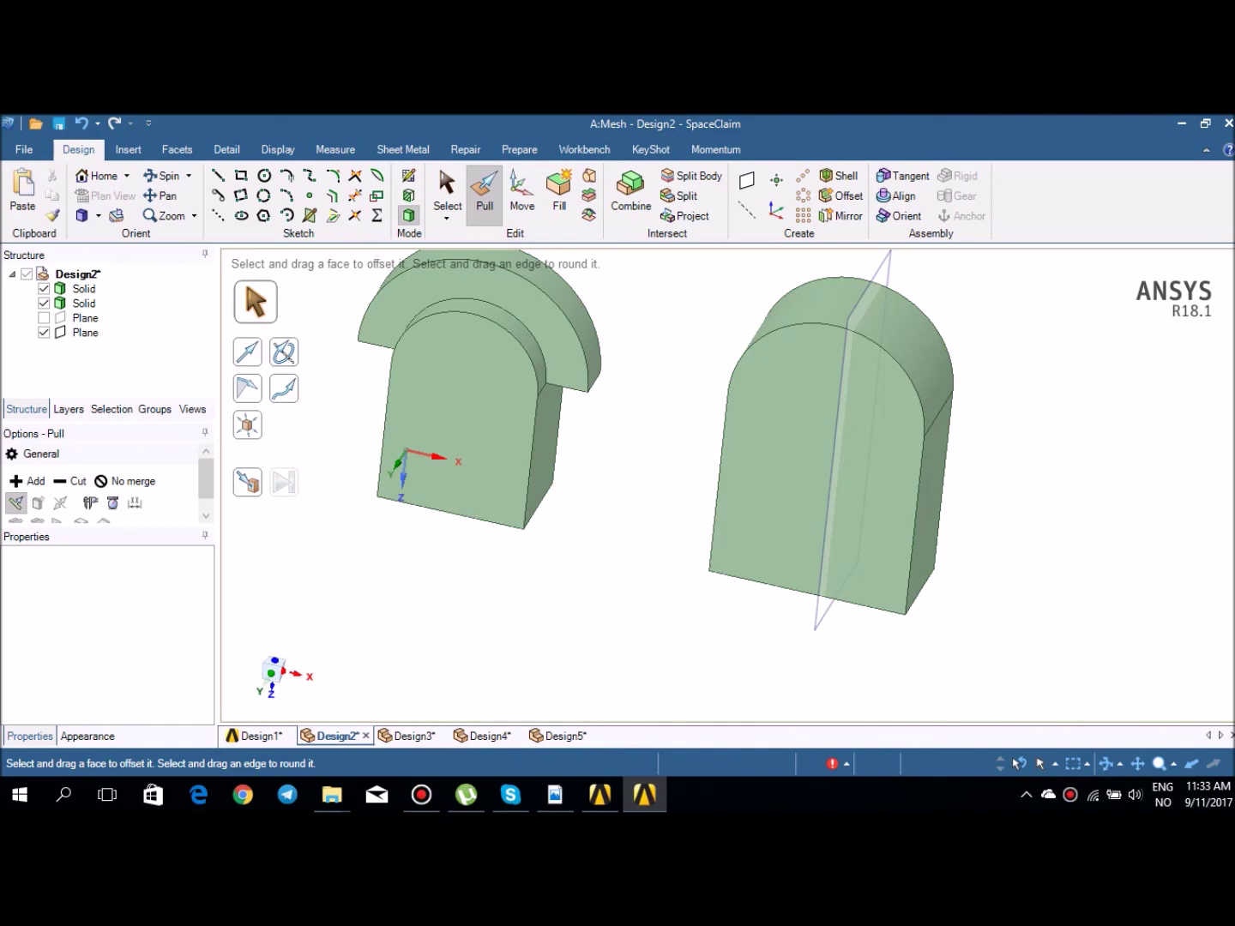
key("XF86MonBrightnessUp")
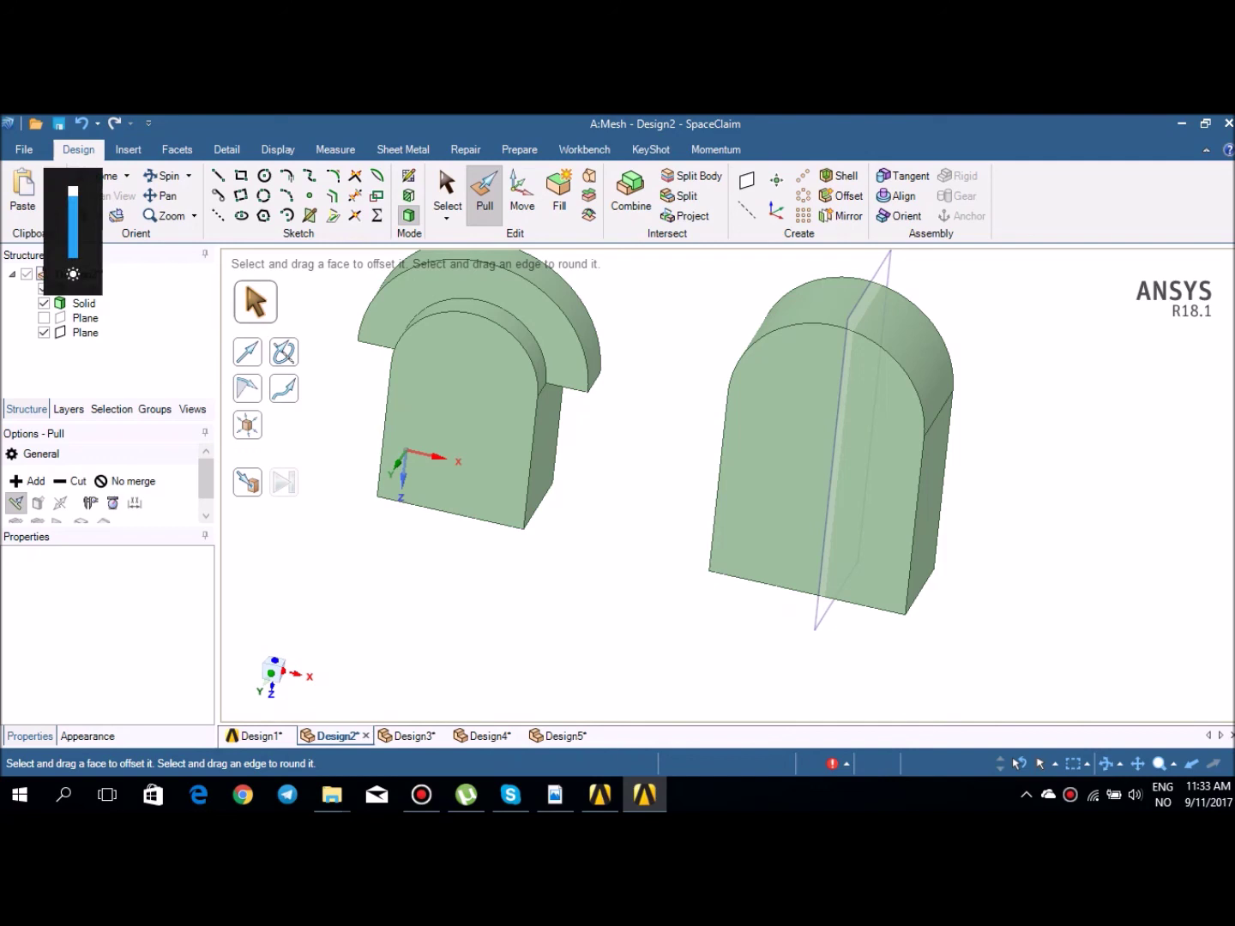